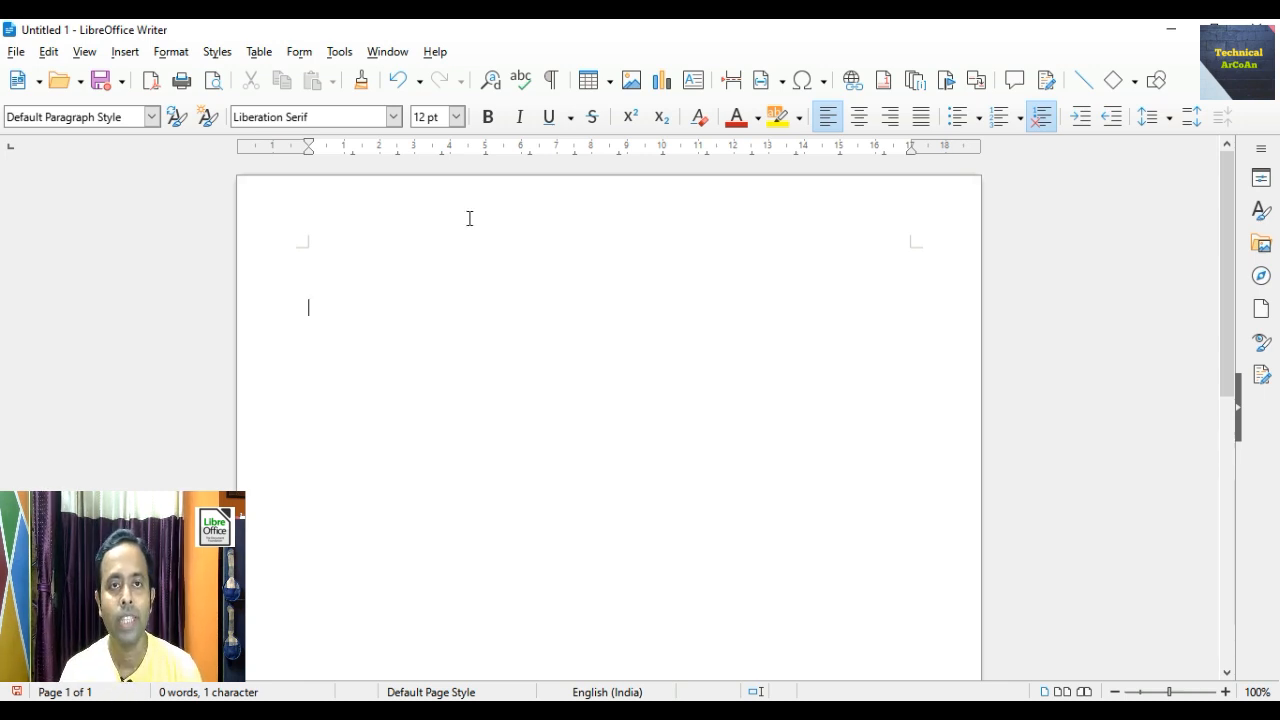
- Launch the Mail Merge Wizard from the Tools menu, keeping the current document and the Letter type
{"action": "left_click", "coordinate": [340, 52]}
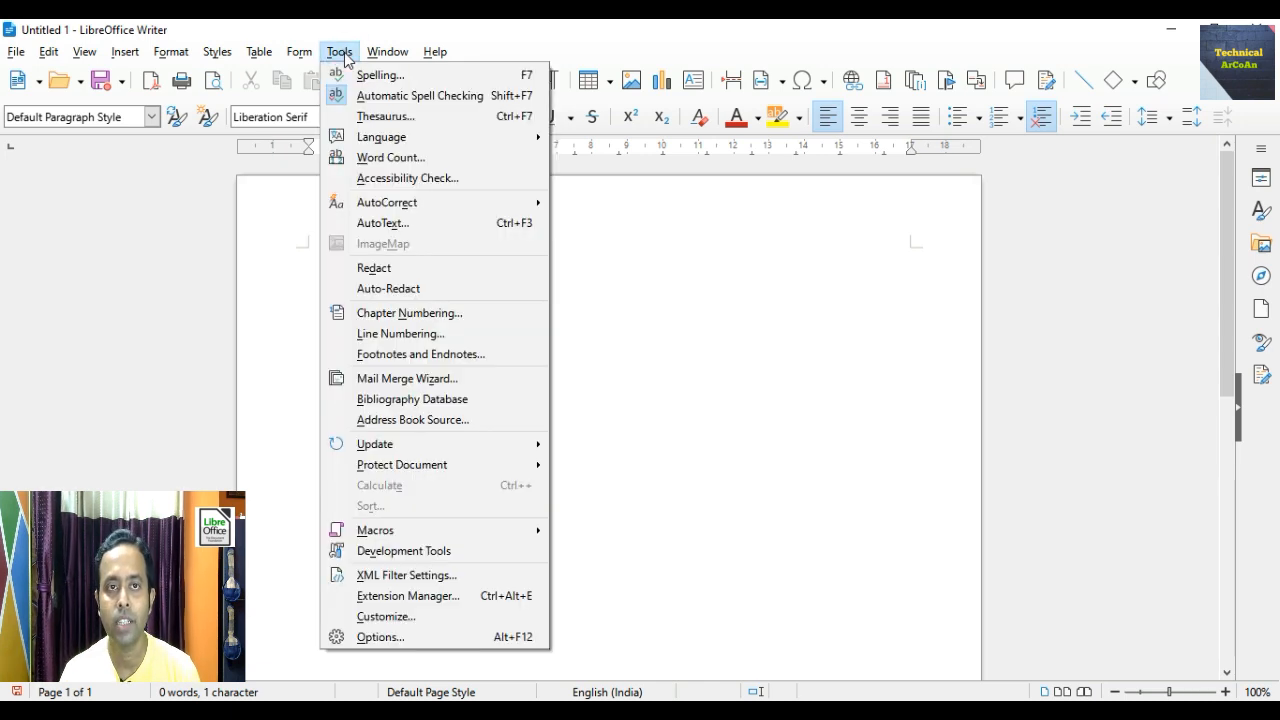
{"action": "left_click", "coordinate": [400, 382]}
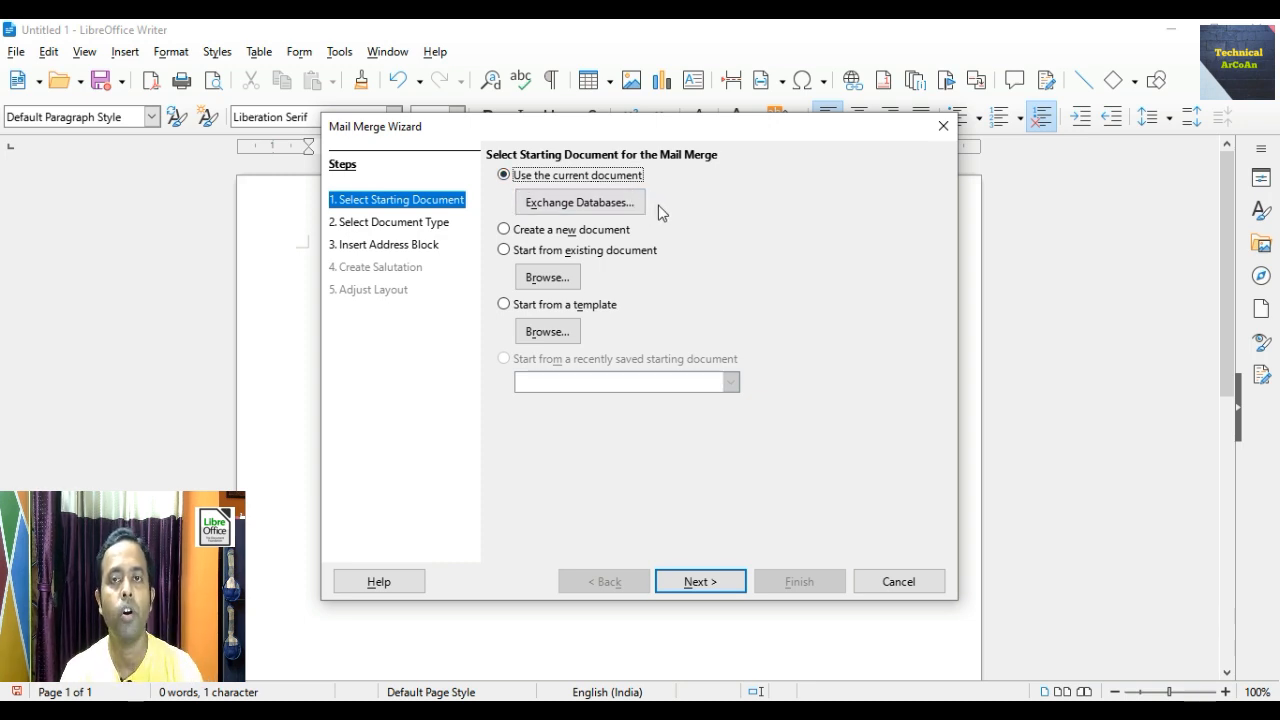
{"action": "left_click", "coordinate": [708, 588]}
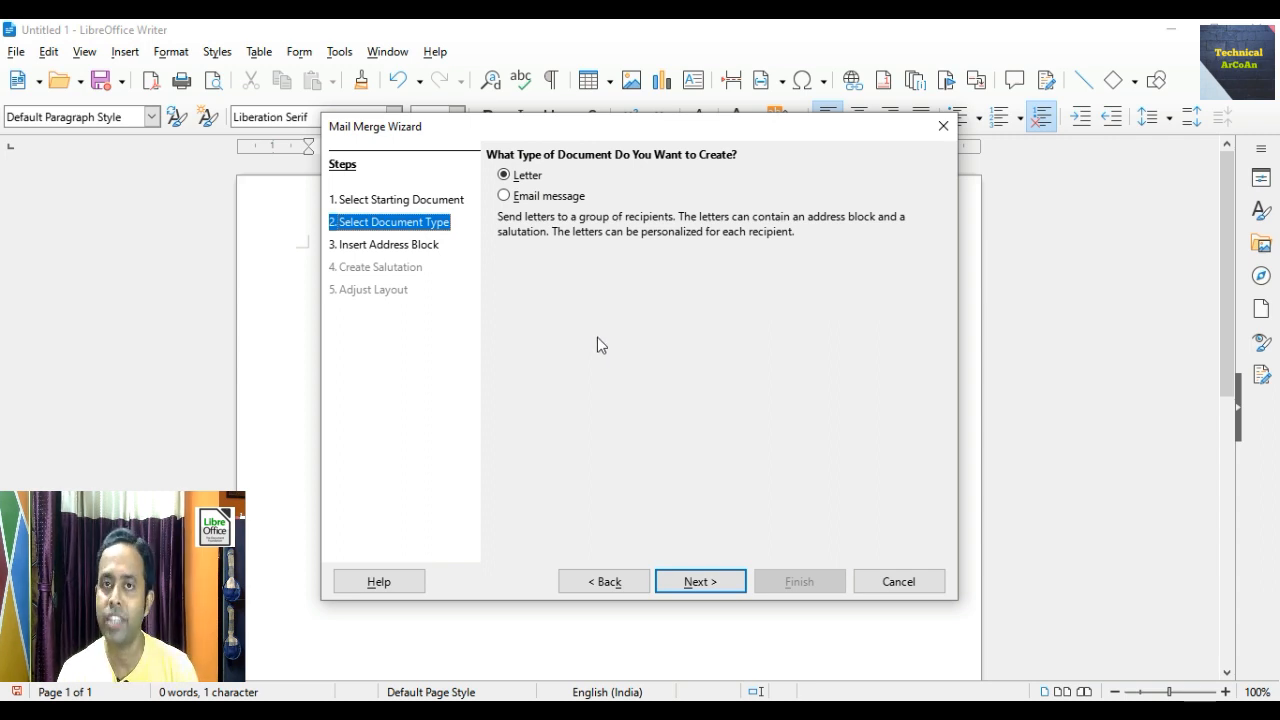
{"action": "left_click", "coordinate": [696, 584]}
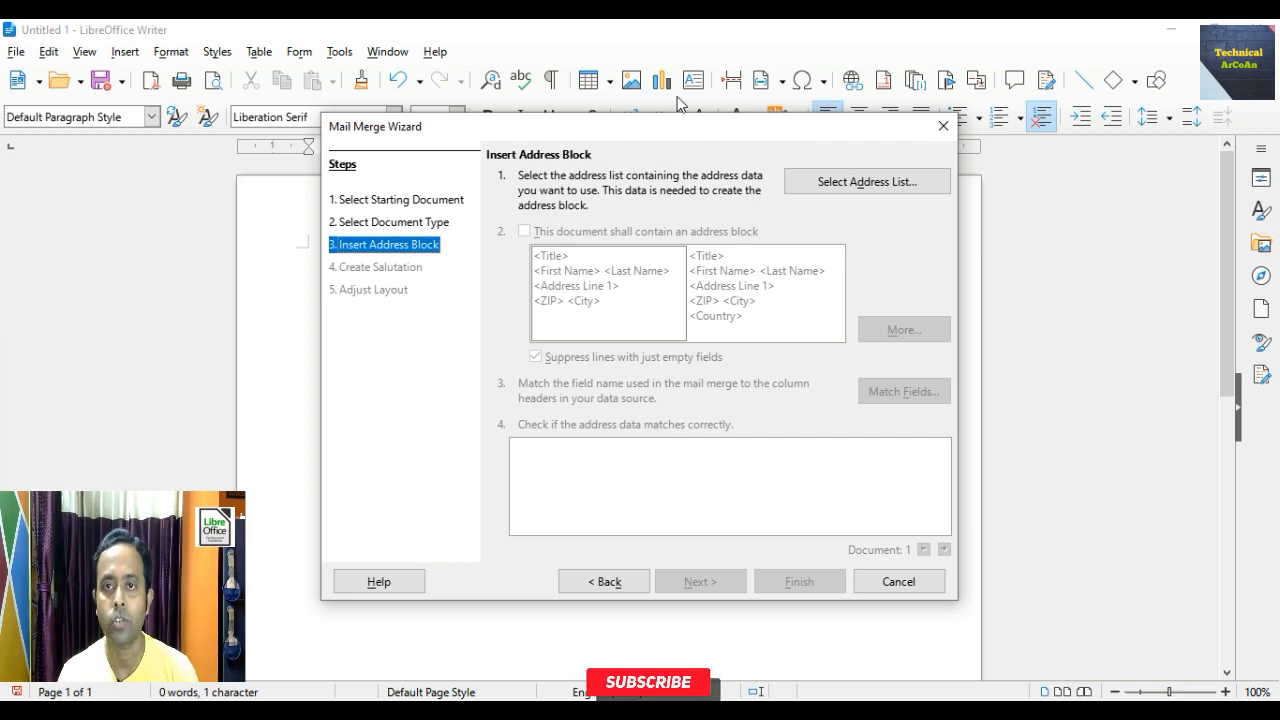
- From Select Address List, choose to create a new recipient address list
{"action": "left_click", "coordinate": [846, 182]}
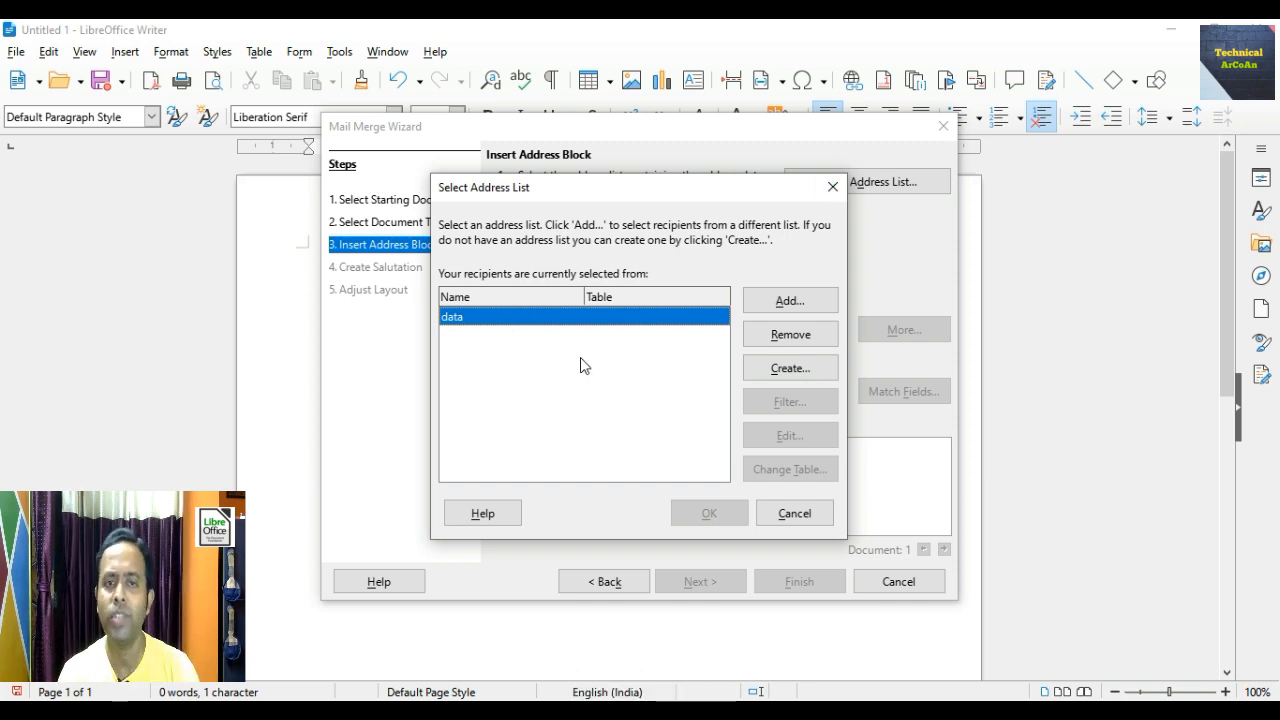
{"action": "left_click", "coordinate": [778, 370]}
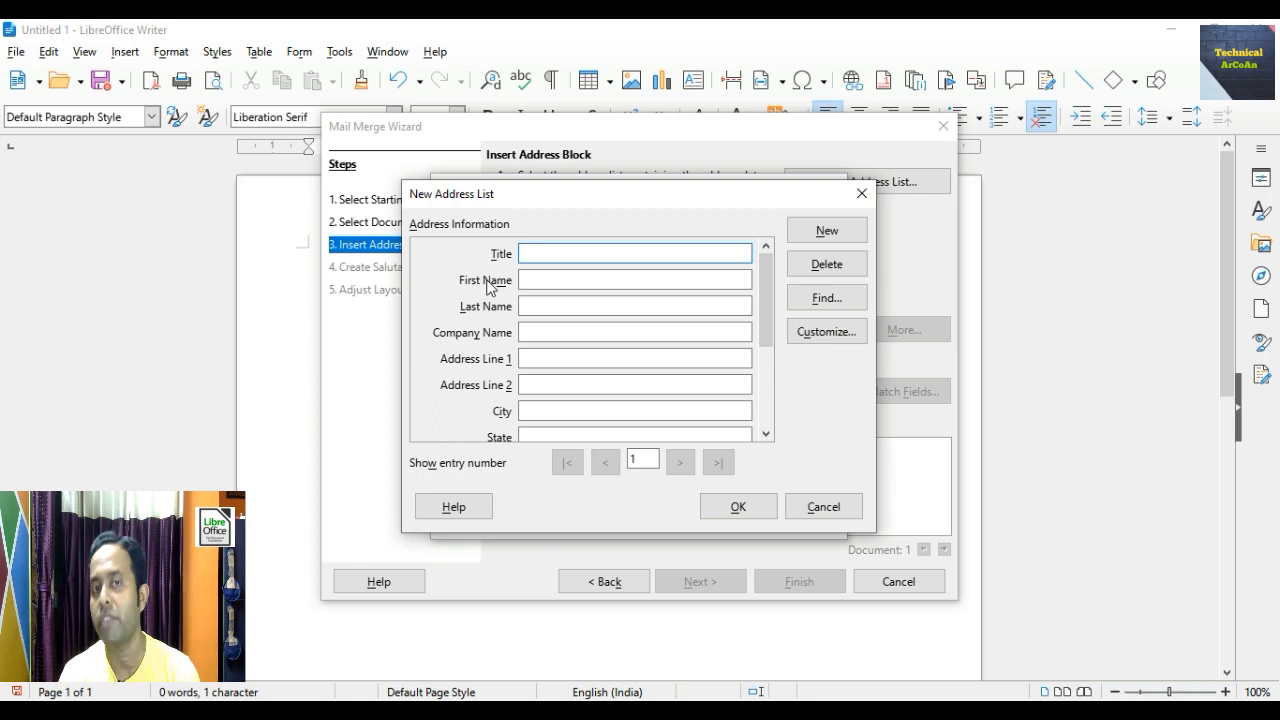
{"action": "scroll", "coordinate": [490, 288], "scroll_direction": "down", "scroll_amount": 2}
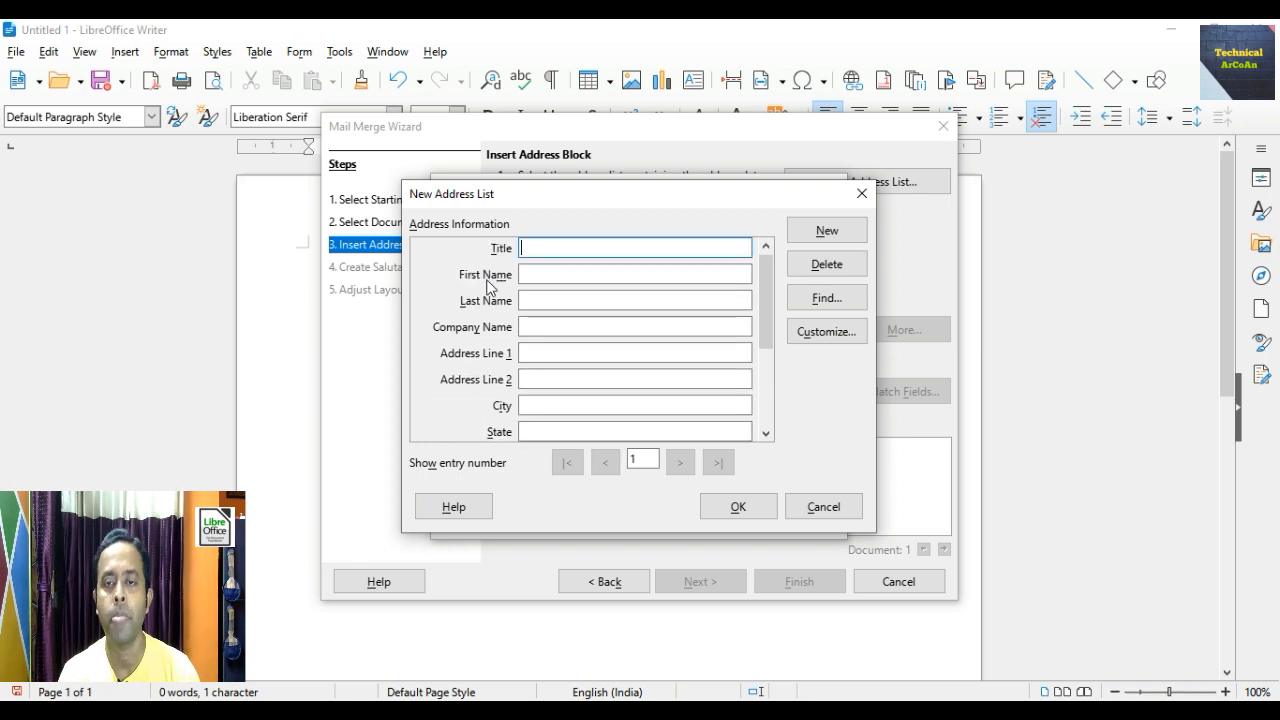
{"action": "scroll", "coordinate": [488, 288], "scroll_direction": "up", "scroll_amount": 1}
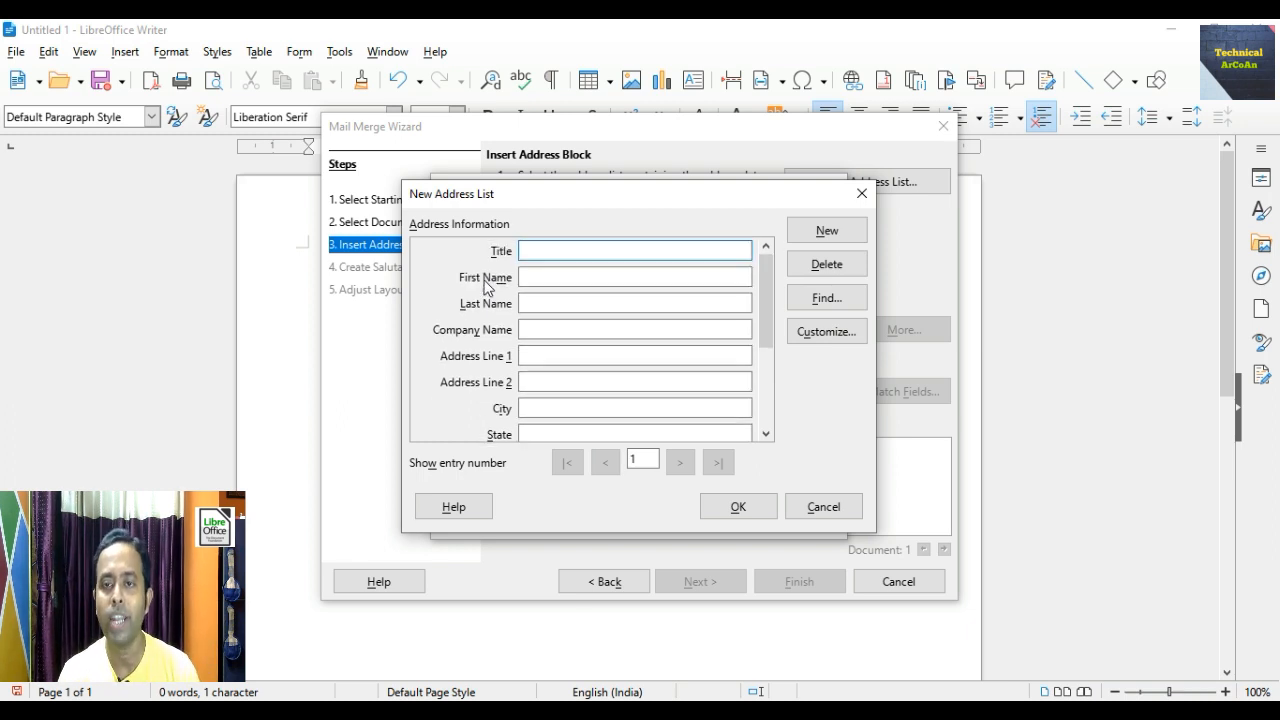
- Customize the address list and delete all of its default fields
{"action": "left_click", "coordinate": [824, 332]}
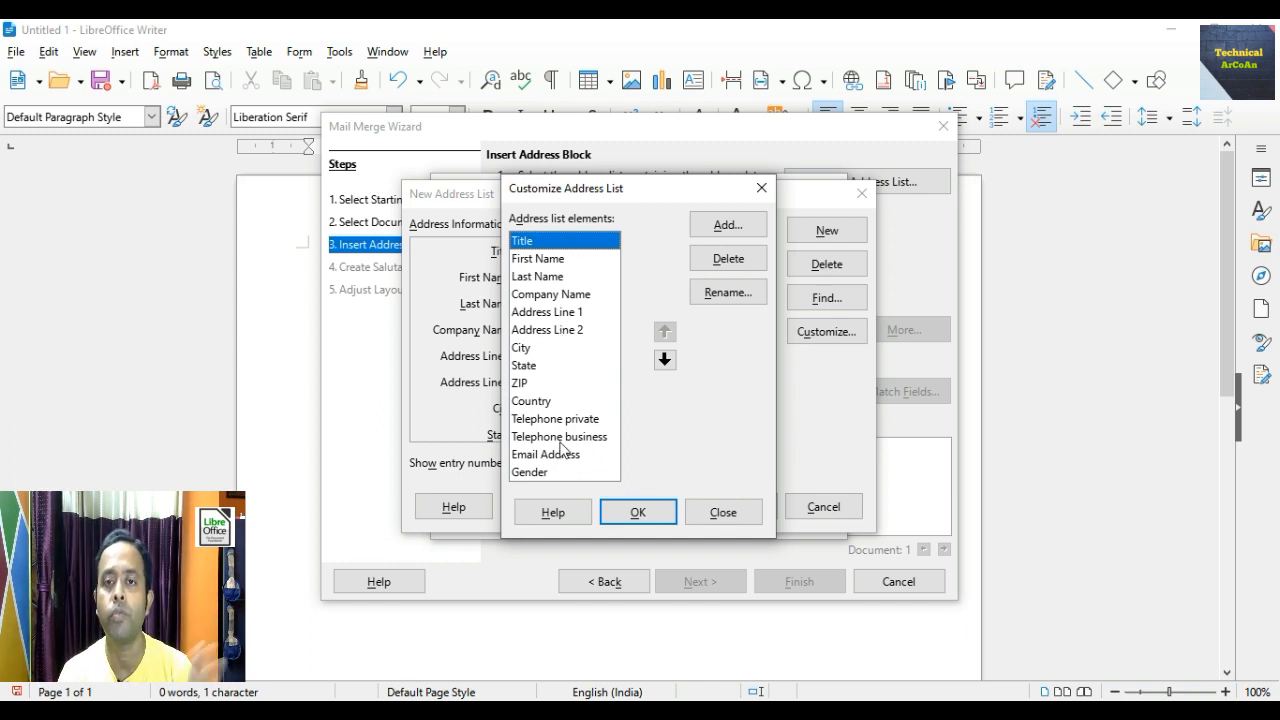
{"action": "left_click", "coordinate": [728, 259]}
{"action": "left_click", "coordinate": [728, 259]}
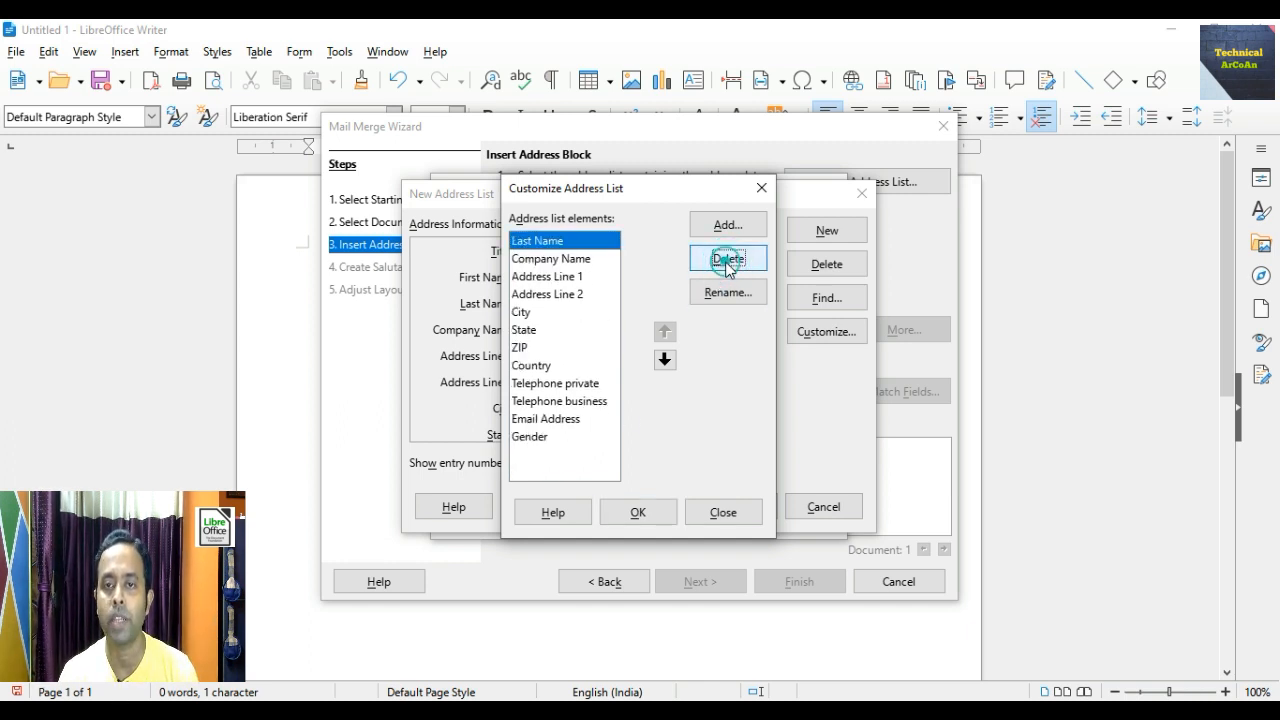
{"action": "left_click", "coordinate": [728, 259]}
{"action": "left_click", "coordinate": [728, 259]}
{"action": "triple_click", "coordinate": [728, 259]}
{"action": "double_click", "coordinate": [728, 259]}
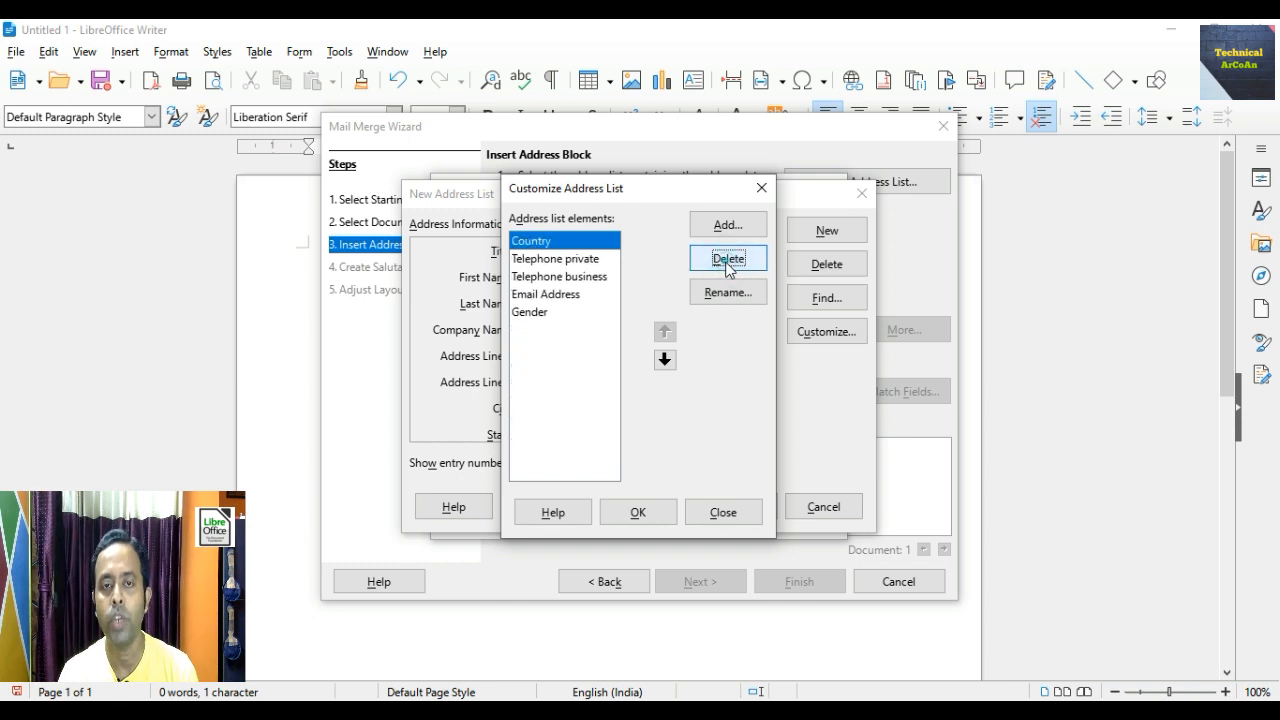
{"action": "double_click", "coordinate": [728, 259]}
{"action": "triple_click", "coordinate": [728, 259]}
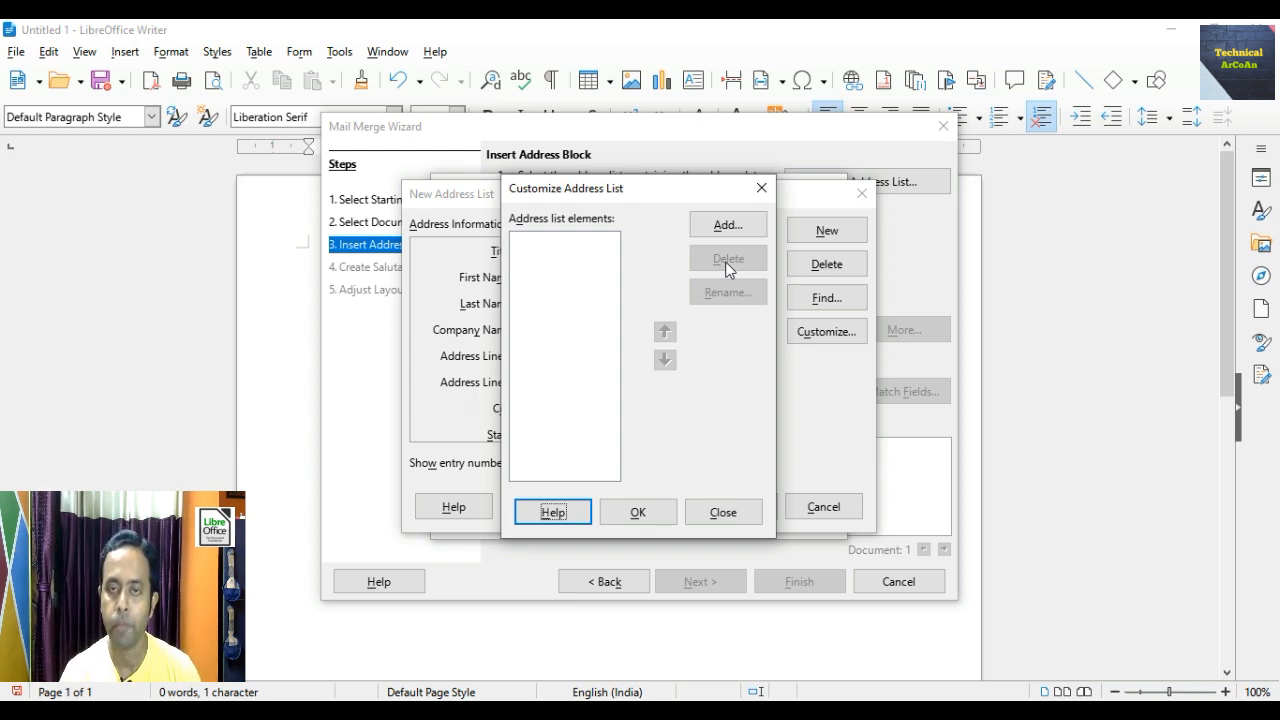
- Add the fields Name, Address, City and Pincode, then apply the customized field set
{"action": "left_click", "coordinate": [729, 225]}
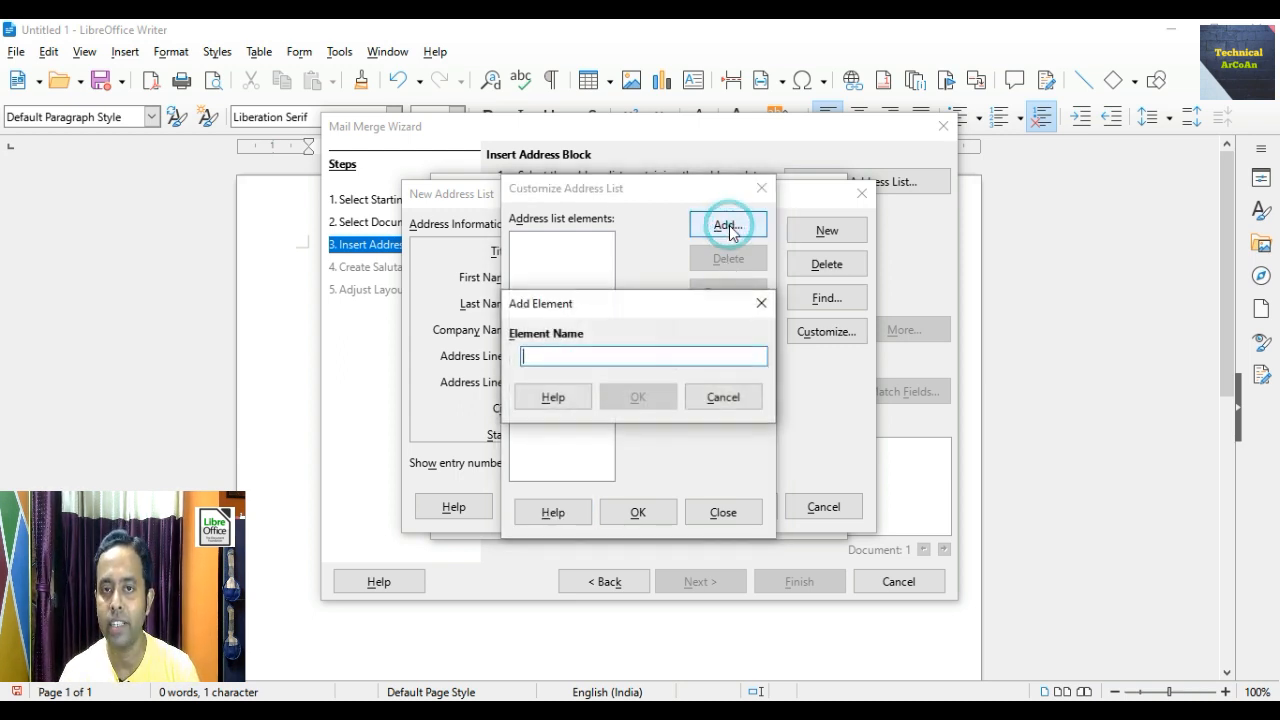
{"action": "type", "text": "Name"}
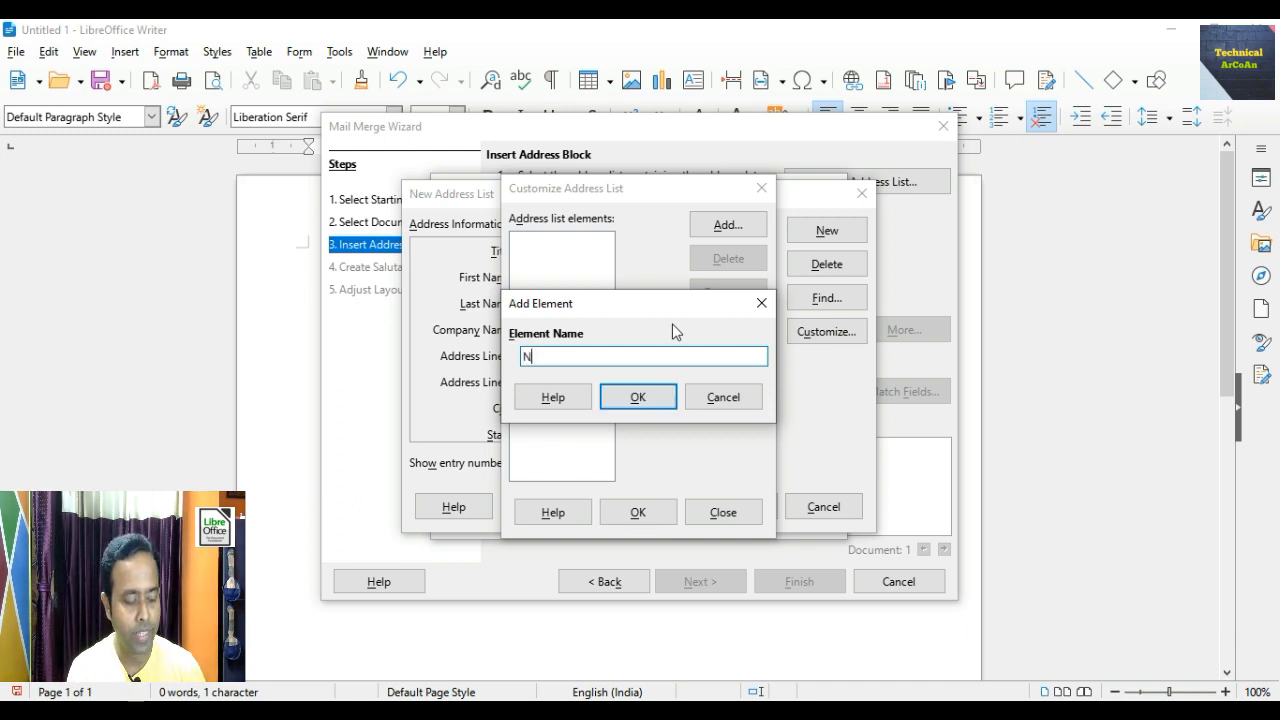
{"action": "left_click", "coordinate": [640, 398]}
{"action": "left_click", "coordinate": [729, 225]}
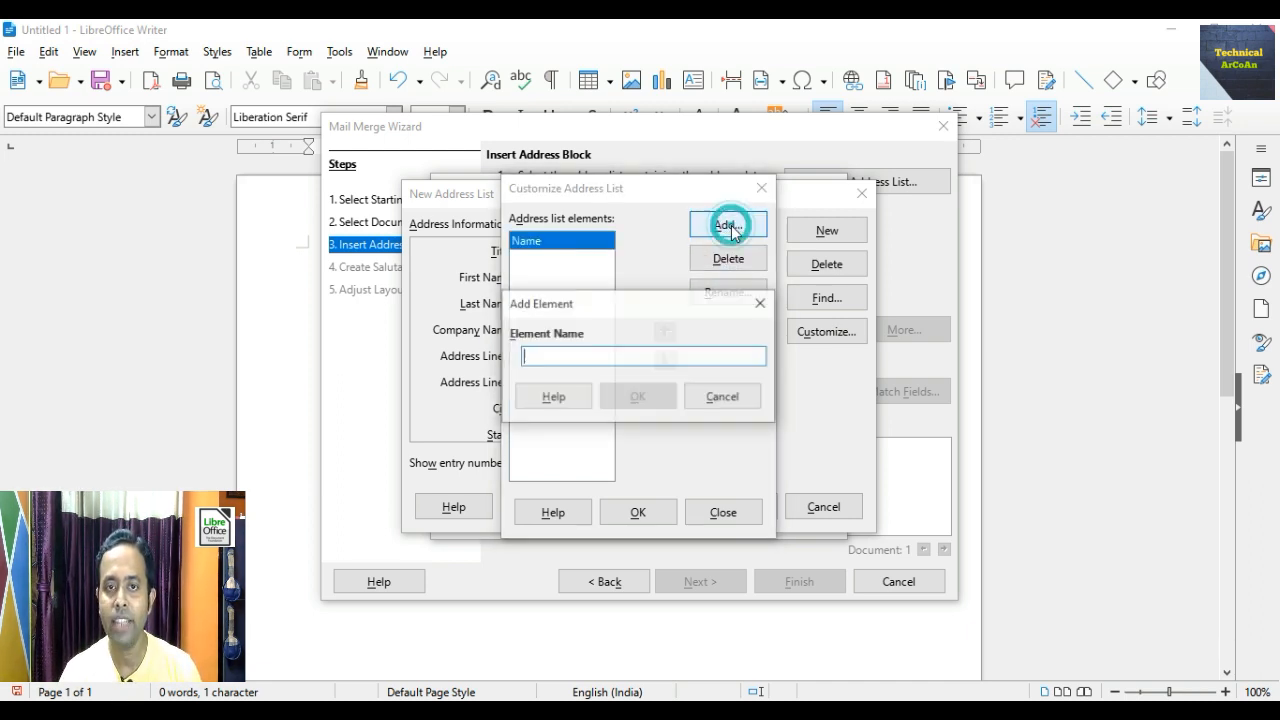
{"action": "type", "text": "Address"}
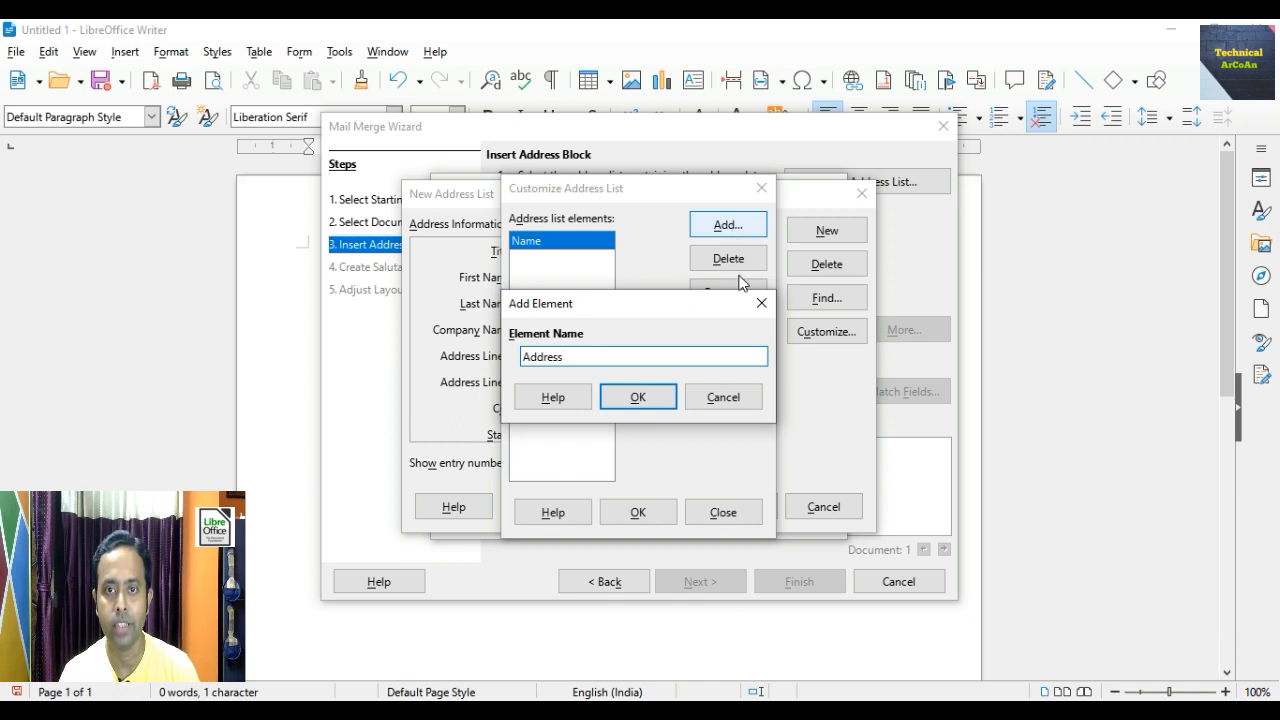
{"action": "left_click", "coordinate": [640, 398]}
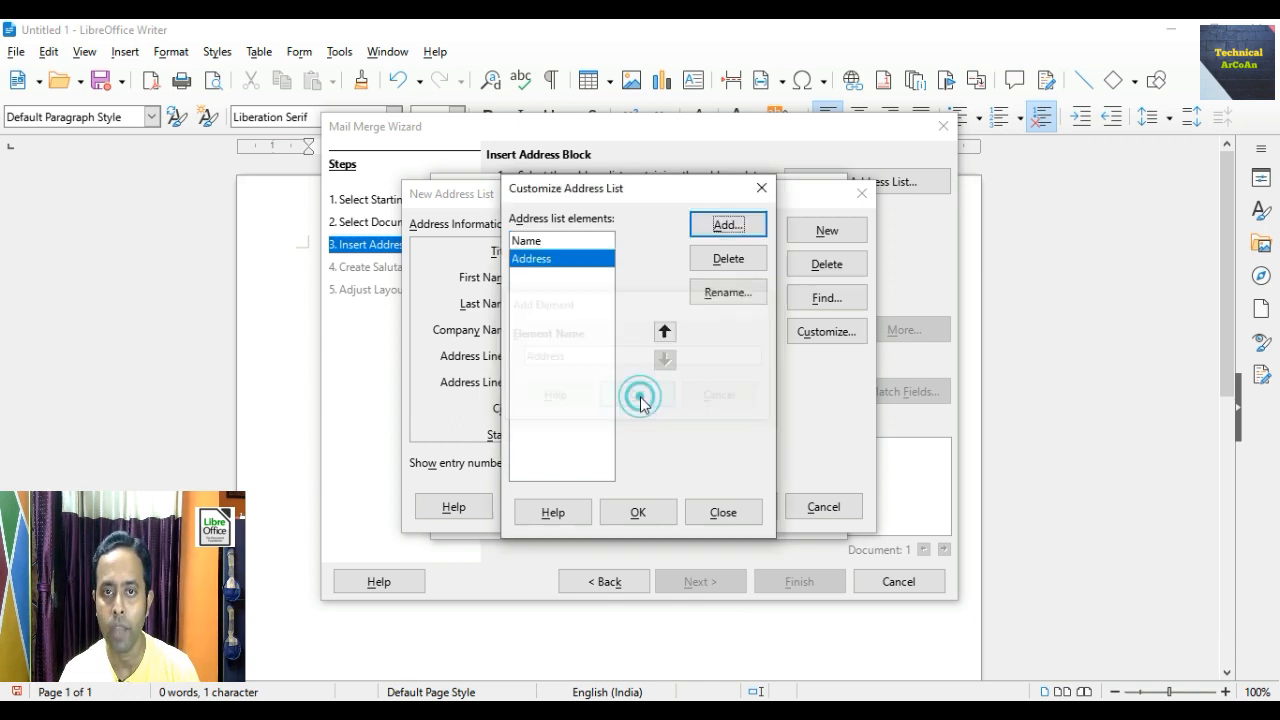
{"action": "left_click", "coordinate": [724, 228]}
{"action": "type", "text": "City"}
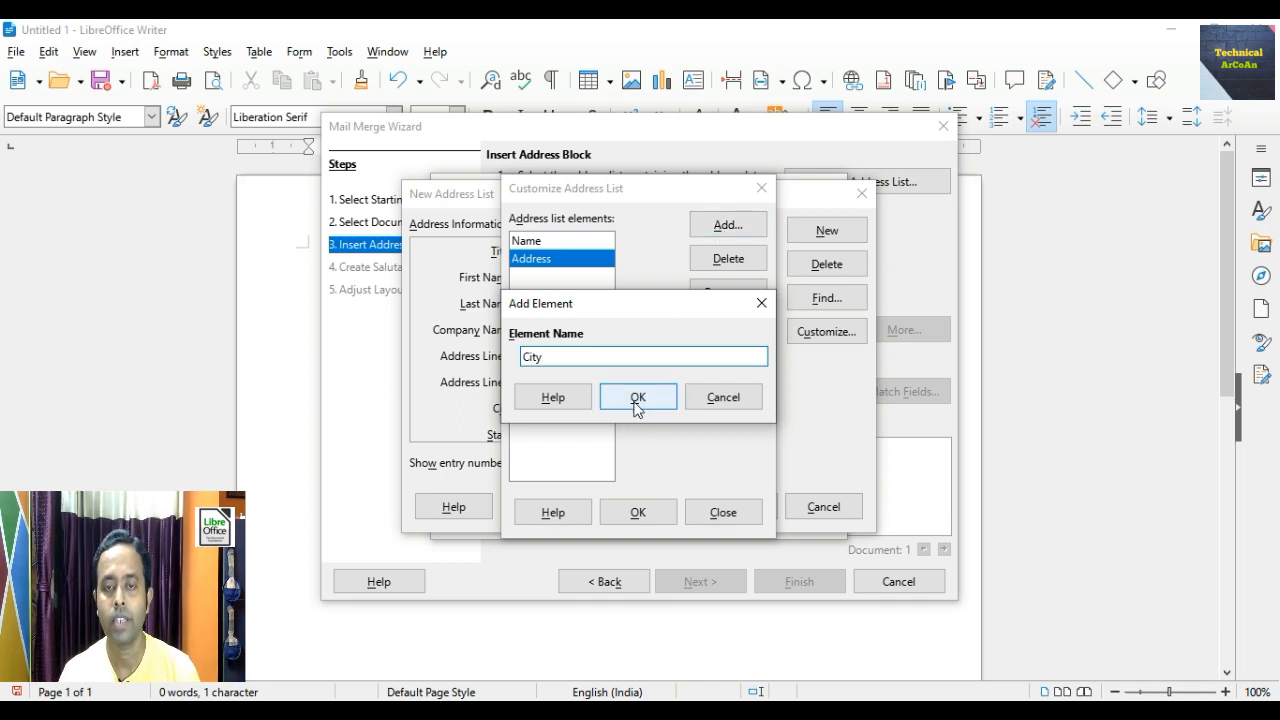
{"action": "left_click", "coordinate": [637, 397]}
{"action": "left_click", "coordinate": [728, 226]}
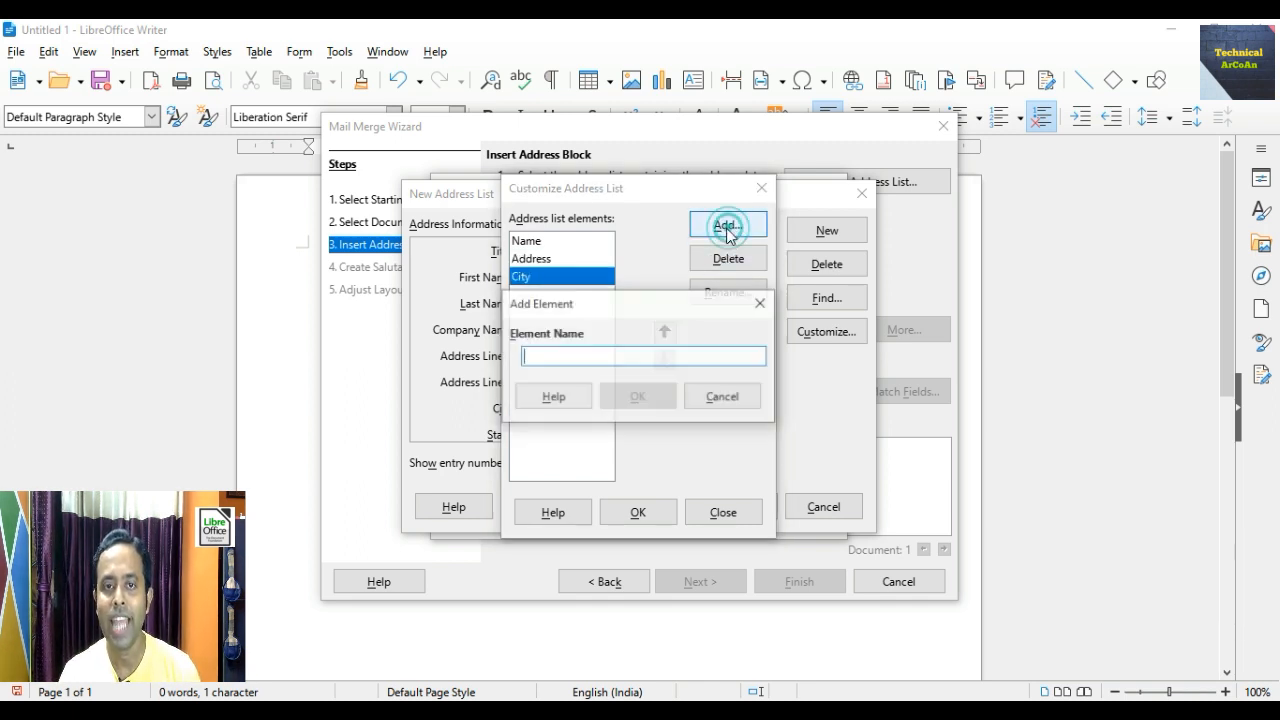
{"action": "type", "text": "Pincode"}
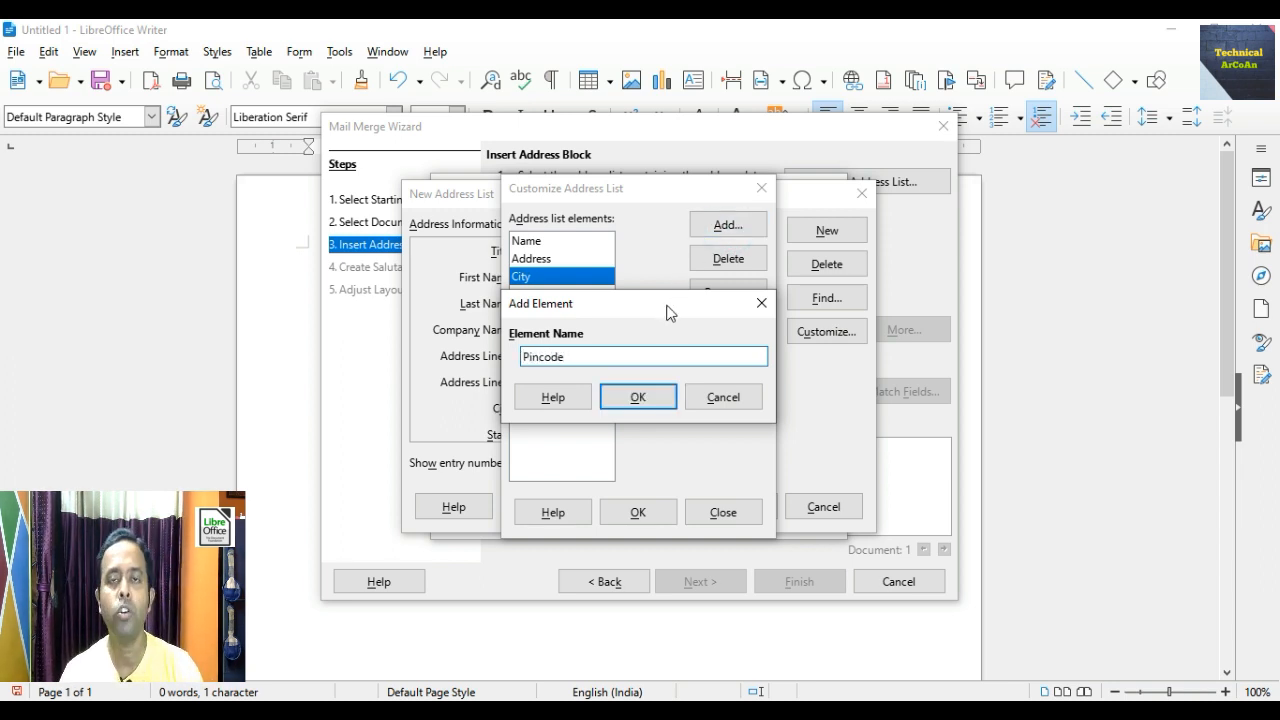
{"action": "left_click", "coordinate": [636, 398]}
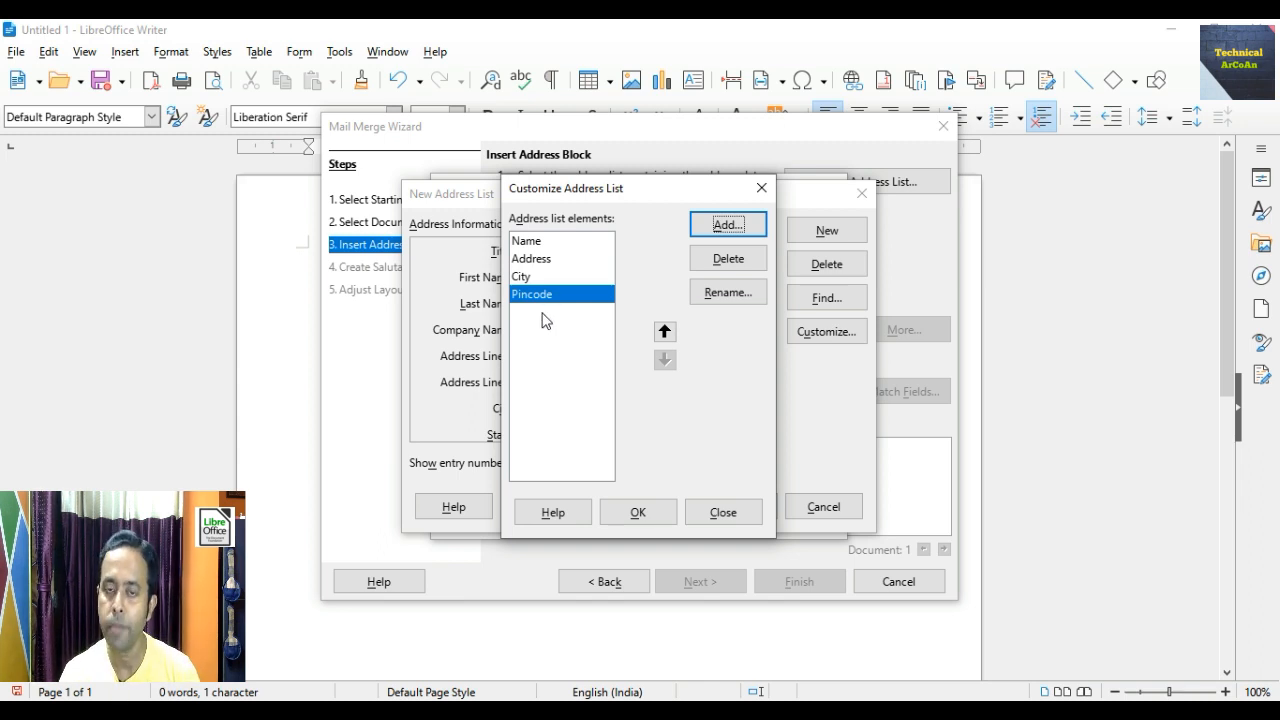
{"action": "left_click", "coordinate": [638, 512]}
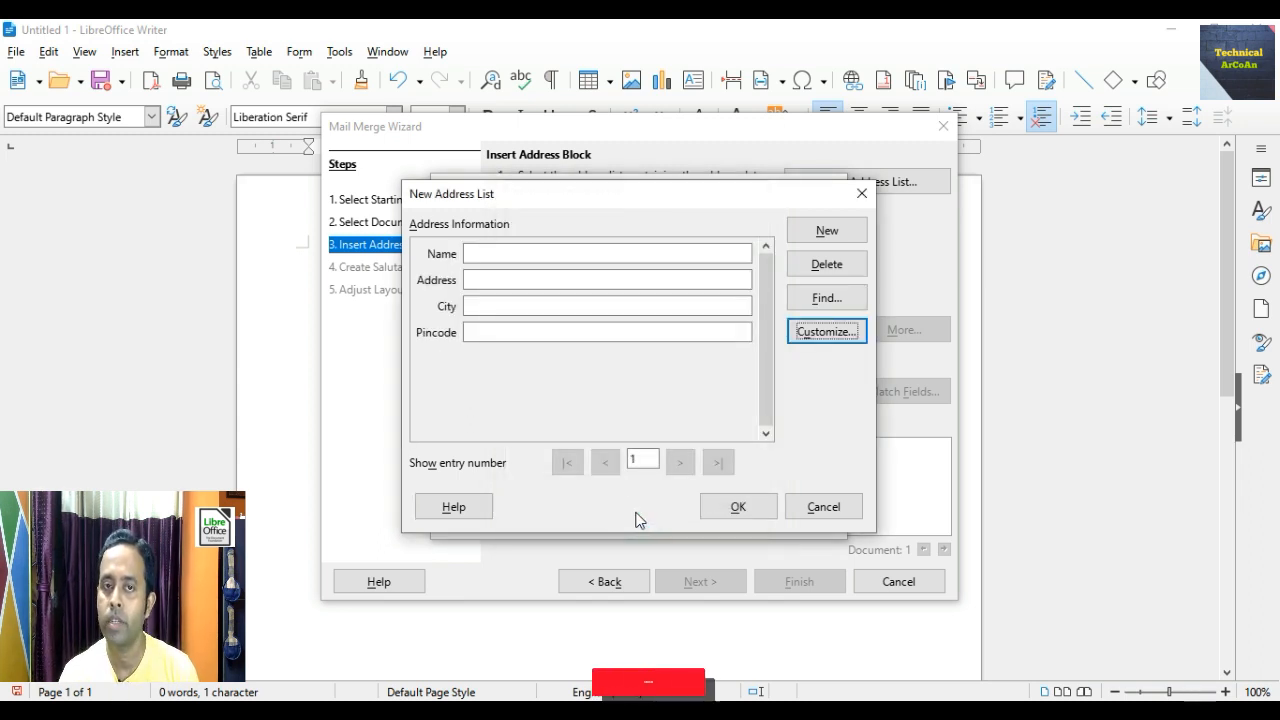
- Enter the first recipient's name, address, city and pin code
{"action": "left_click", "coordinate": [523, 253]}
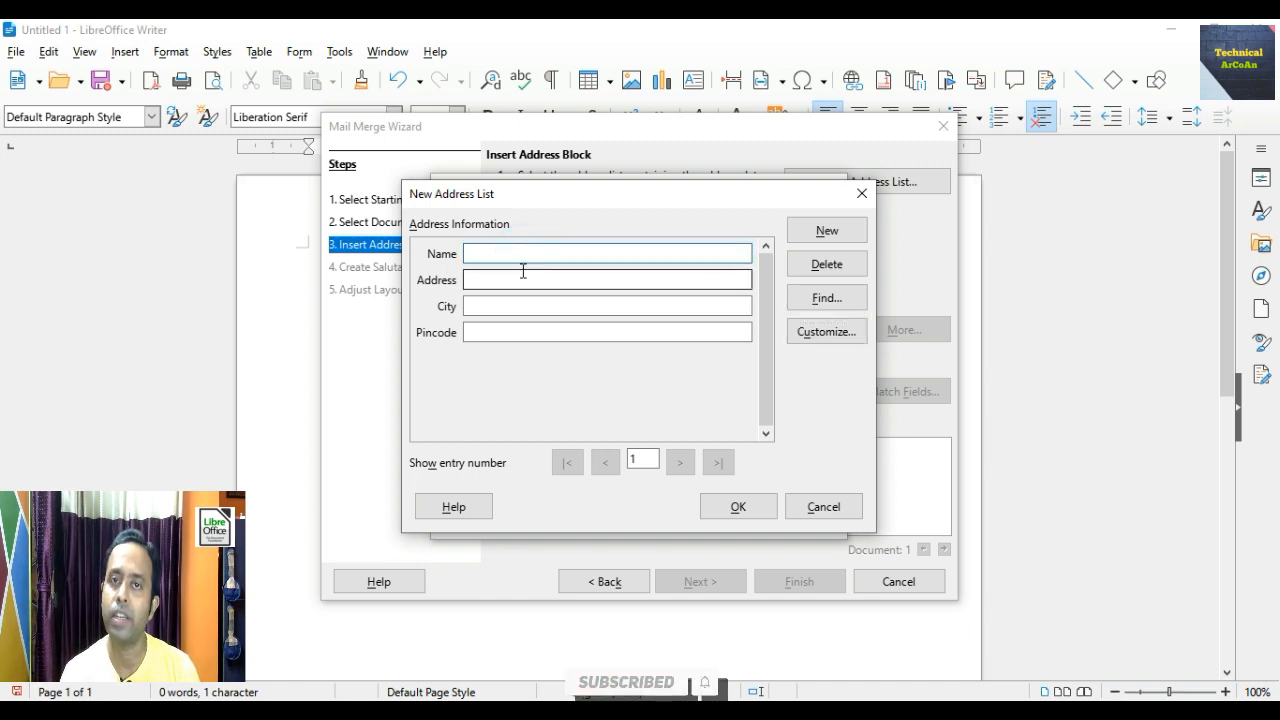
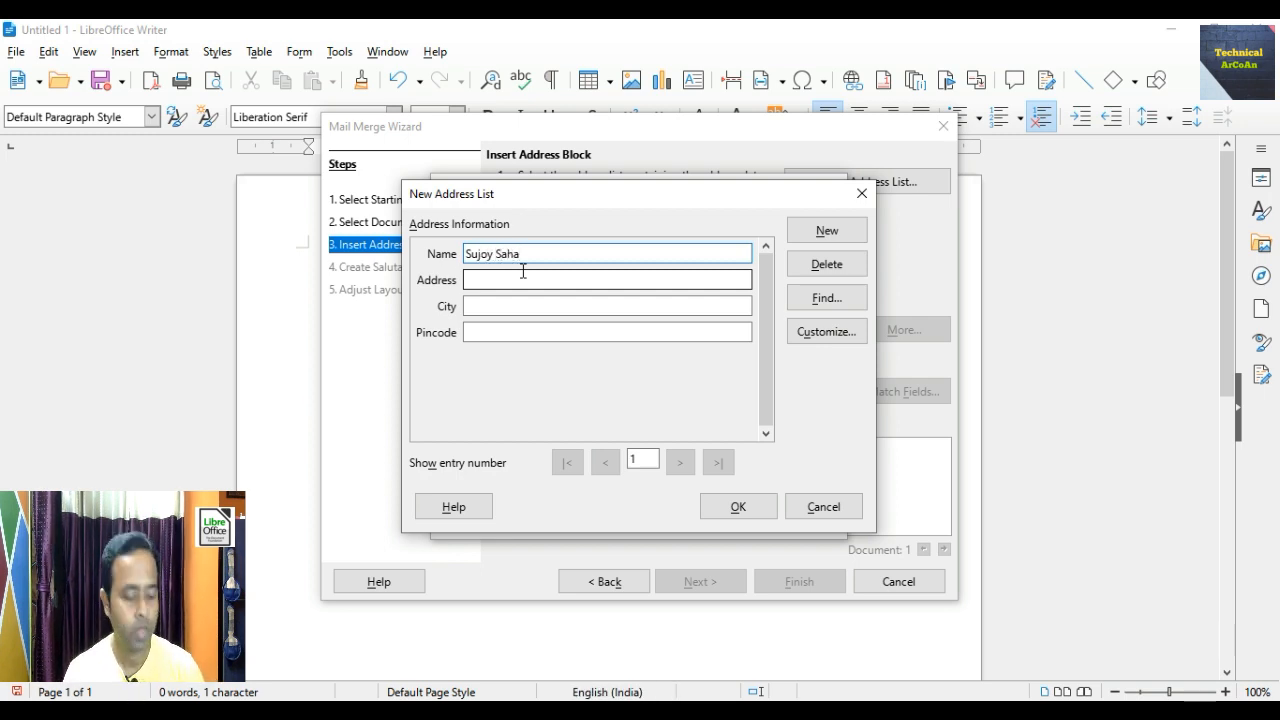
{"action": "key", "text": "Tab"}
{"action": "type", "text": "Bagmari"}
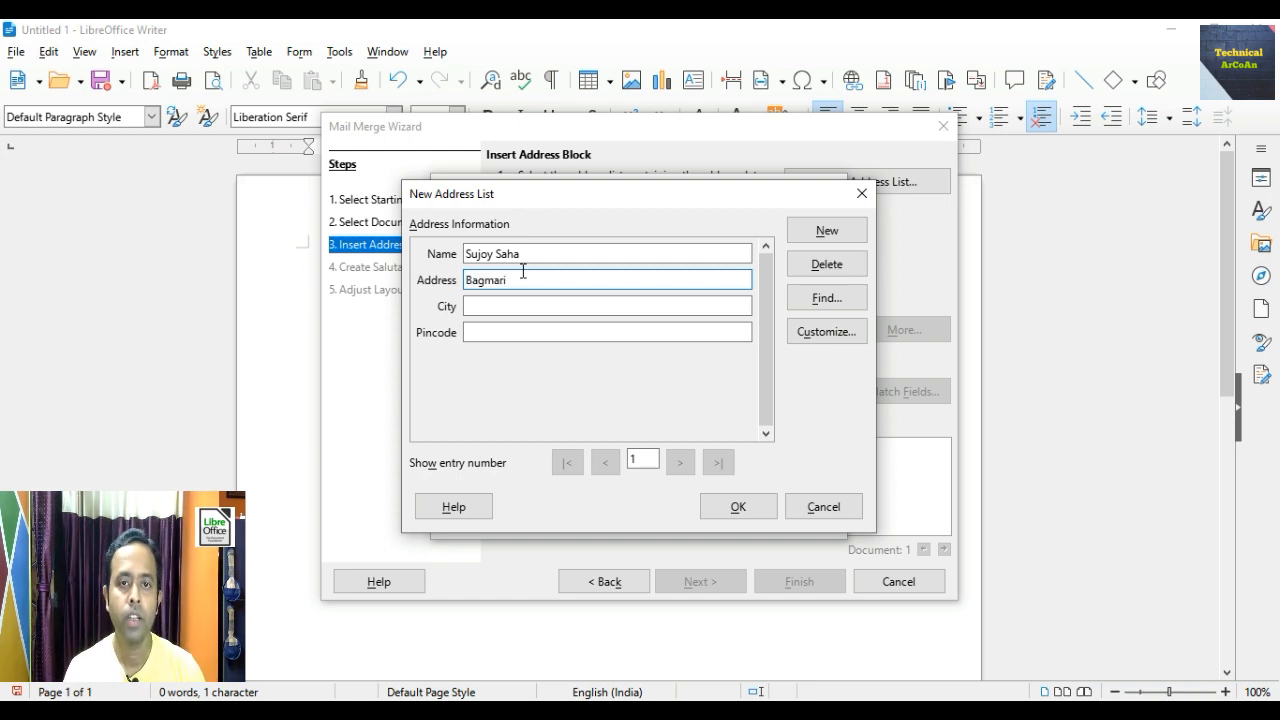
{"action": "key", "text": "Tab"}
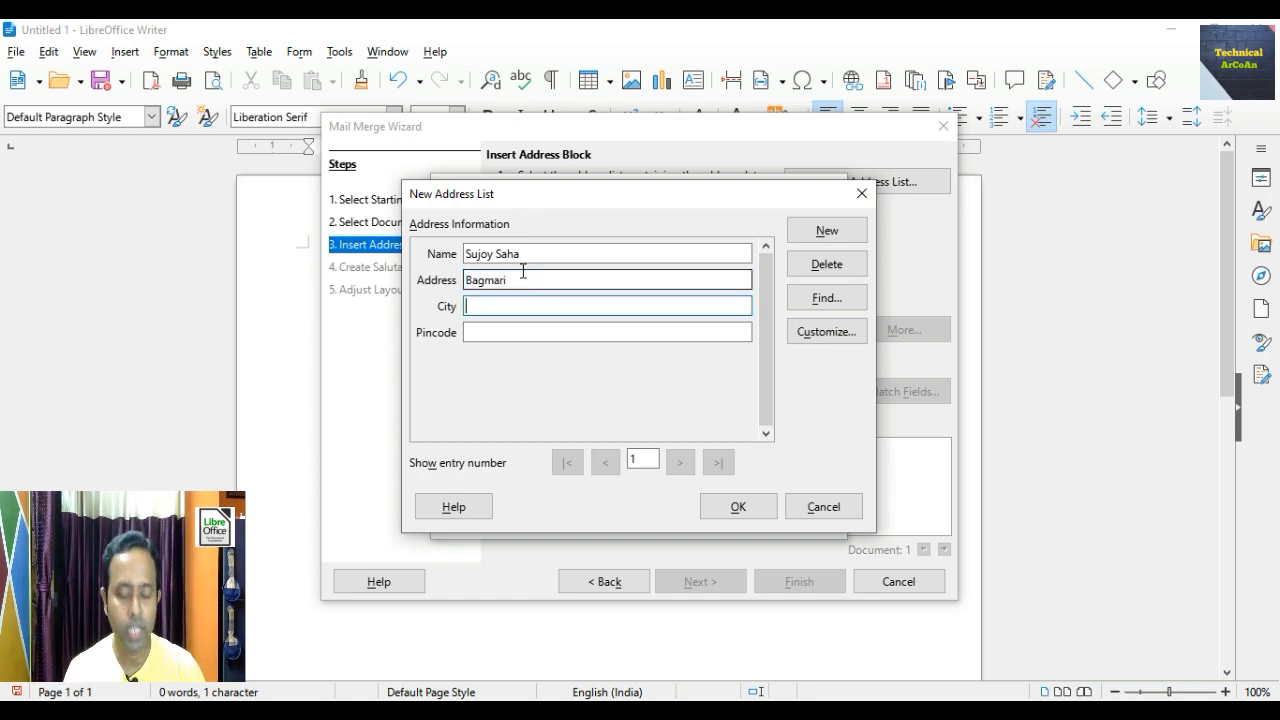
{"action": "type", "text": "Kolkata"}
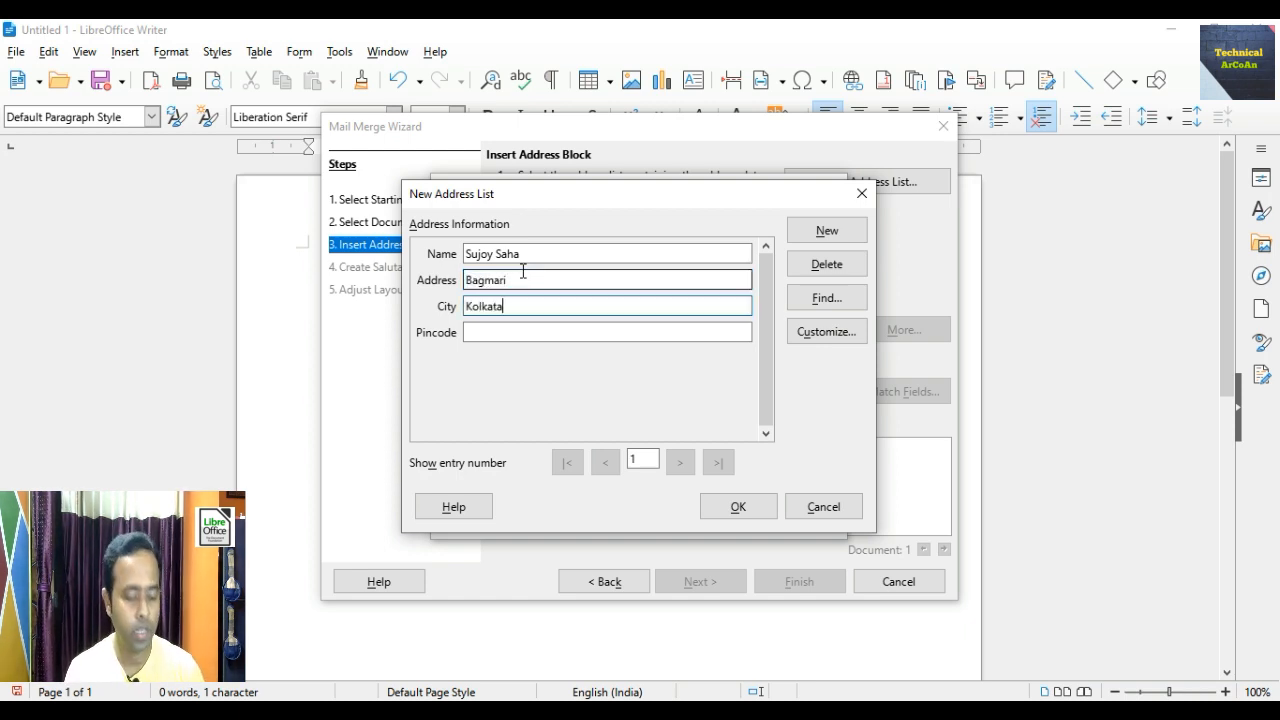
{"action": "key", "text": "Tab"}
{"action": "type", "text": "70"}
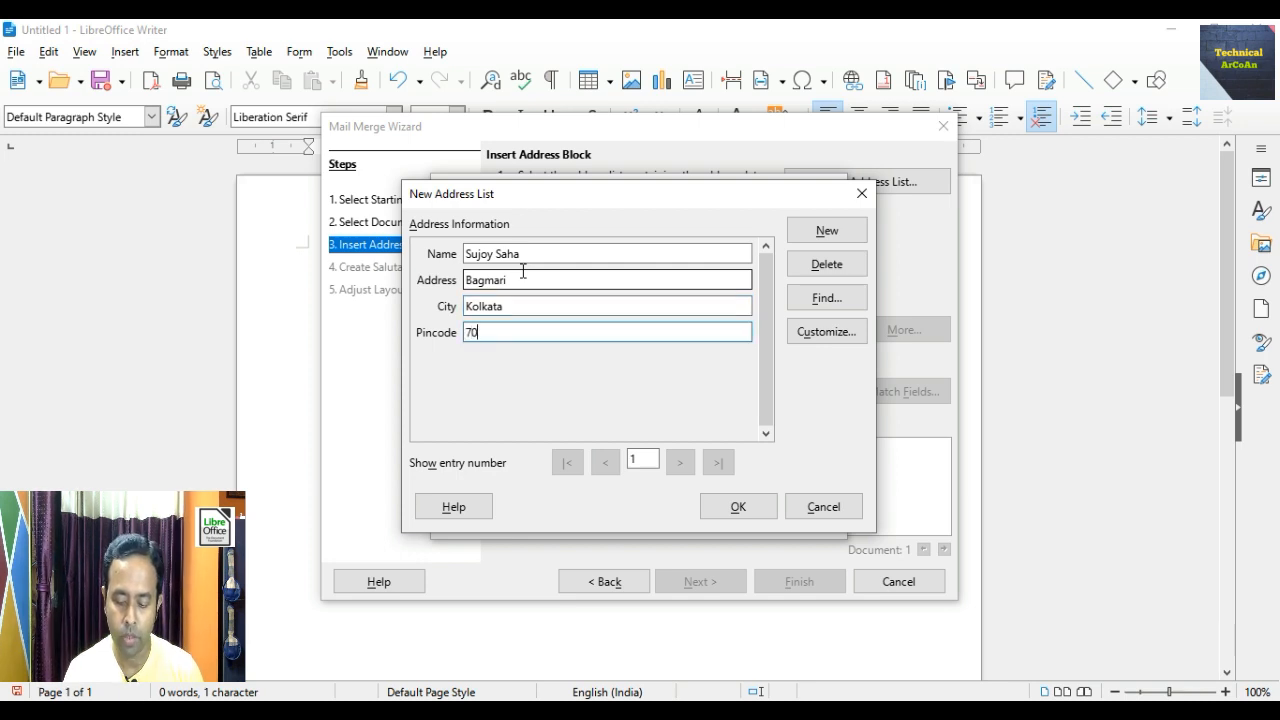
{"action": "type", "text": "000"}
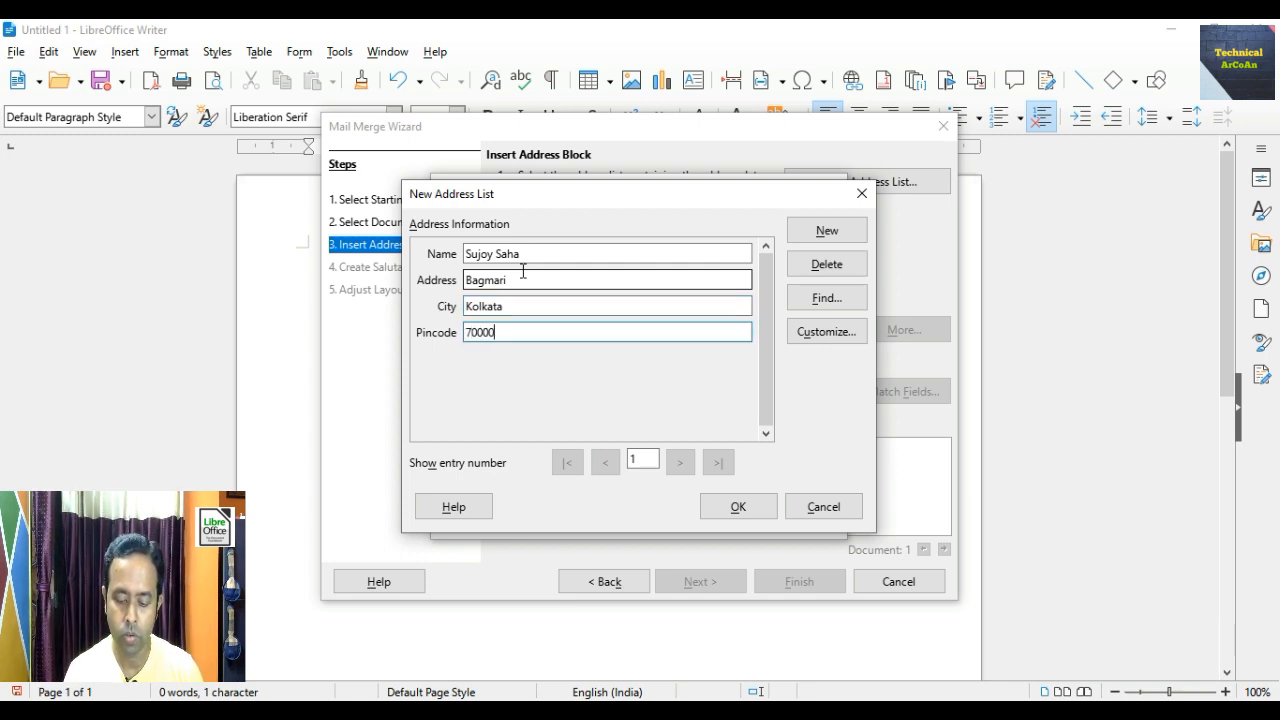
{"action": "type", "text": "5"}
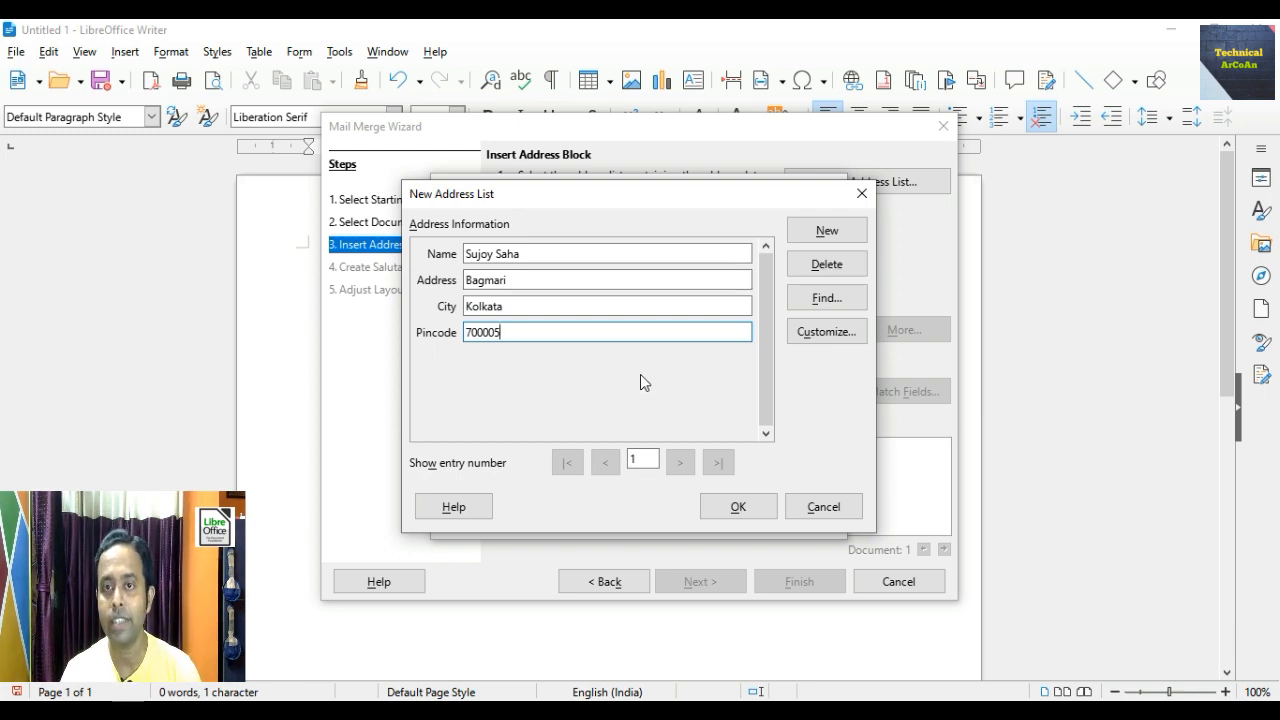
- Add a second entry with that recipient's name, address, city and pin code
{"action": "left_click", "coordinate": [826, 230]}
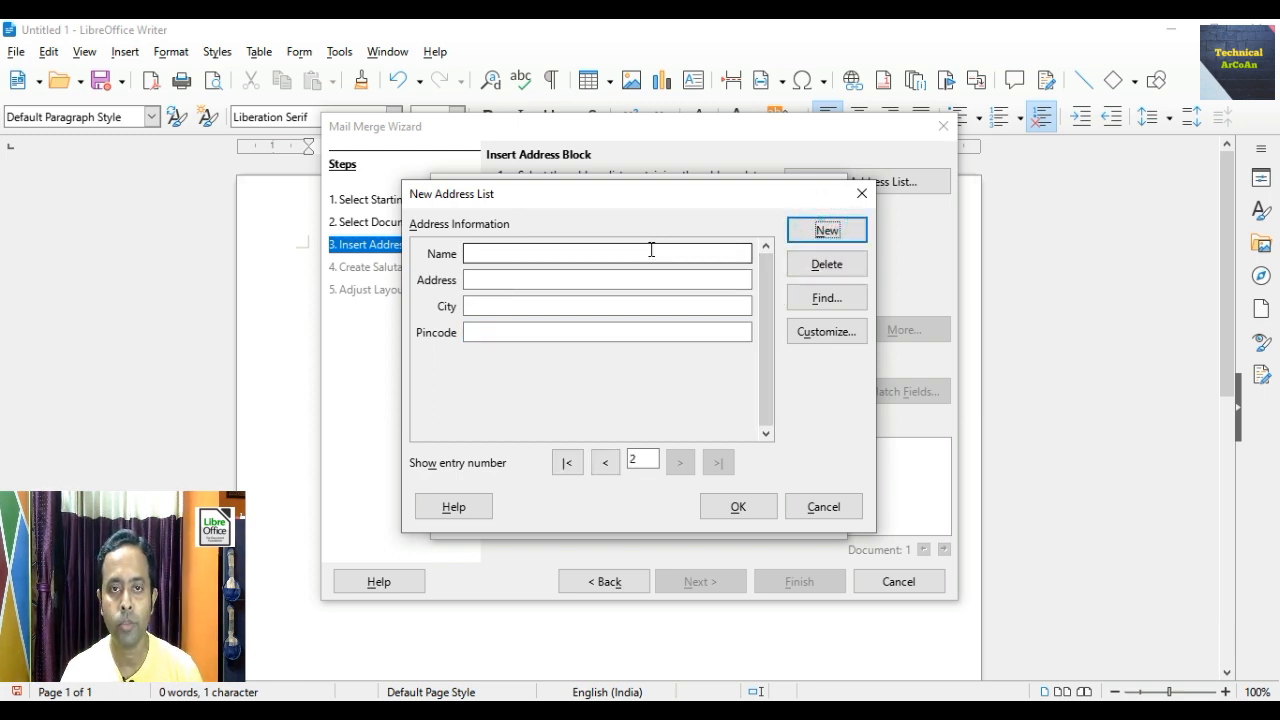
{"action": "left_click", "coordinate": [651, 251]}
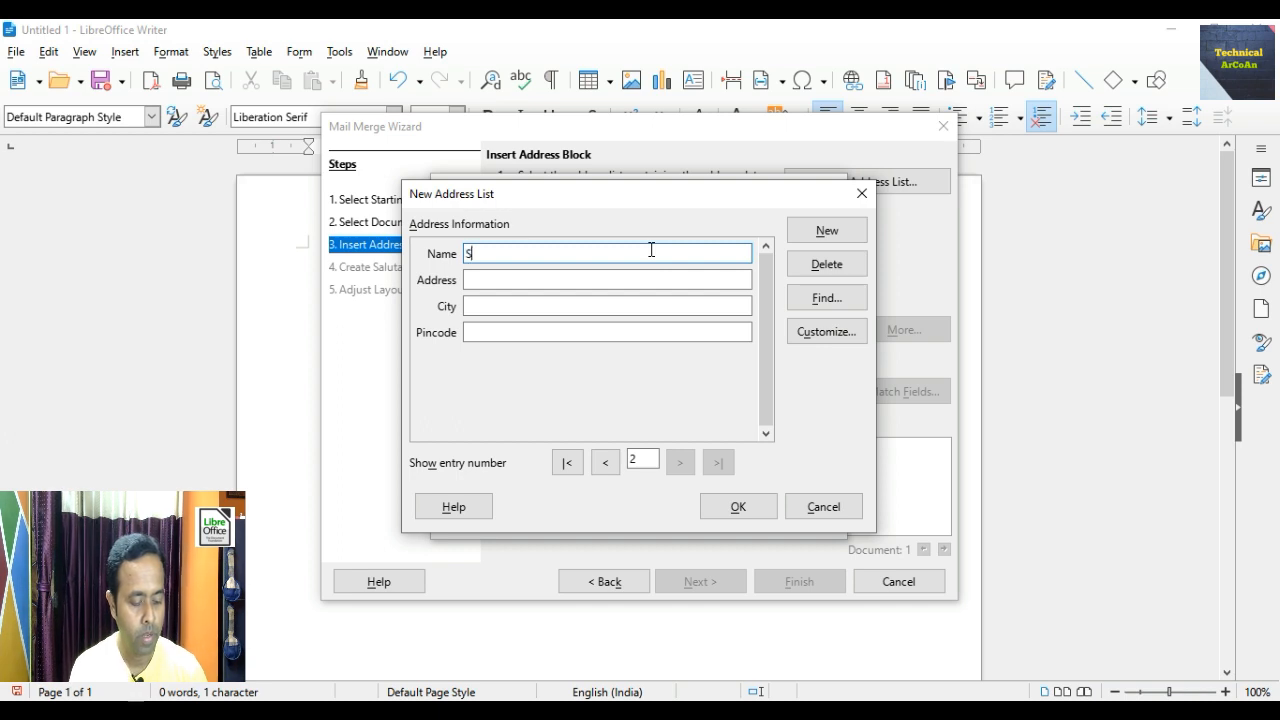
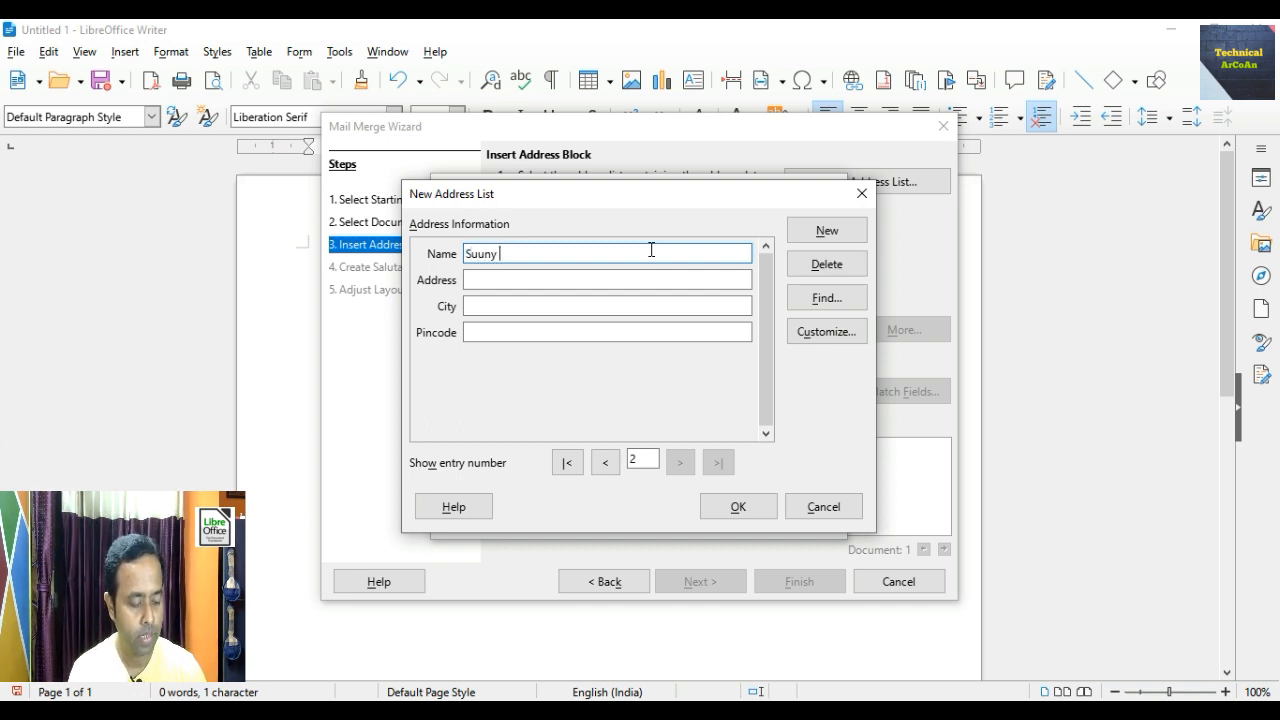
{"action": "key", "text": "Tab"}
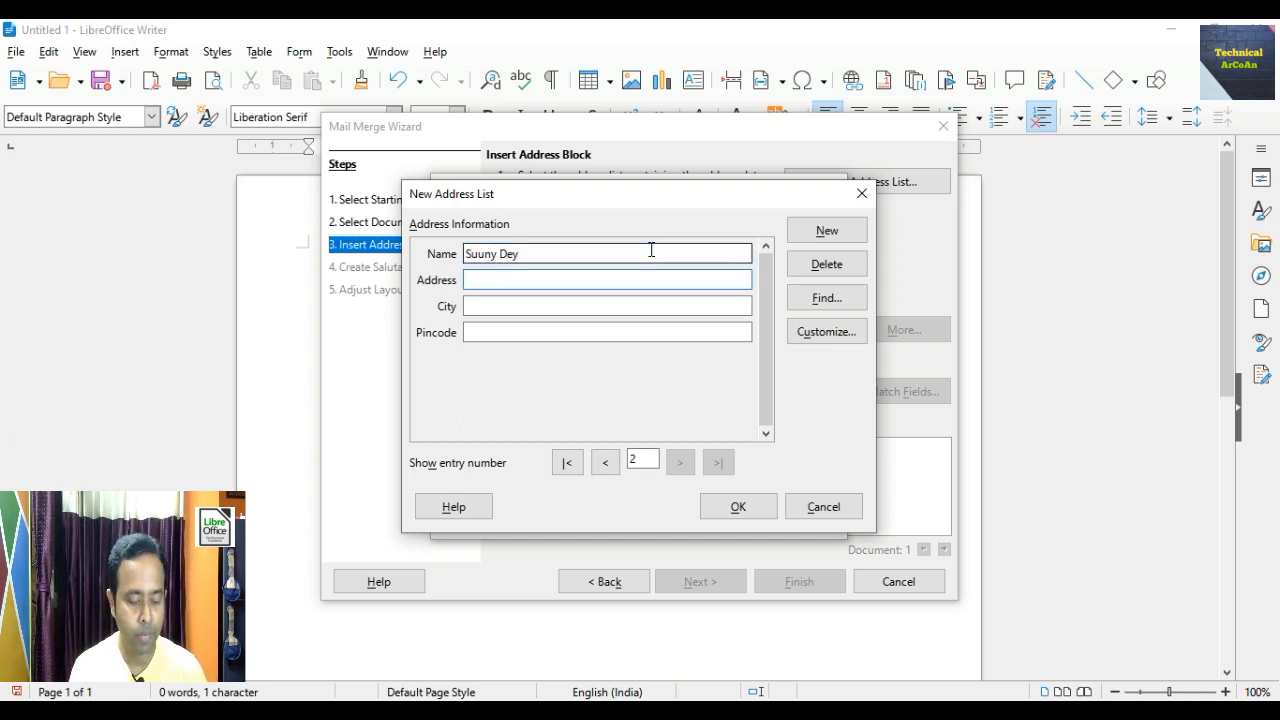
{"action": "type", "text": "Kolkata"}
{"action": "key", "text": "Tab"}
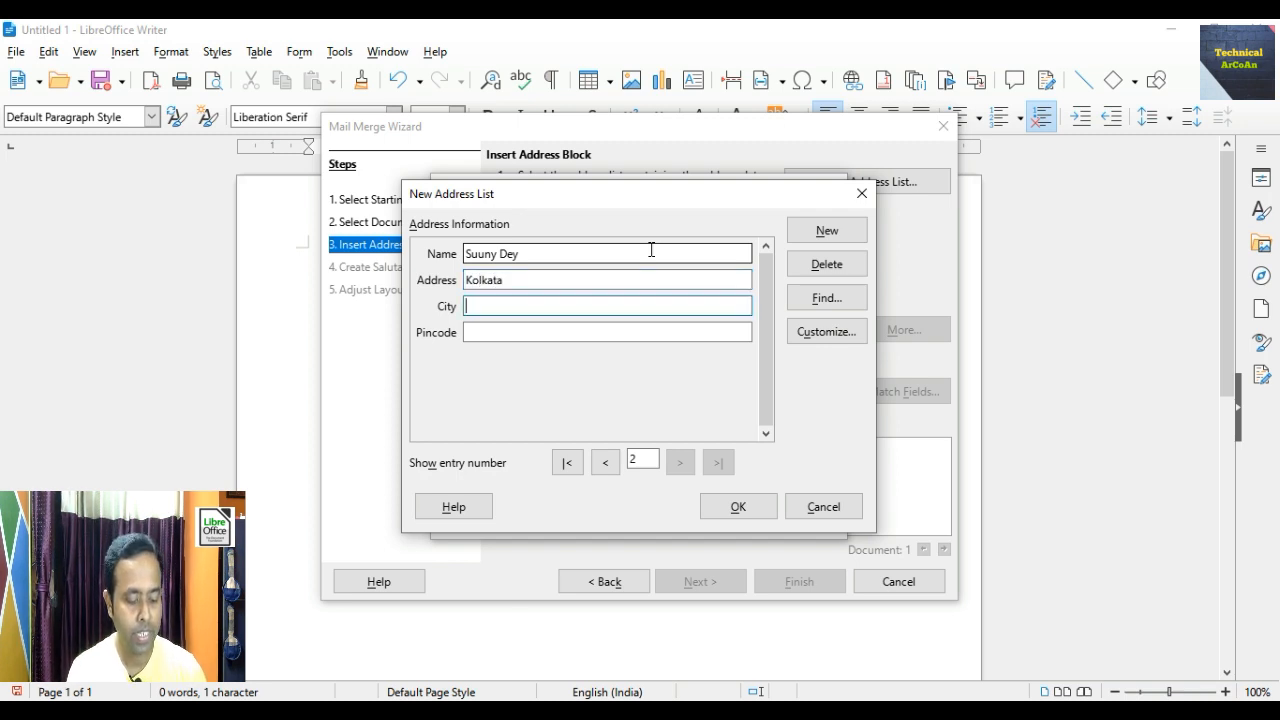
{"action": "type", "text": "Kolkata"}
{"action": "key", "text": "Tab"}
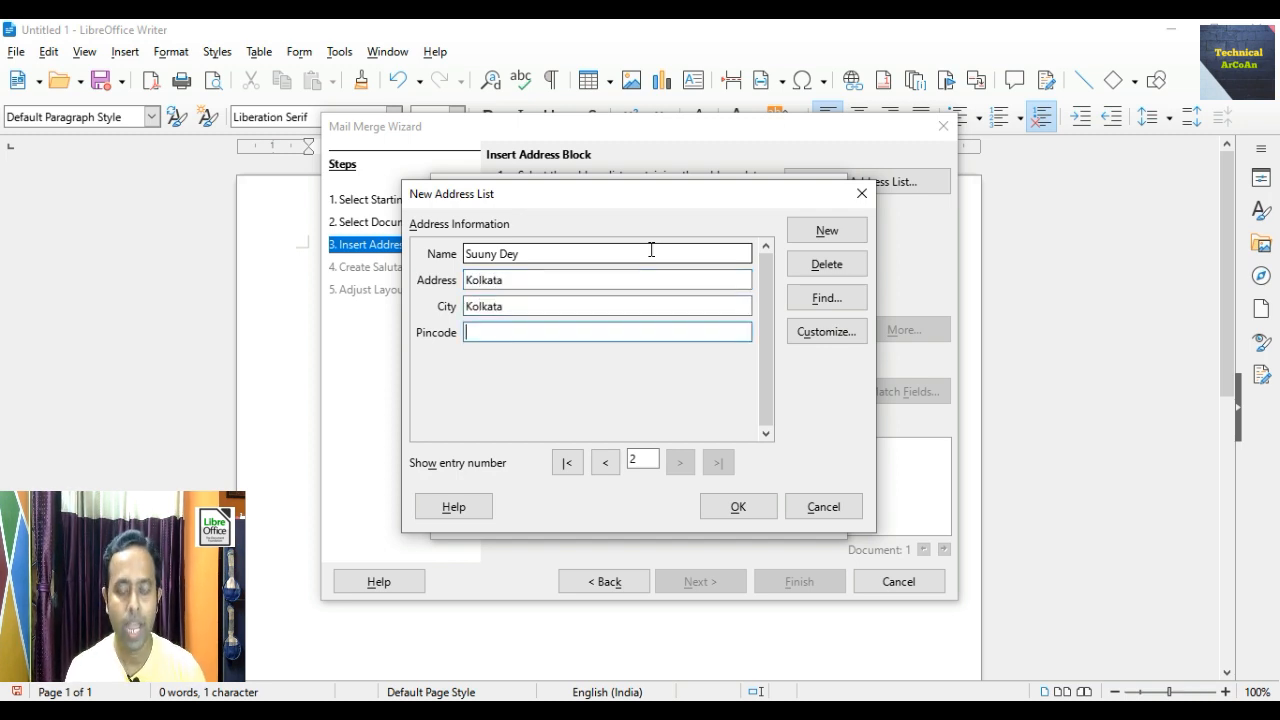
{"action": "type", "text": "70"}
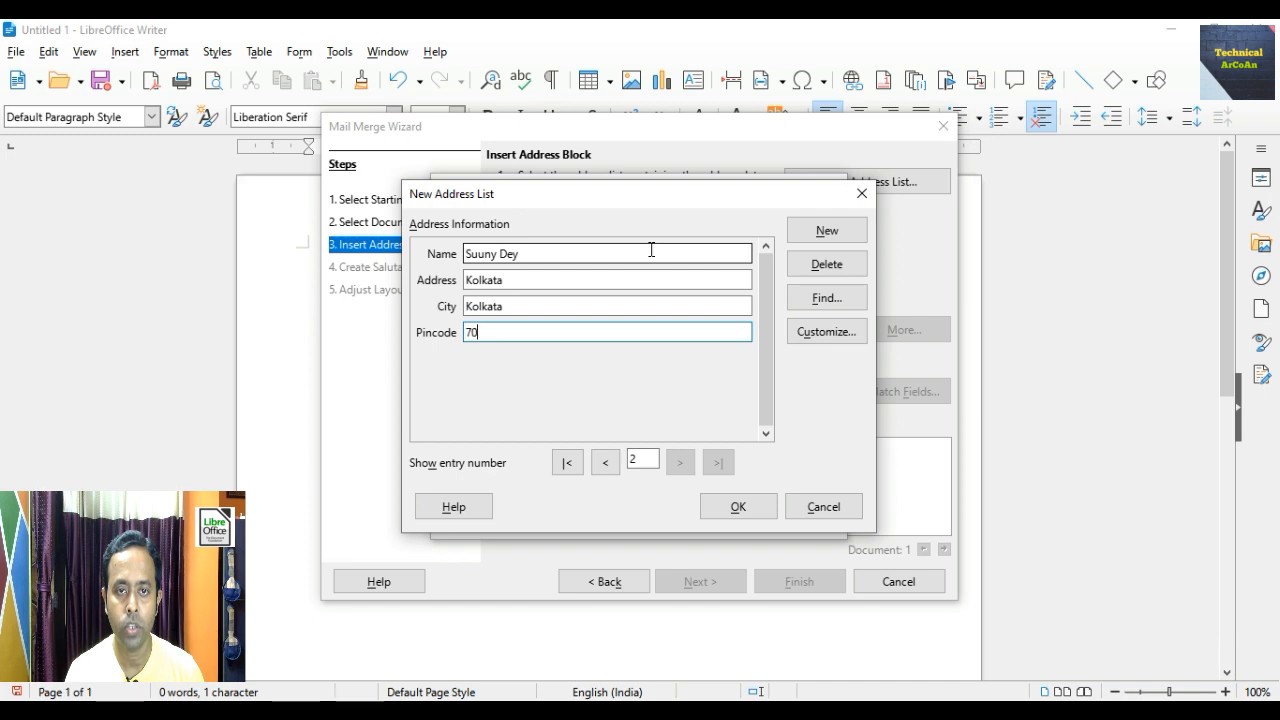
{"action": "type", "text": "000"}
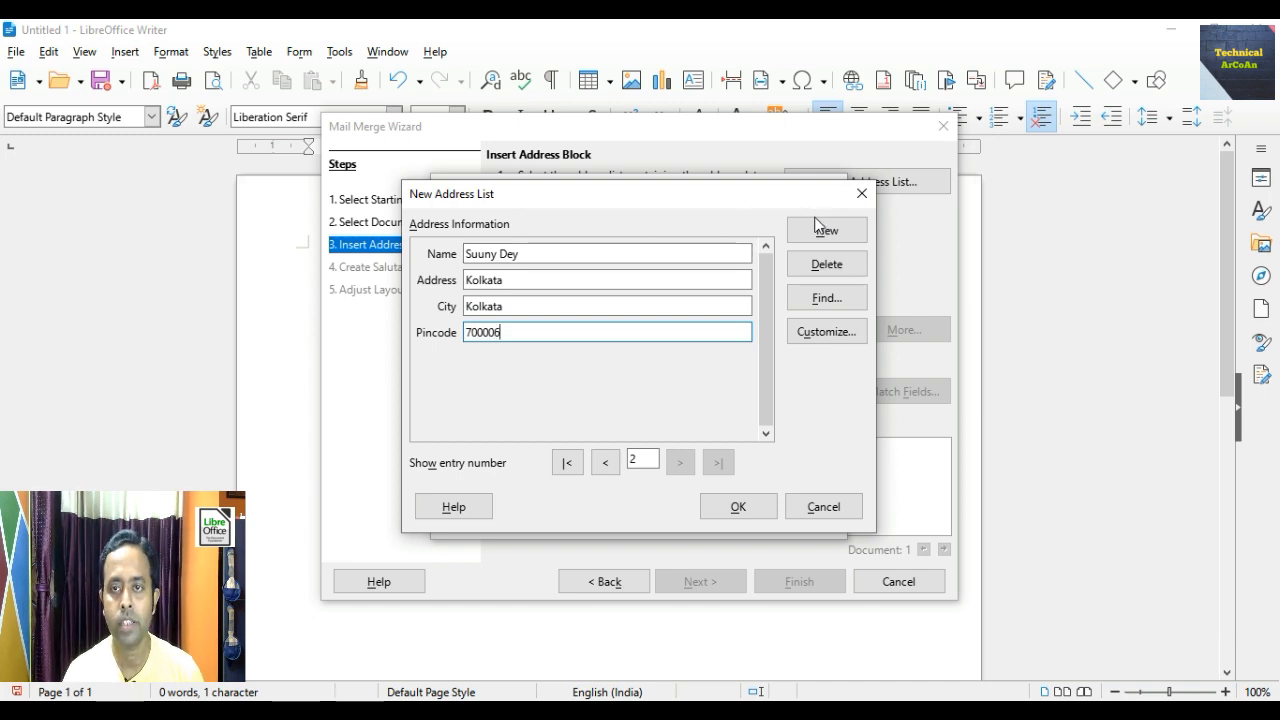
- Add a third entry with that recipient's name, address, city and pin code
{"action": "left_click", "coordinate": [822, 228]}
{"action": "left_click", "coordinate": [671, 254]}
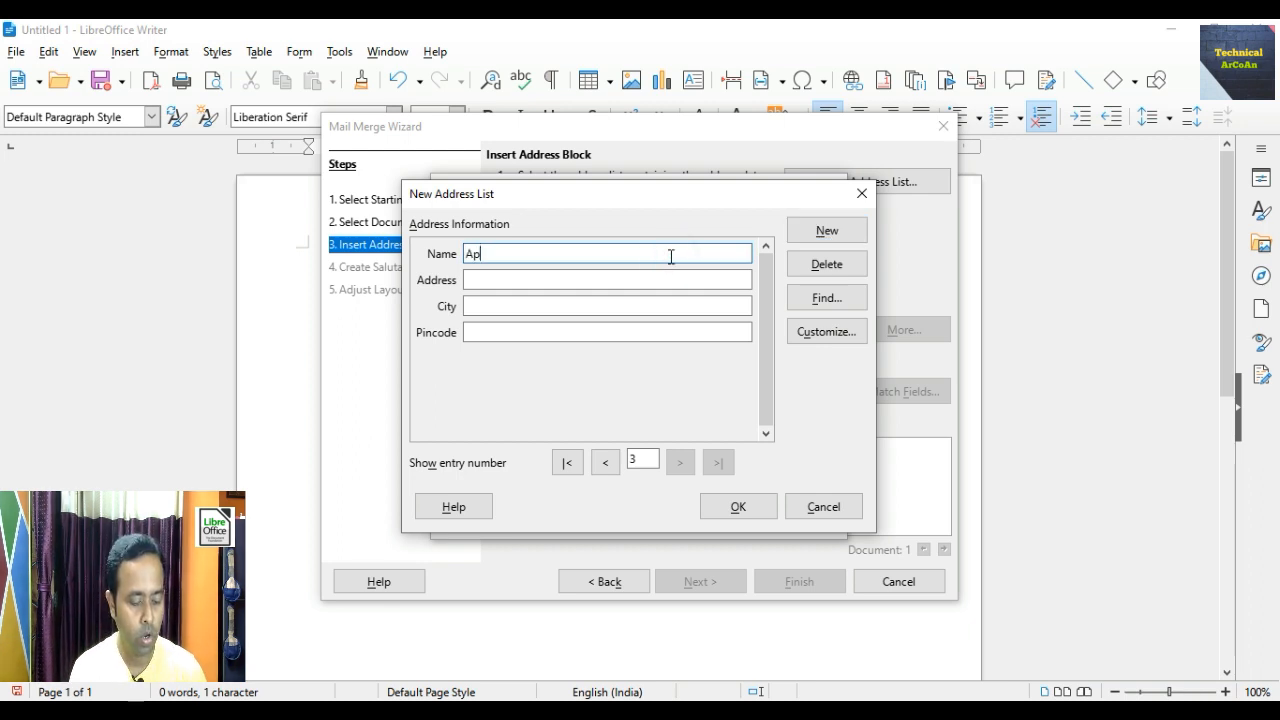
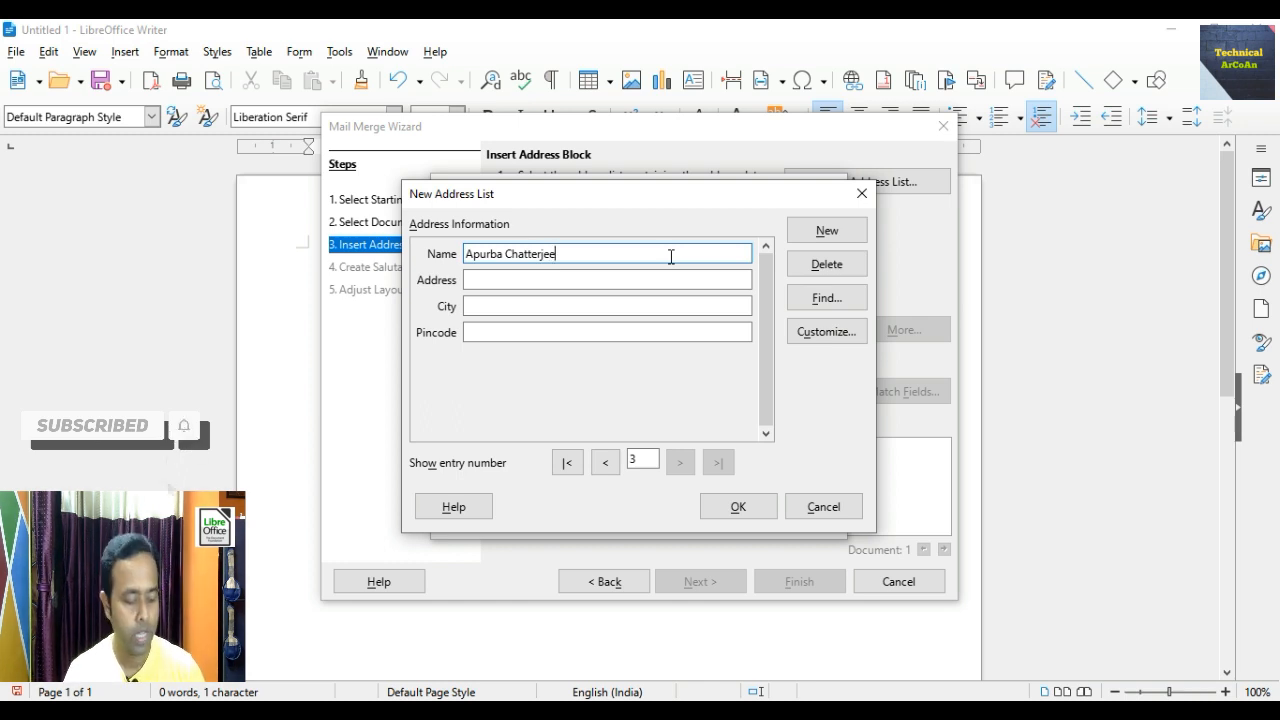
{"action": "key", "text": "Tab"}
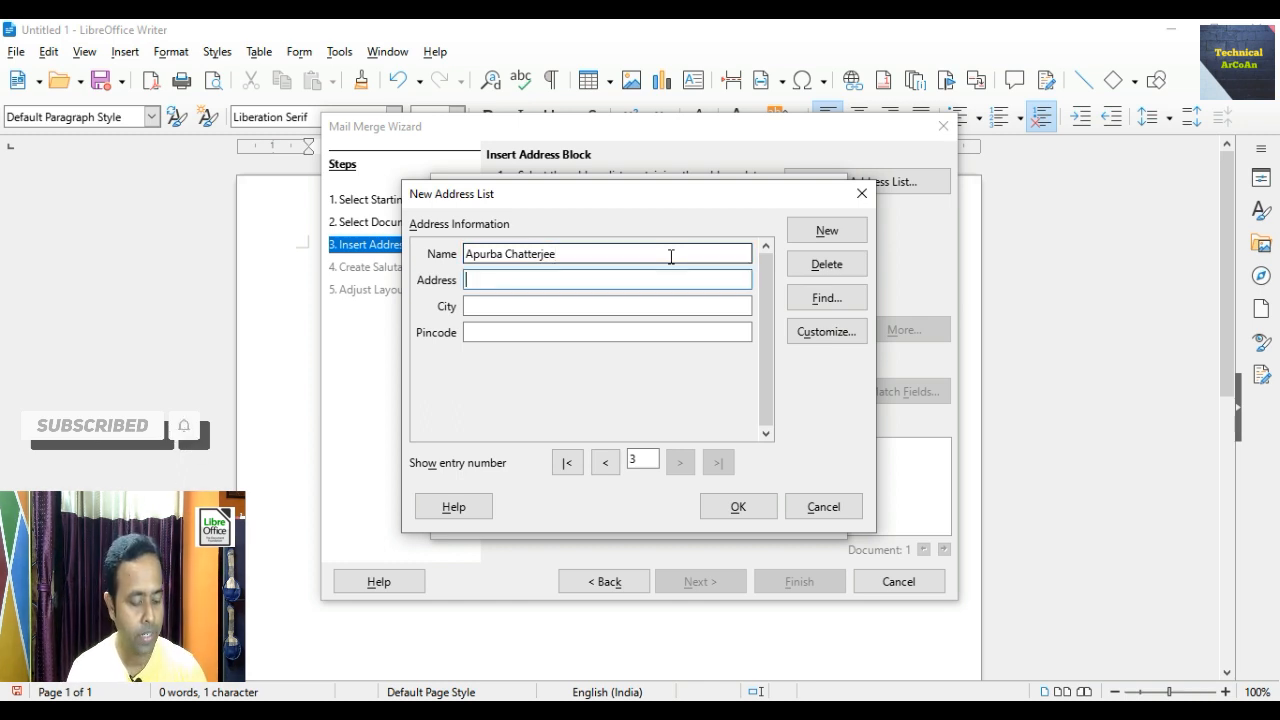
{"action": "type", "text": "Asa"}
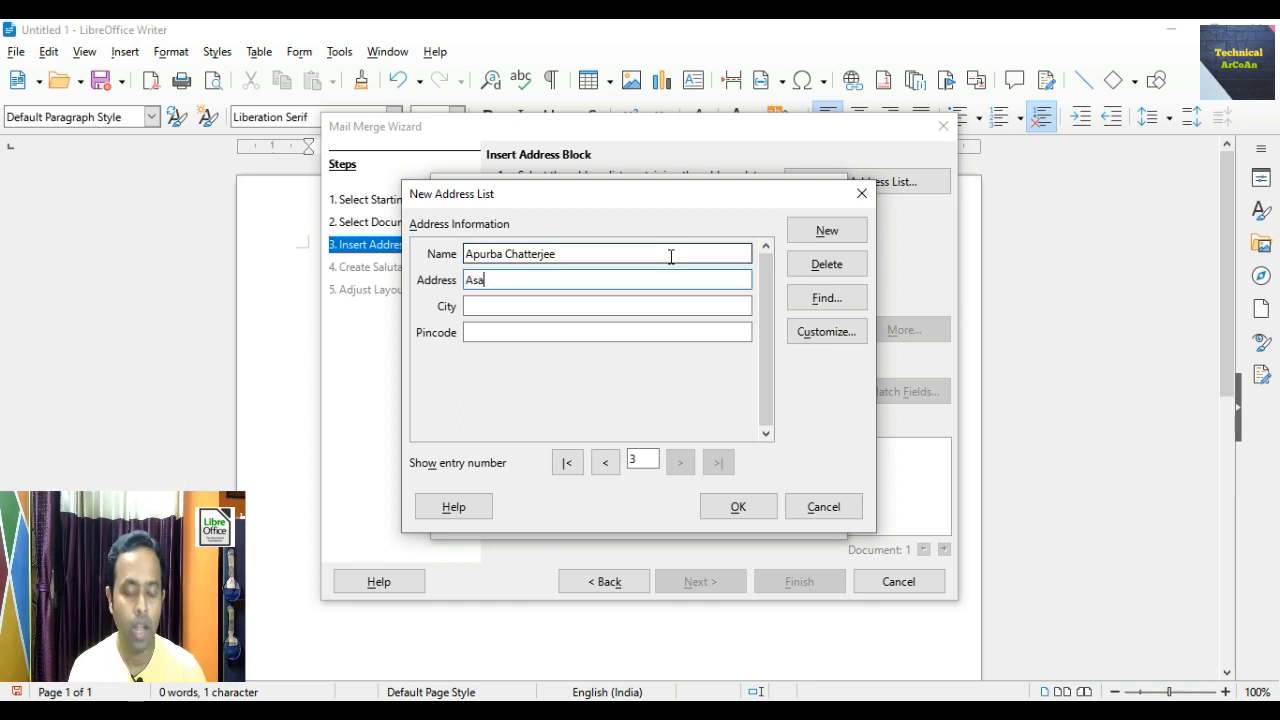
{"action": "type", "text": "nsol"}
{"action": "key", "text": "Tab"}
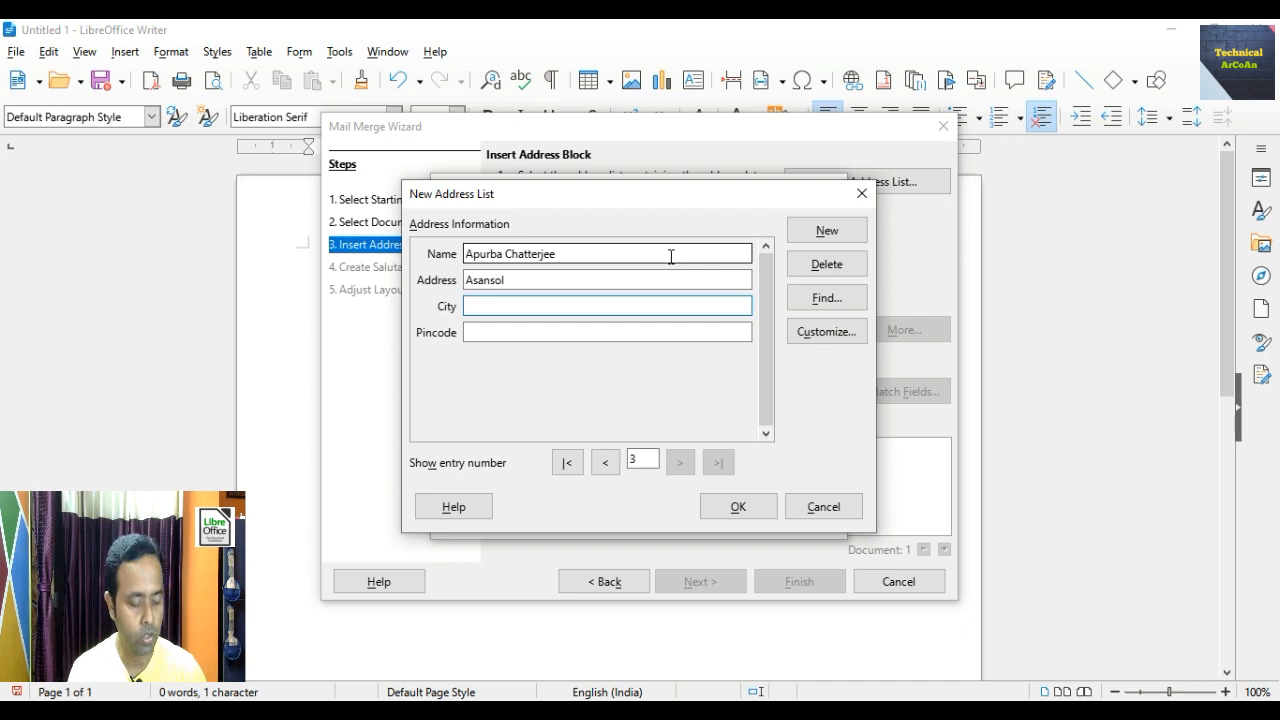
{"action": "type", "text": "Asnasol"}
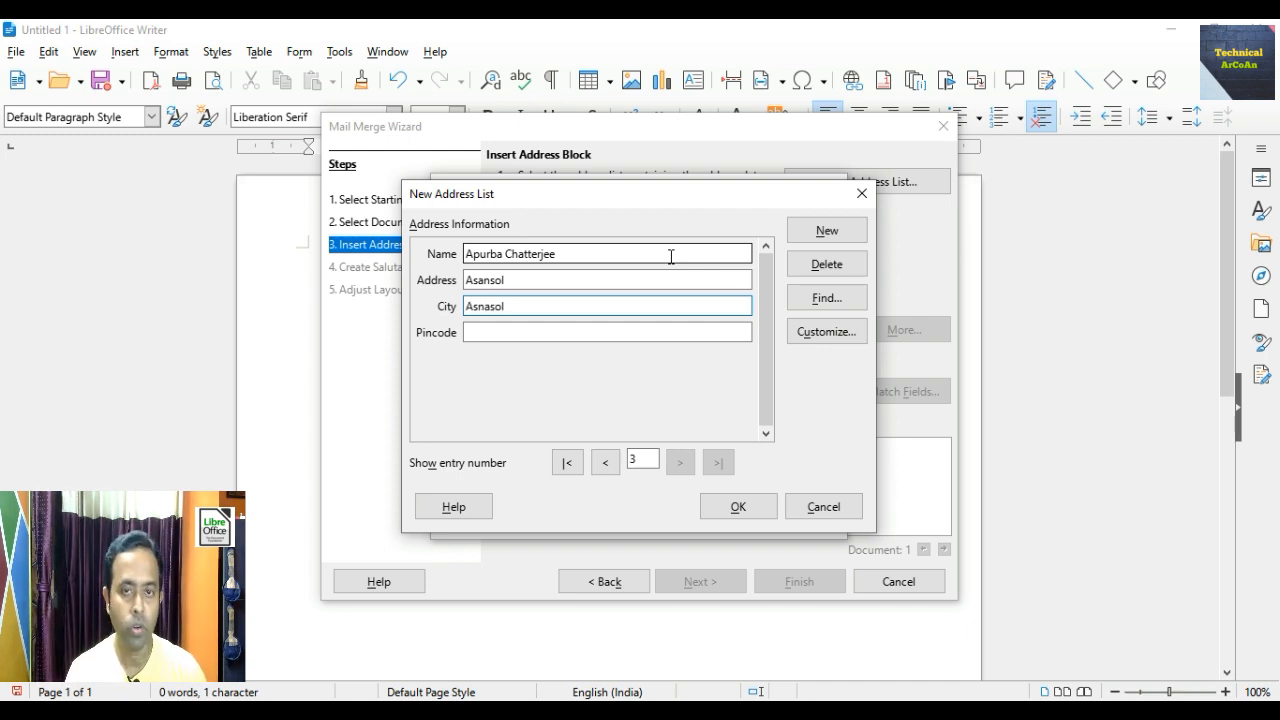
{"action": "key", "text": "Tab"}
{"action": "type", "text": "487"}
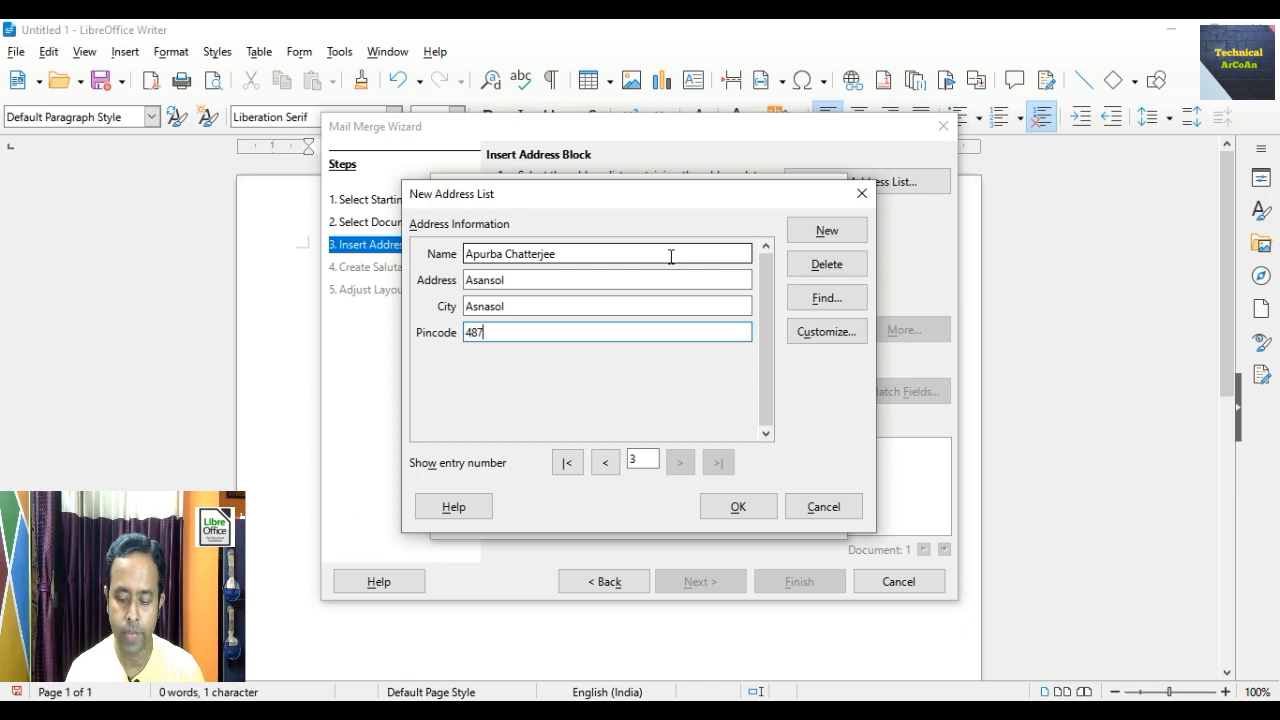
{"action": "type", "text": "951"}
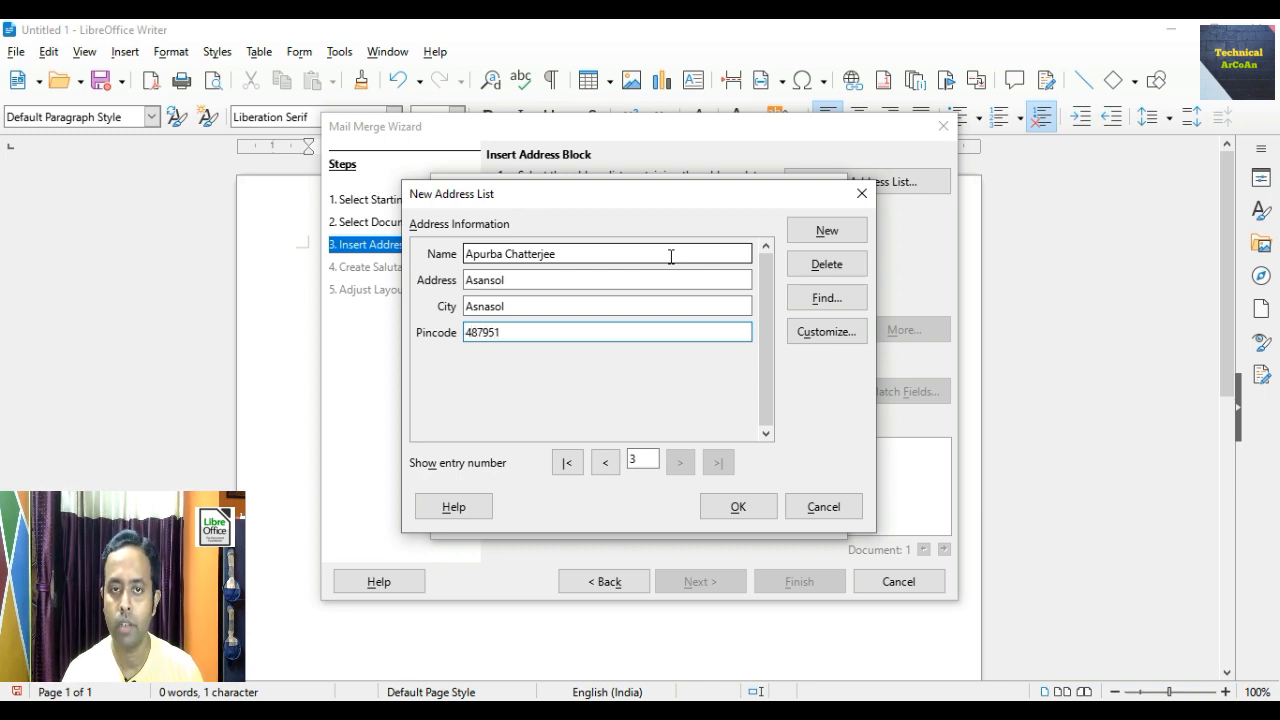
- Add a fourth entry with that recipient's name, address, city and pin code
{"action": "left_click", "coordinate": [827, 231]}
{"action": "left_click", "coordinate": [551, 257]}
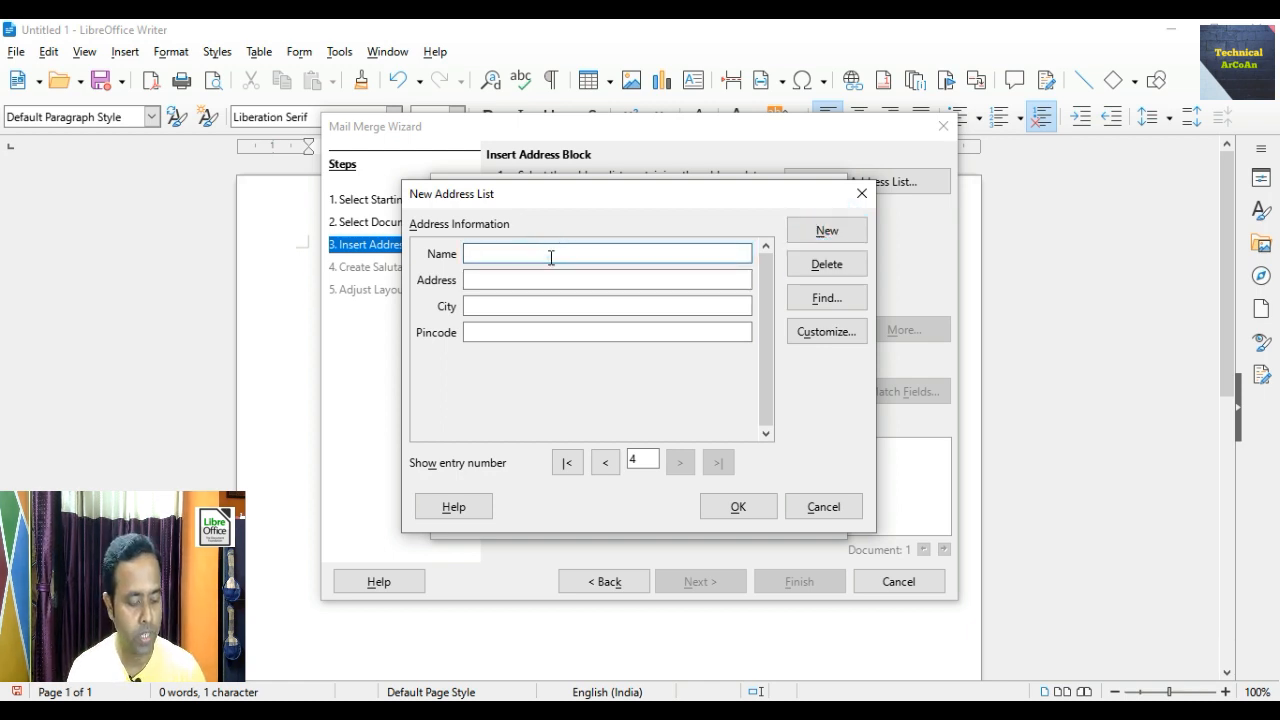
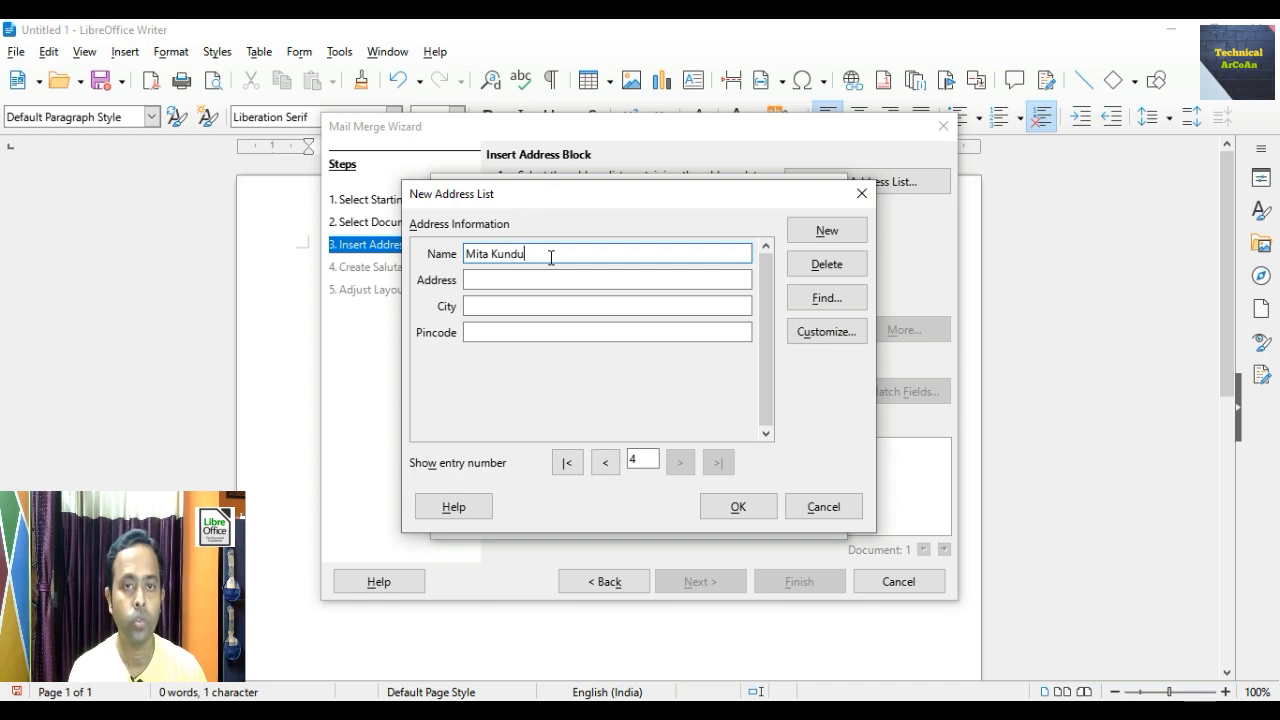
{"action": "key", "text": "Tab"}
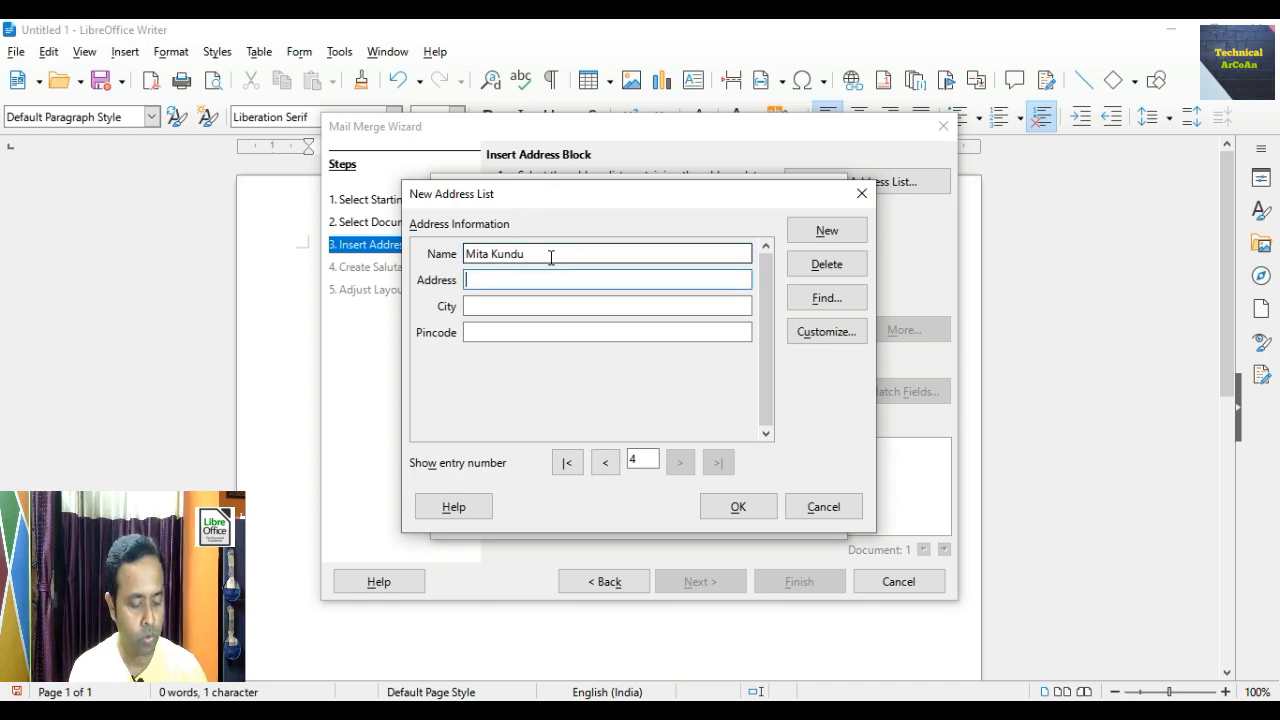
{"action": "type", "text": "Dum Dum"}
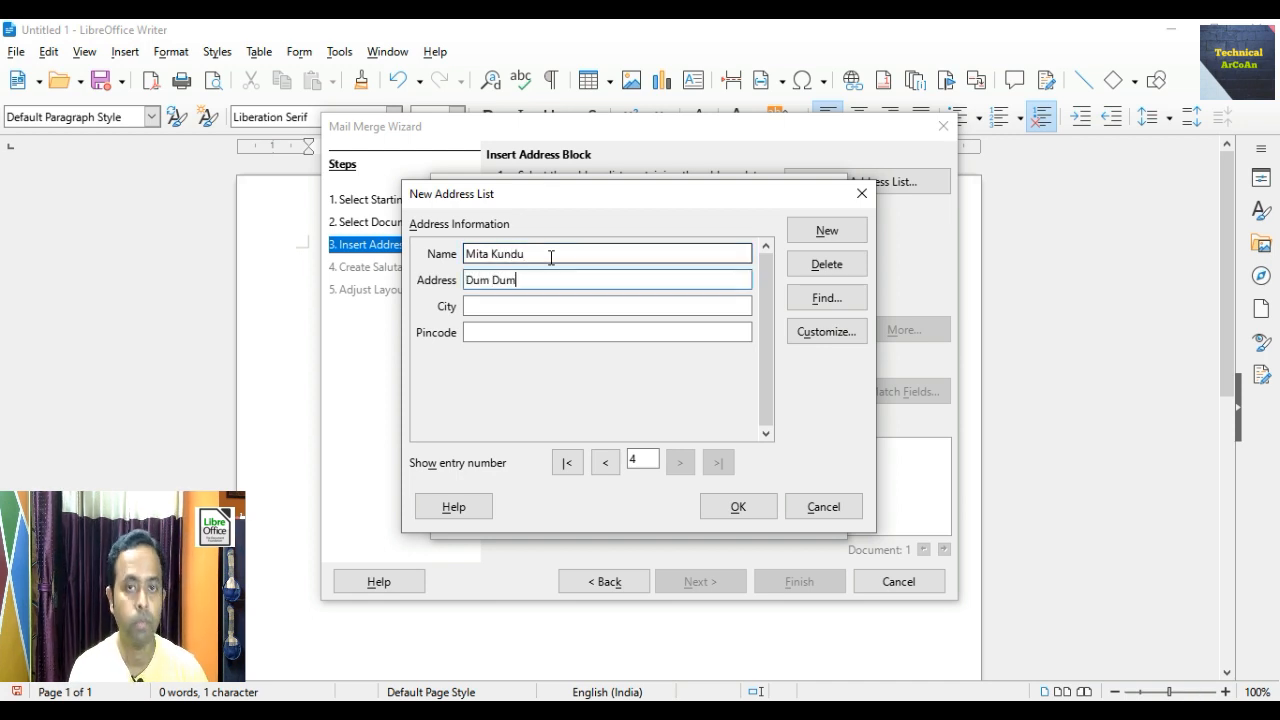
{"action": "key", "text": "Tab"}
{"action": "type", "text": "Kolkata"}
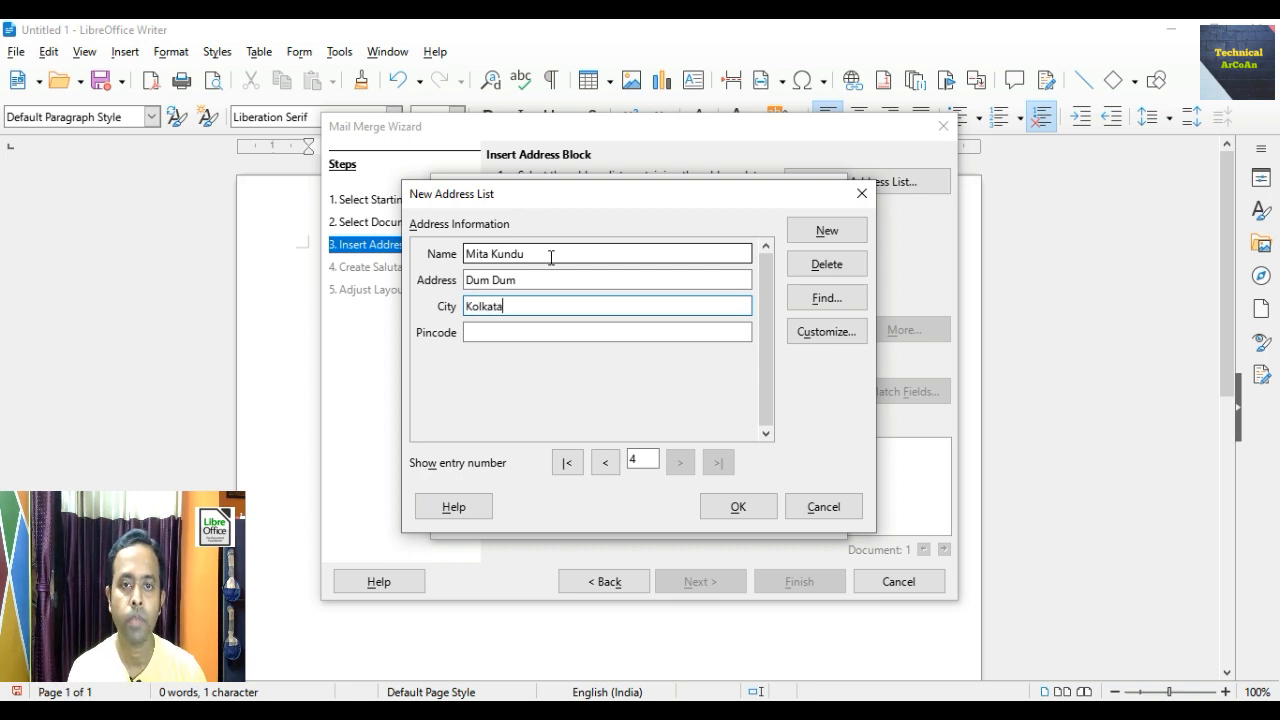
{"action": "key", "text": "Tab"}
{"action": "type", "text": "7"}
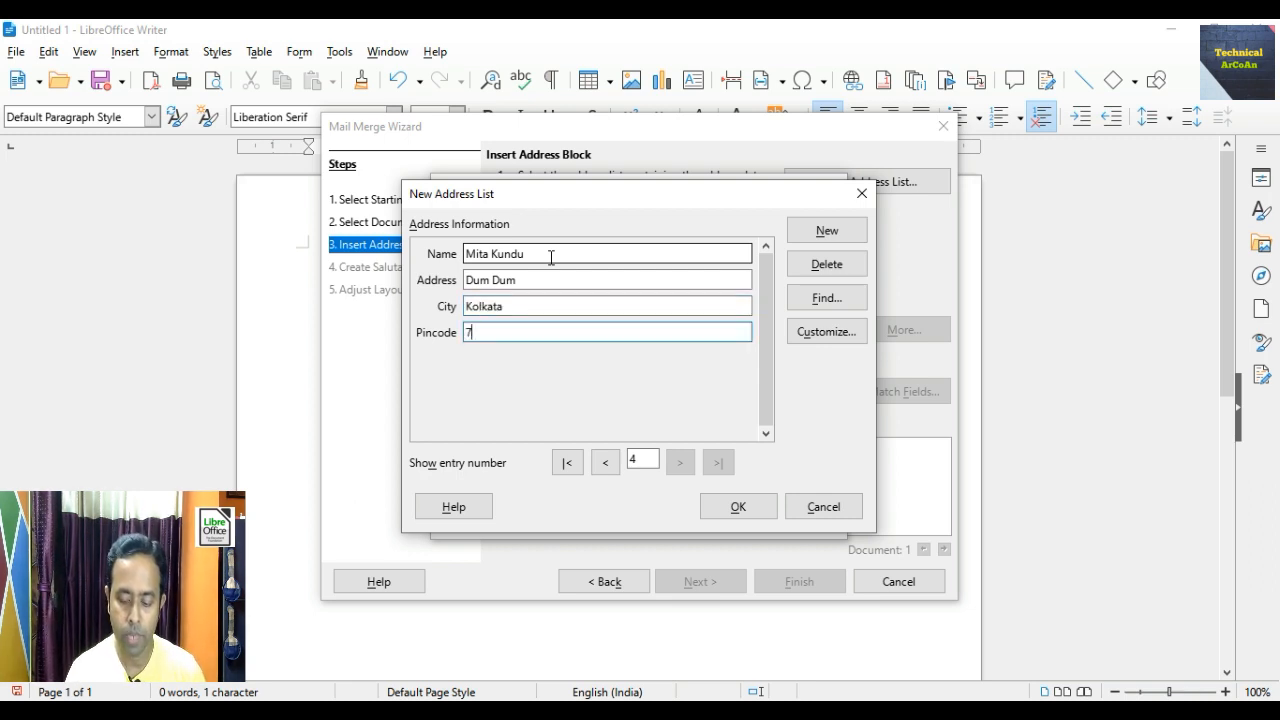
{"action": "type", "text": "00004"}
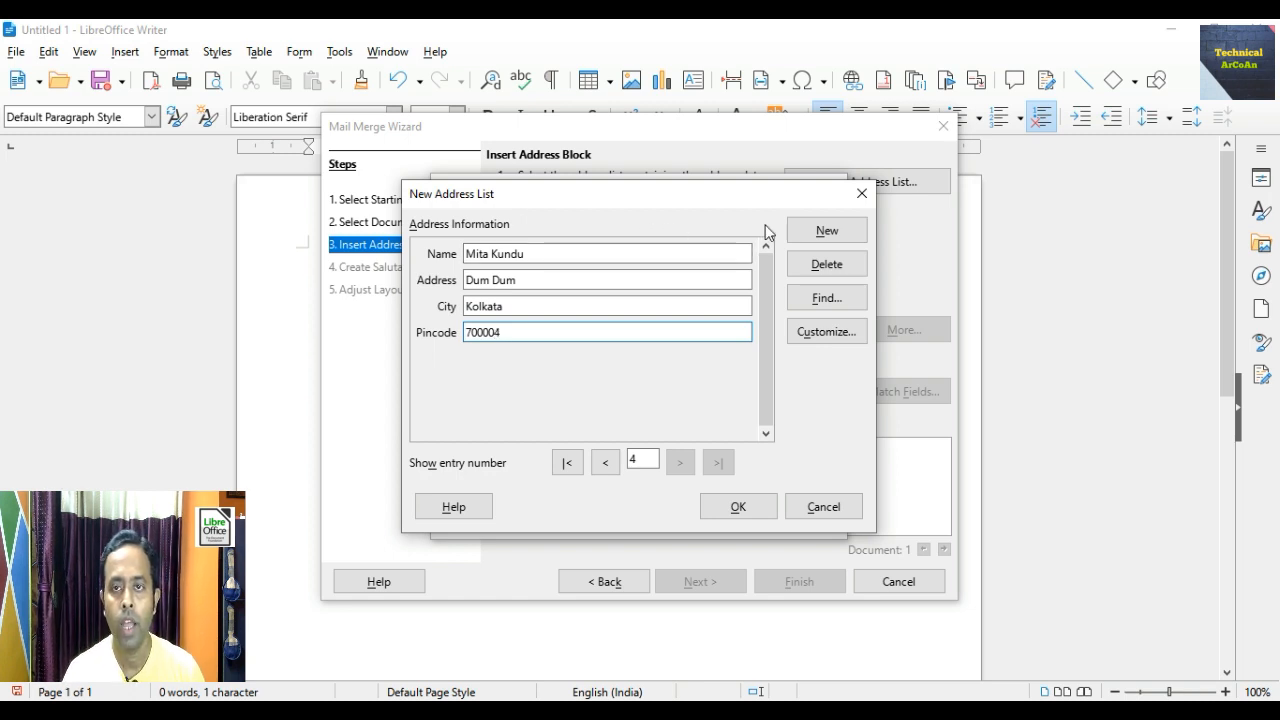
- Add a fifth recipient's name, address, city and pin code, then confirm the list
{"action": "left_click", "coordinate": [824, 230]}
{"action": "left_click", "coordinate": [612, 253]}
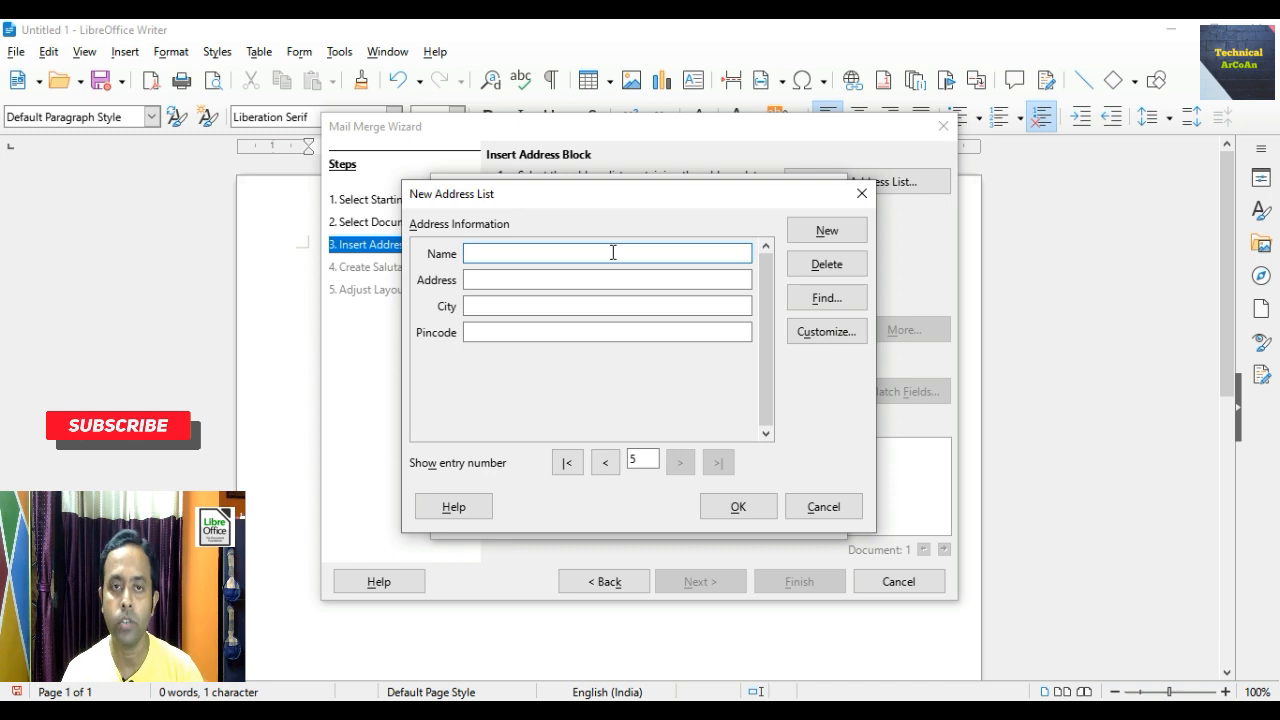
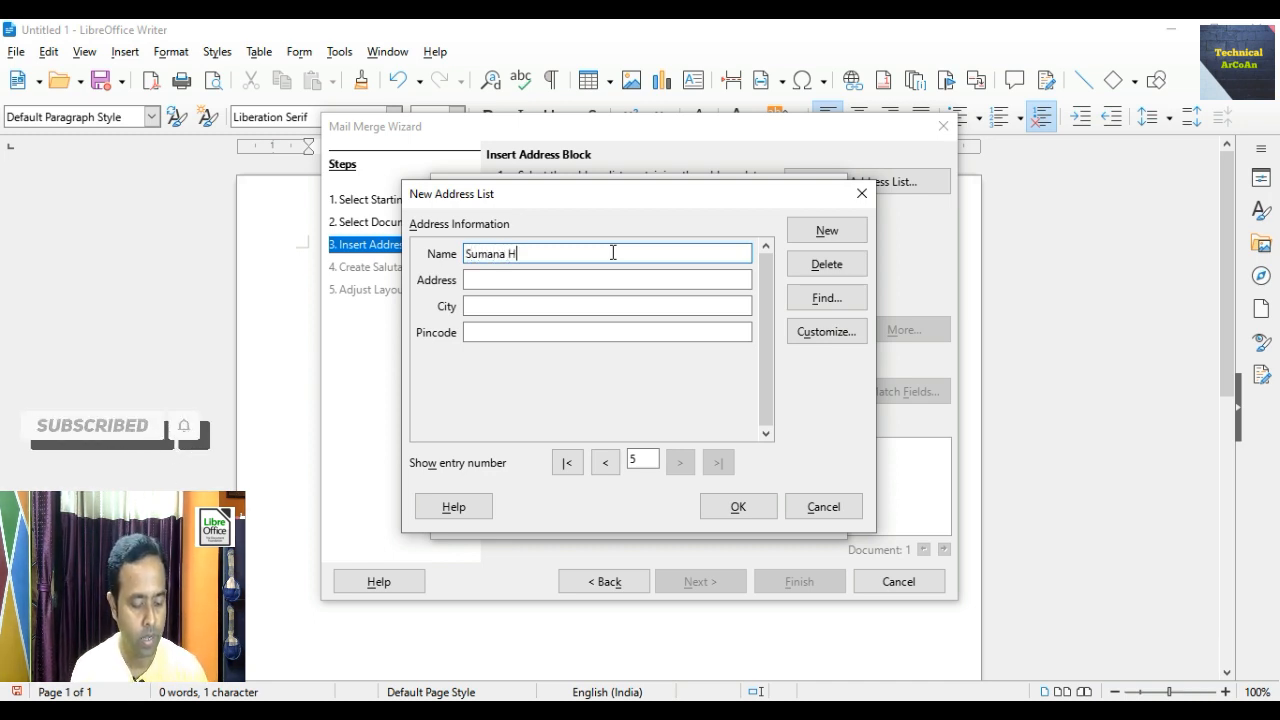
{"action": "key", "text": "Tab"}
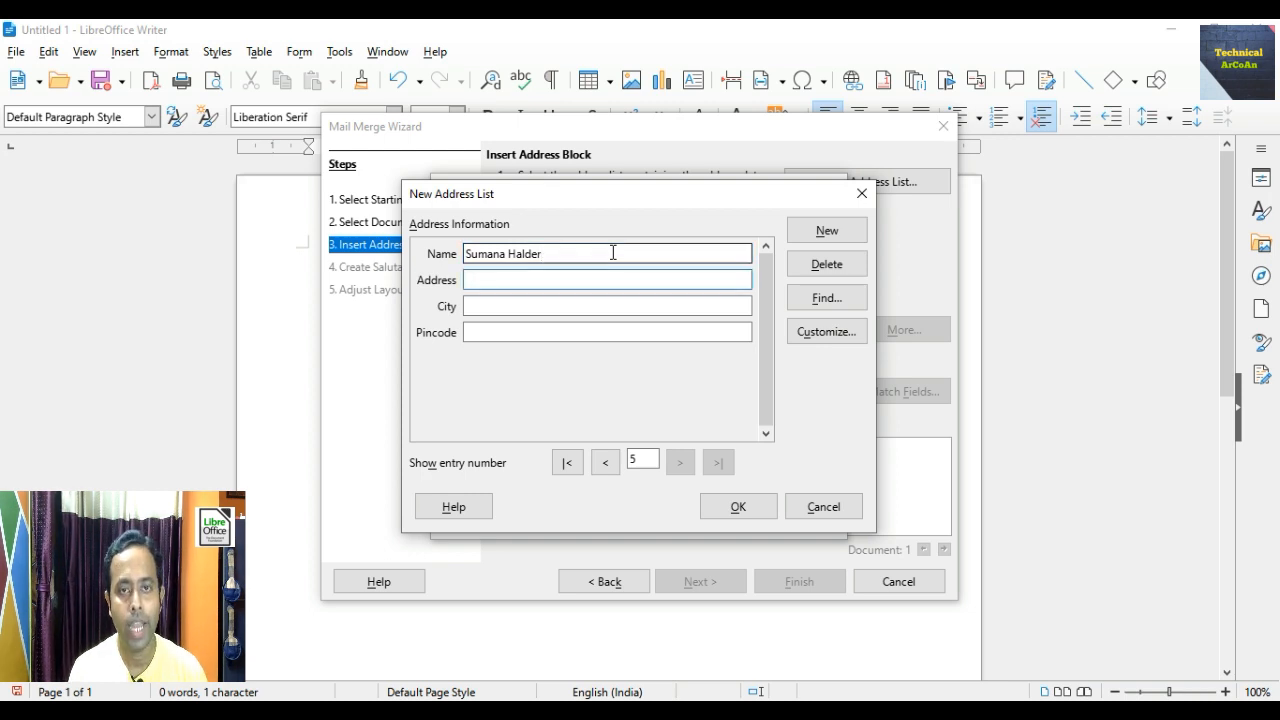
{"action": "type", "text": "Tolly"}
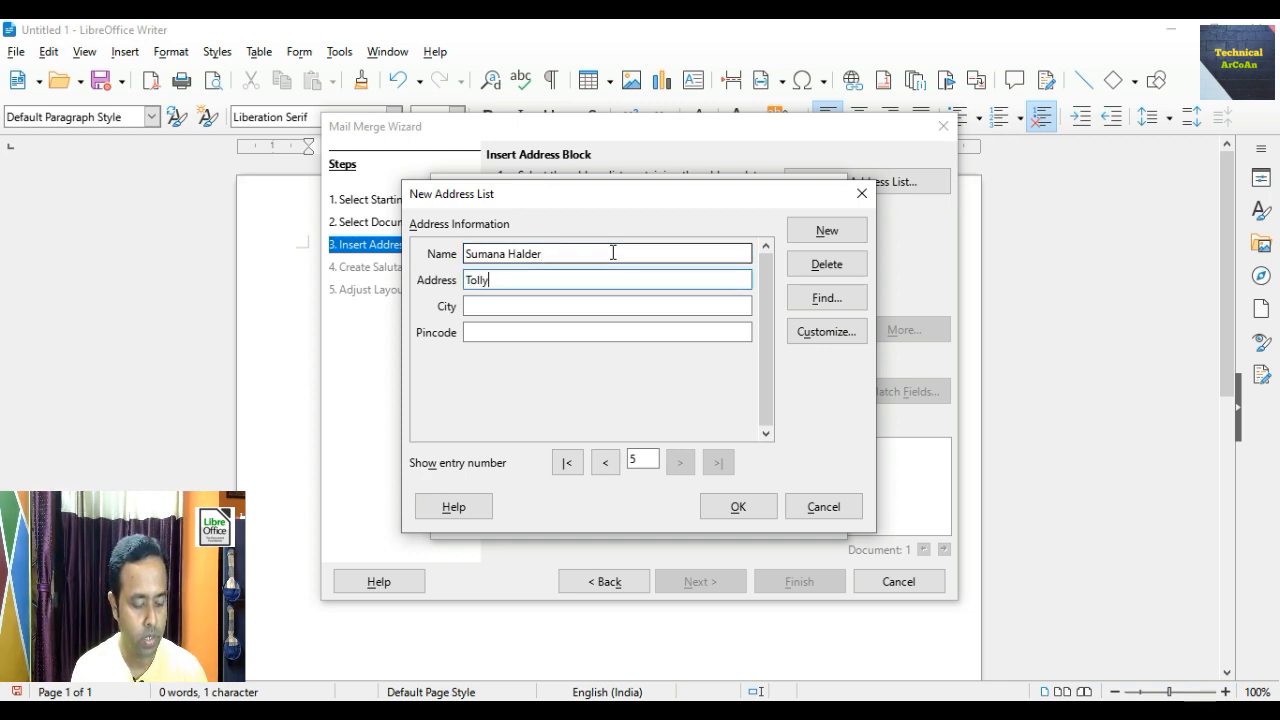
{"action": "type", "text": "gunge"}
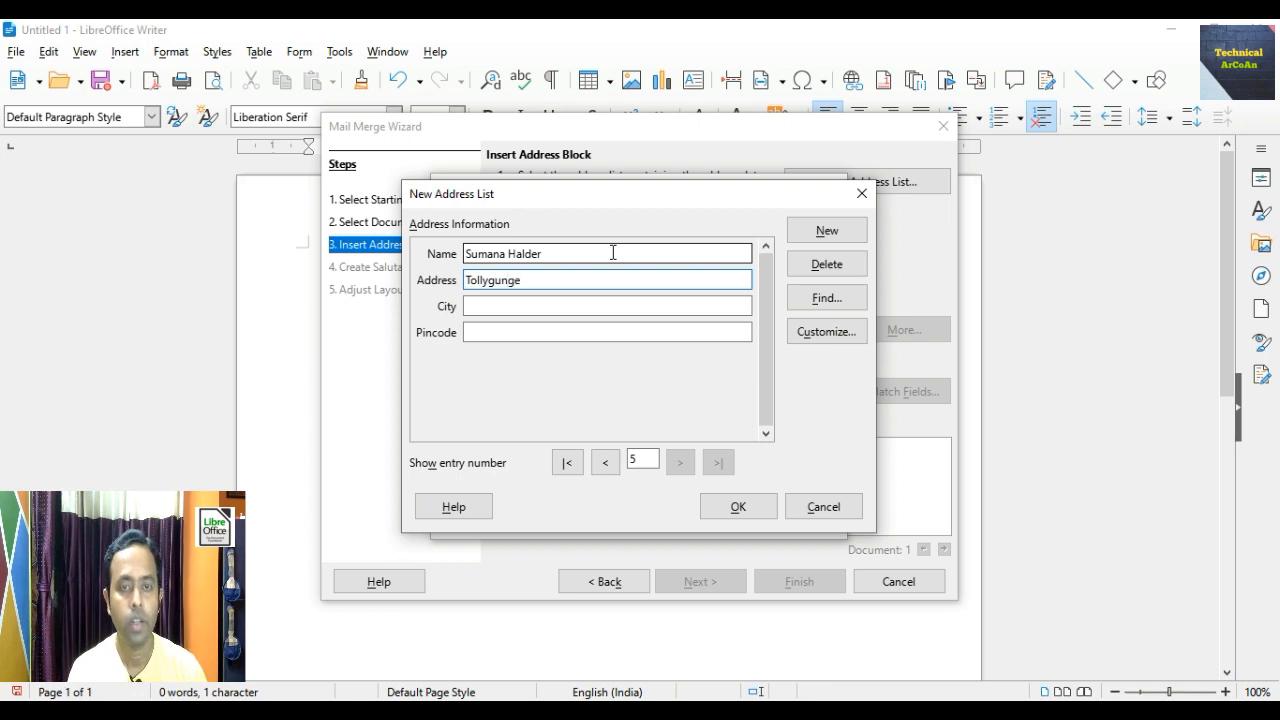
{"action": "key", "text": "Tab"}
{"action": "type", "text": "Kolkata"}
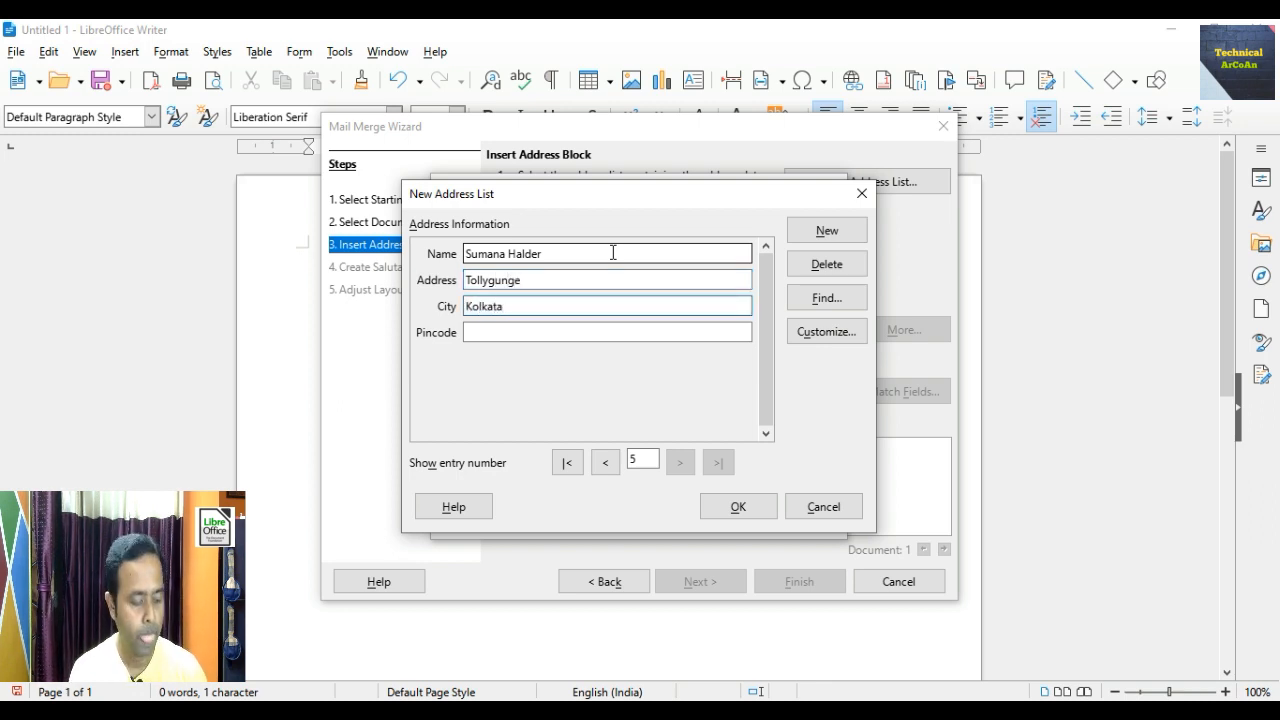
{"action": "key", "text": "Tab"}
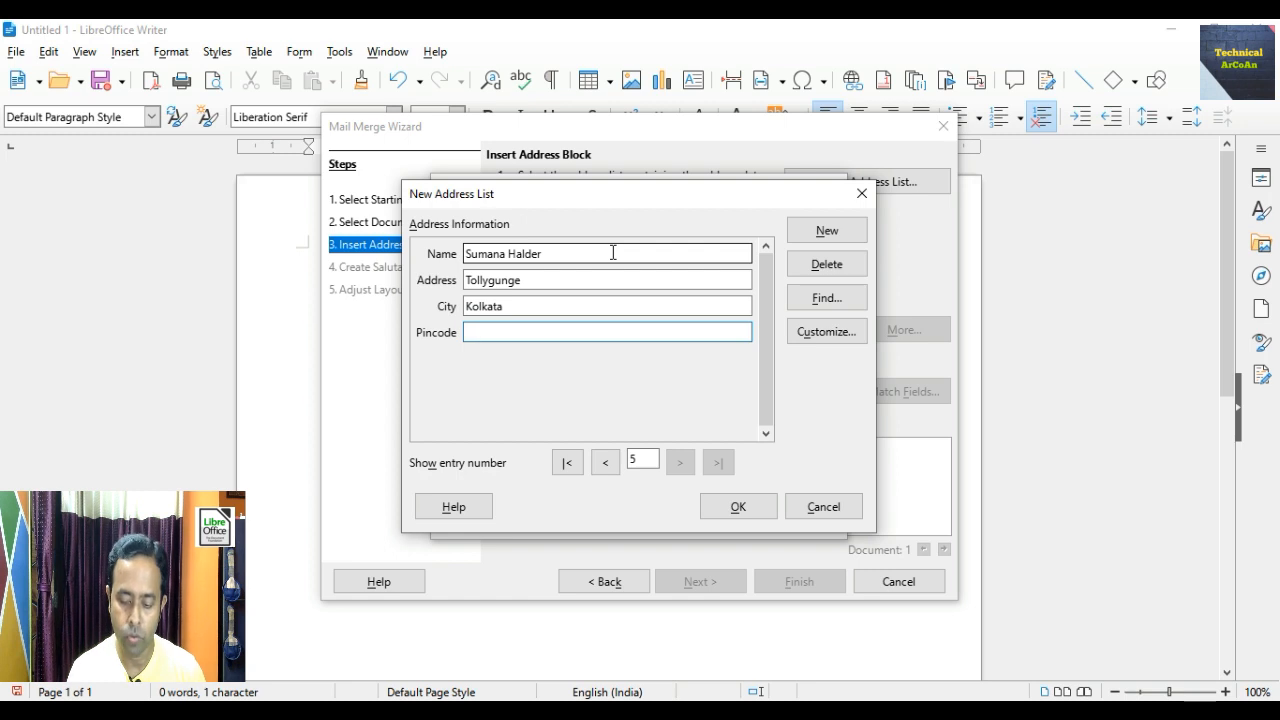
{"action": "type", "text": "700"}
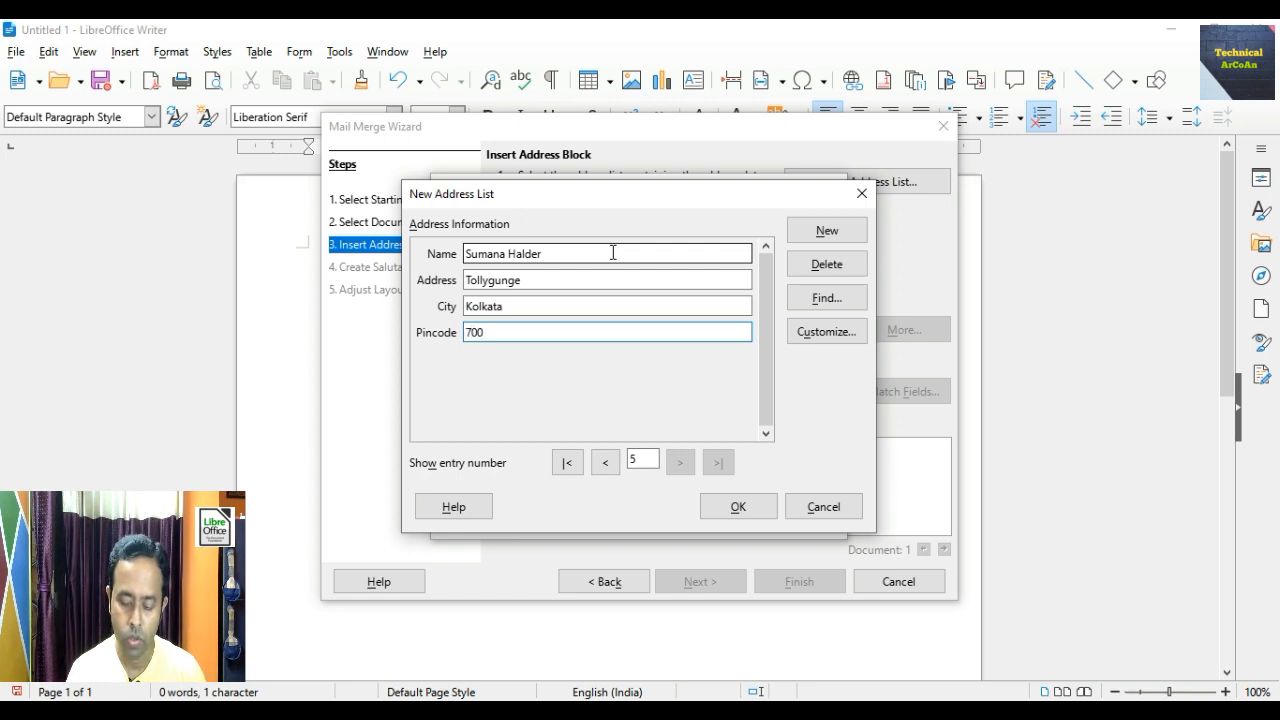
{"action": "type", "text": "071"}
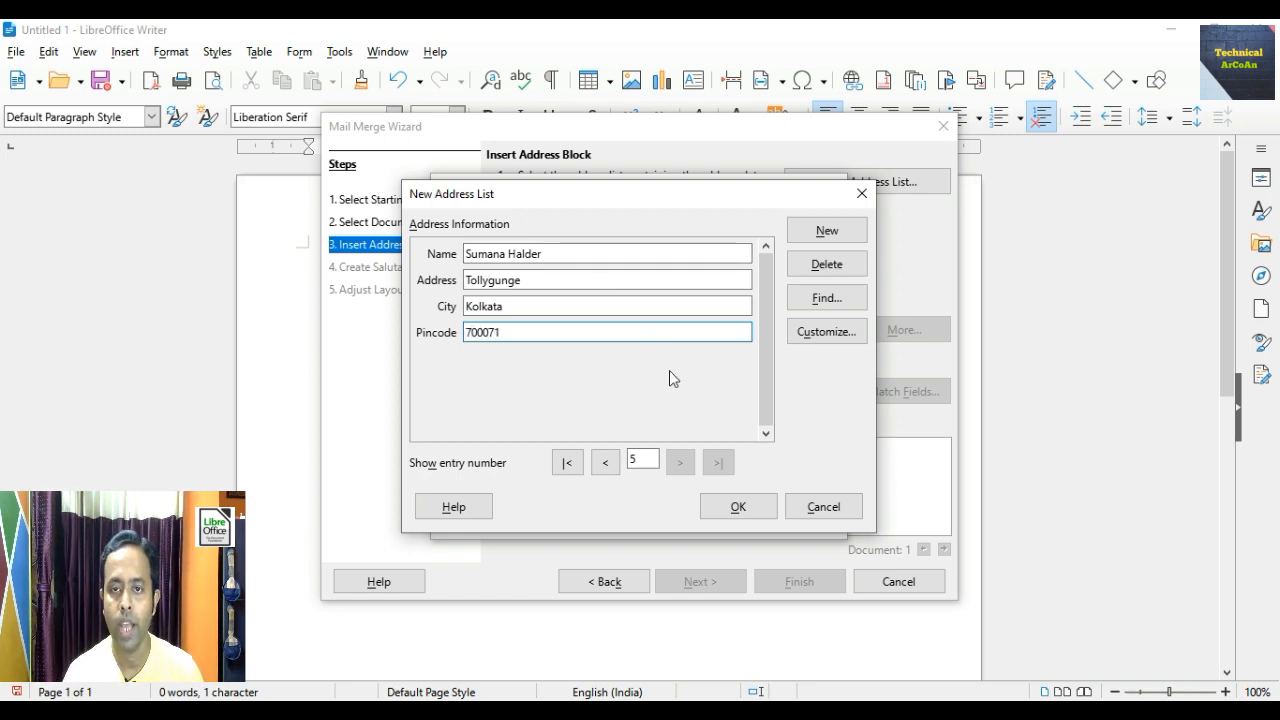
{"action": "left_click", "coordinate": [726, 518]}
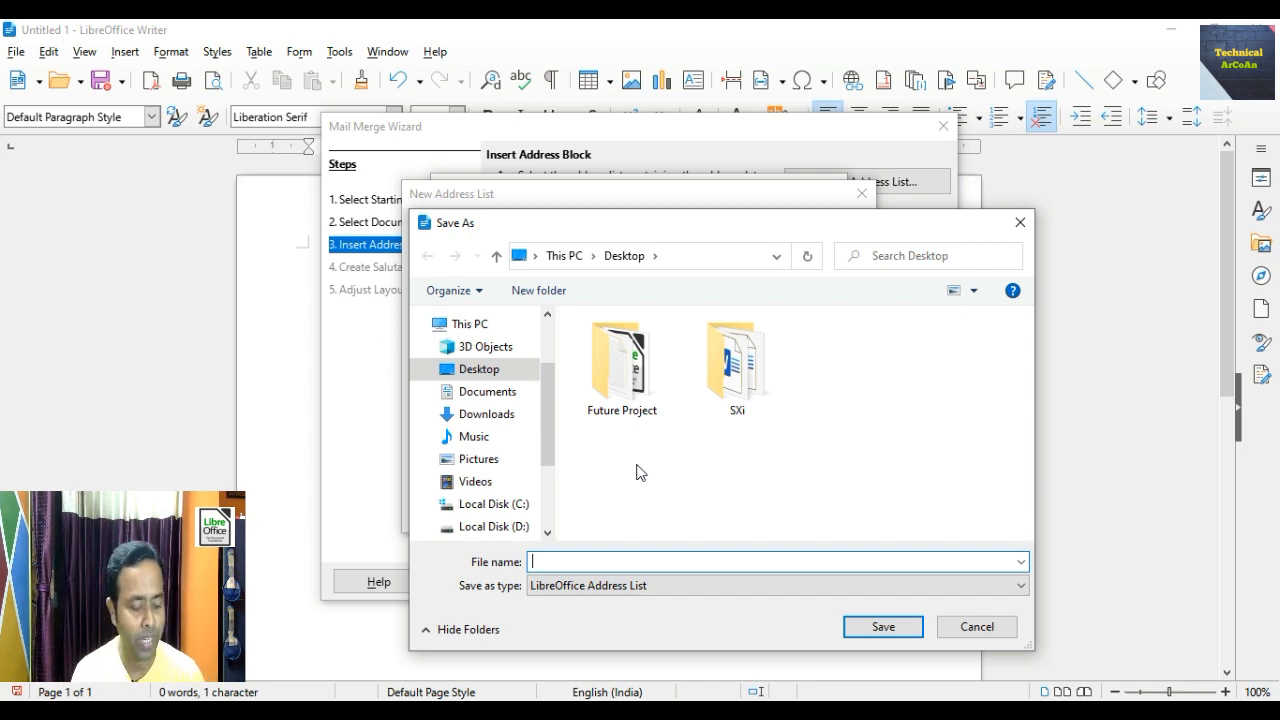
- Save the recipient list under the file name 'address_lists'
{"action": "type", "text": "addre"}
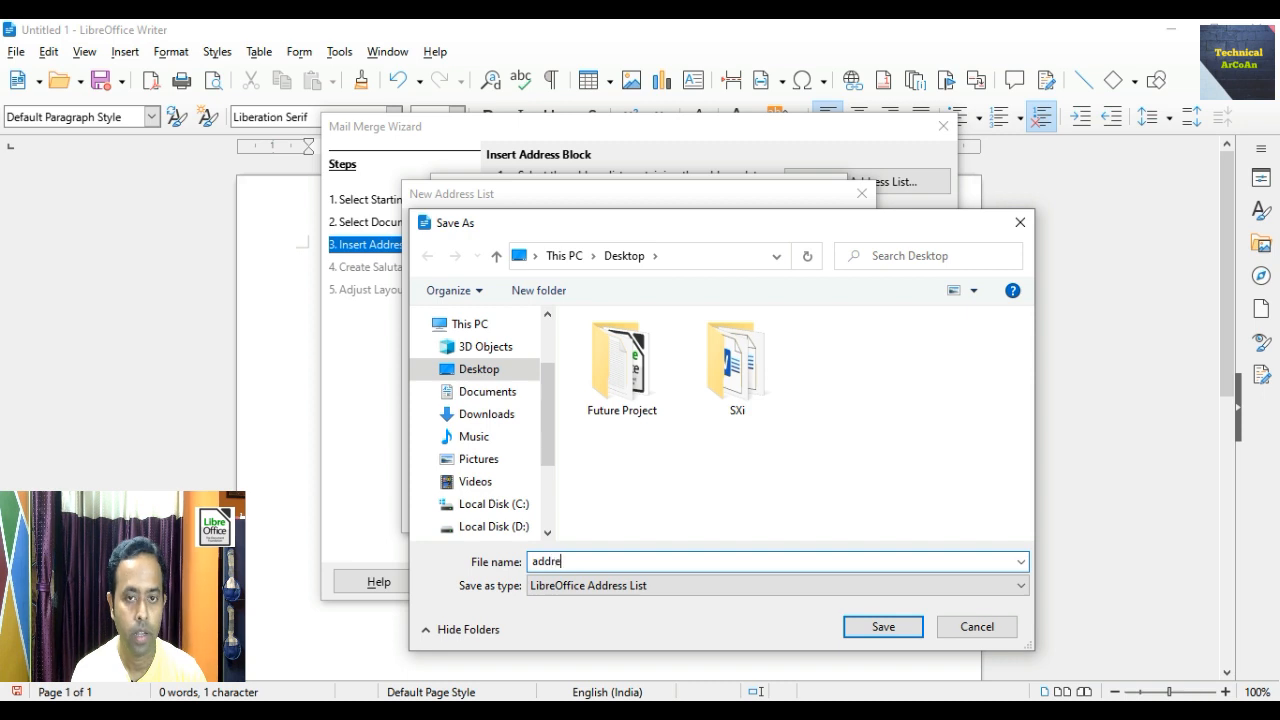
{"action": "type", "text": "ss_"}
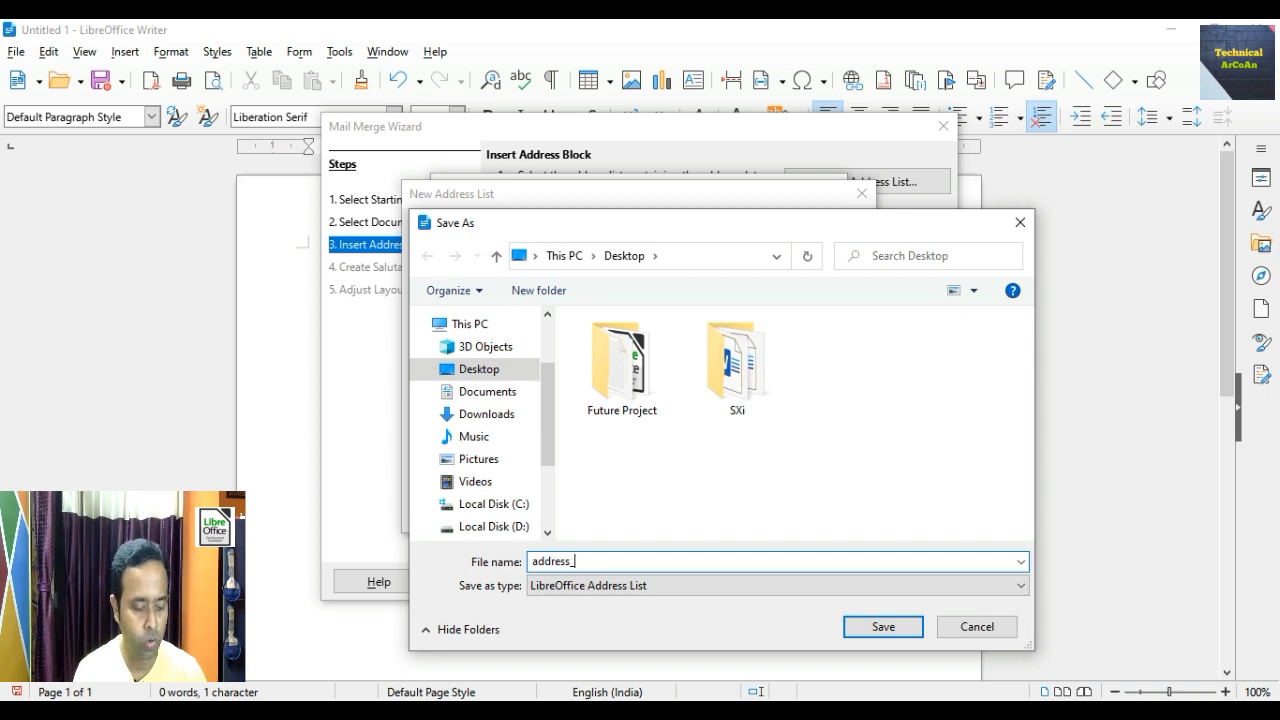
{"action": "type", "text": "li"}
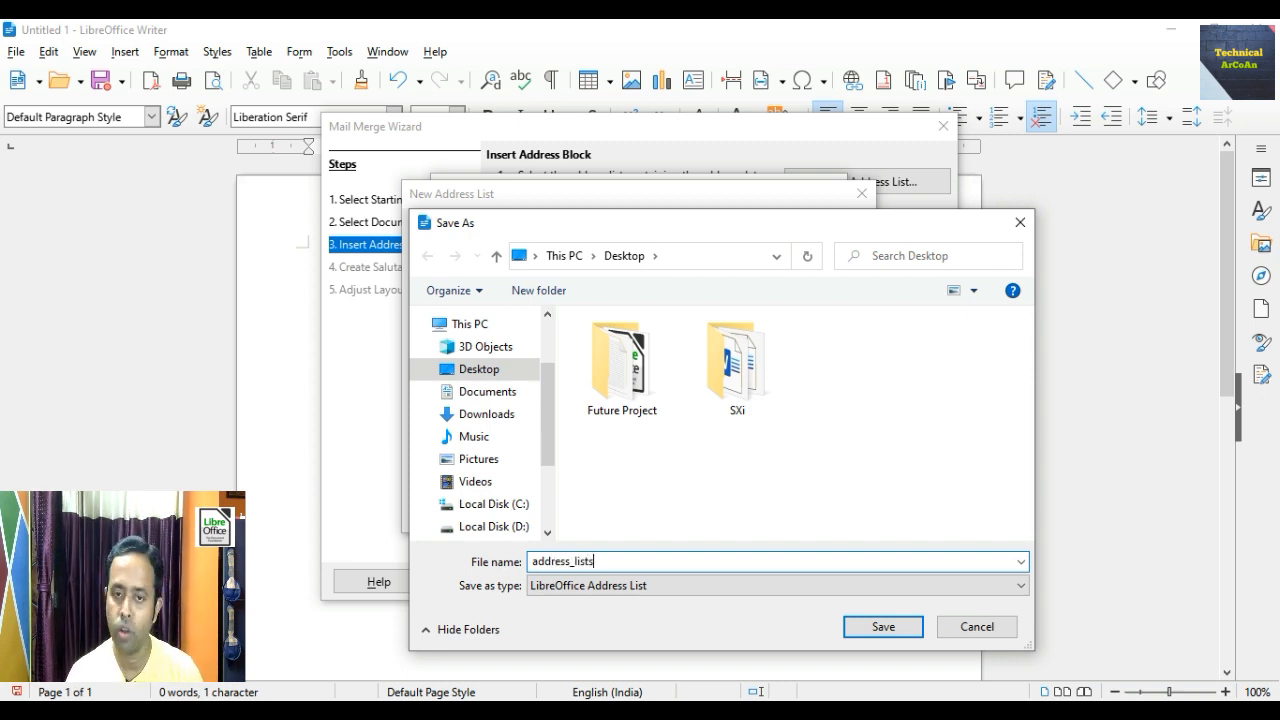
{"action": "type", "text": "sts"}
{"action": "left_click", "coordinate": [880, 632]}
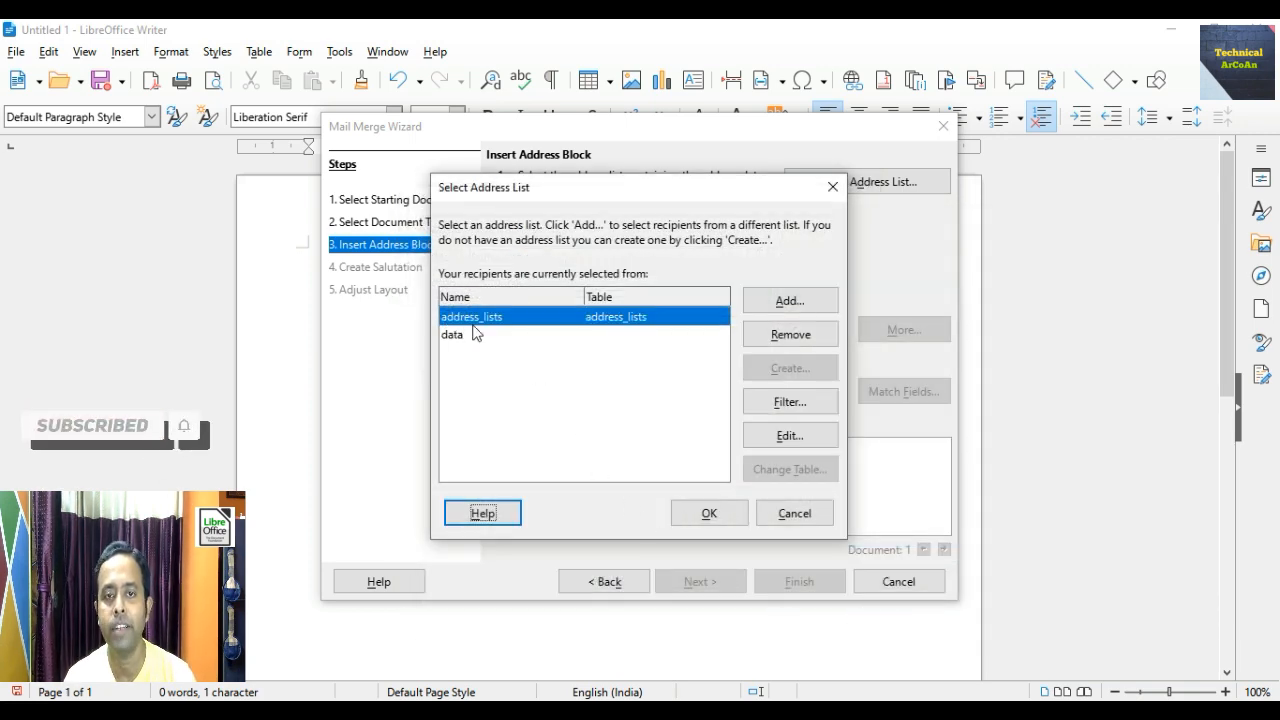
- Confirm address_lists as the recipient source and advance the wizard to Create Salutation
{"action": "left_click", "coordinate": [709, 513]}
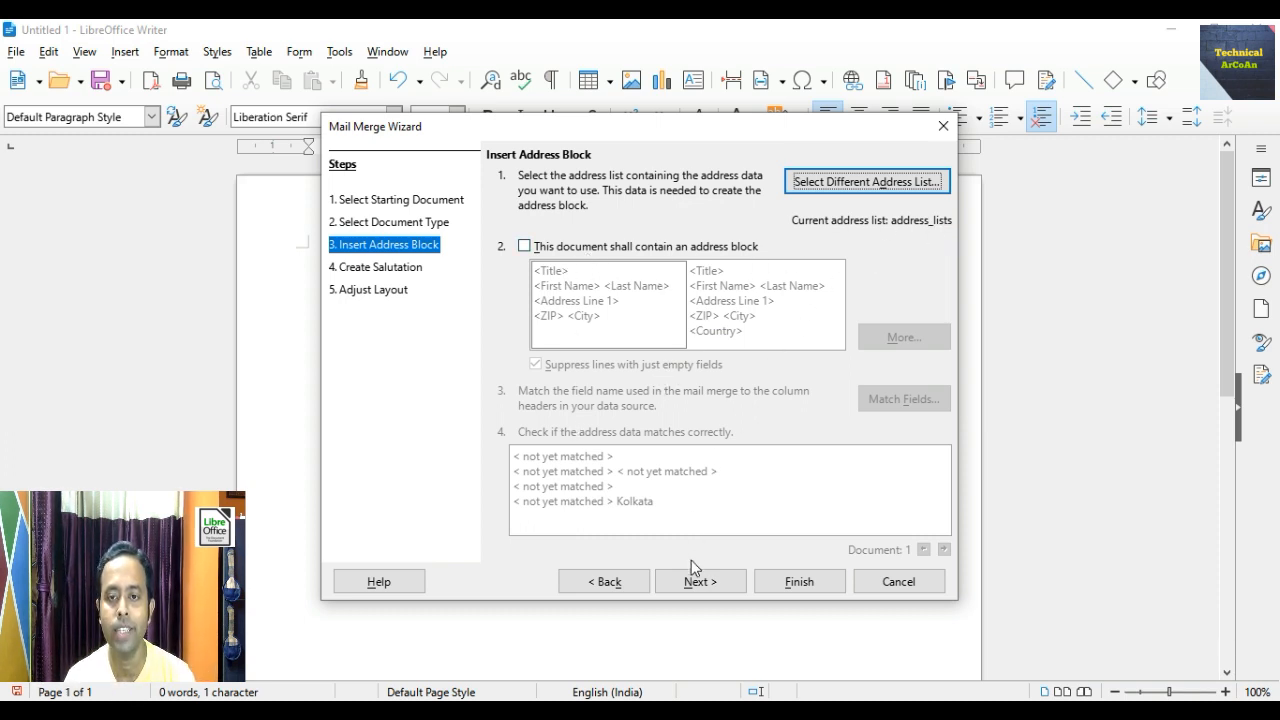
{"action": "left_click", "coordinate": [700, 585]}
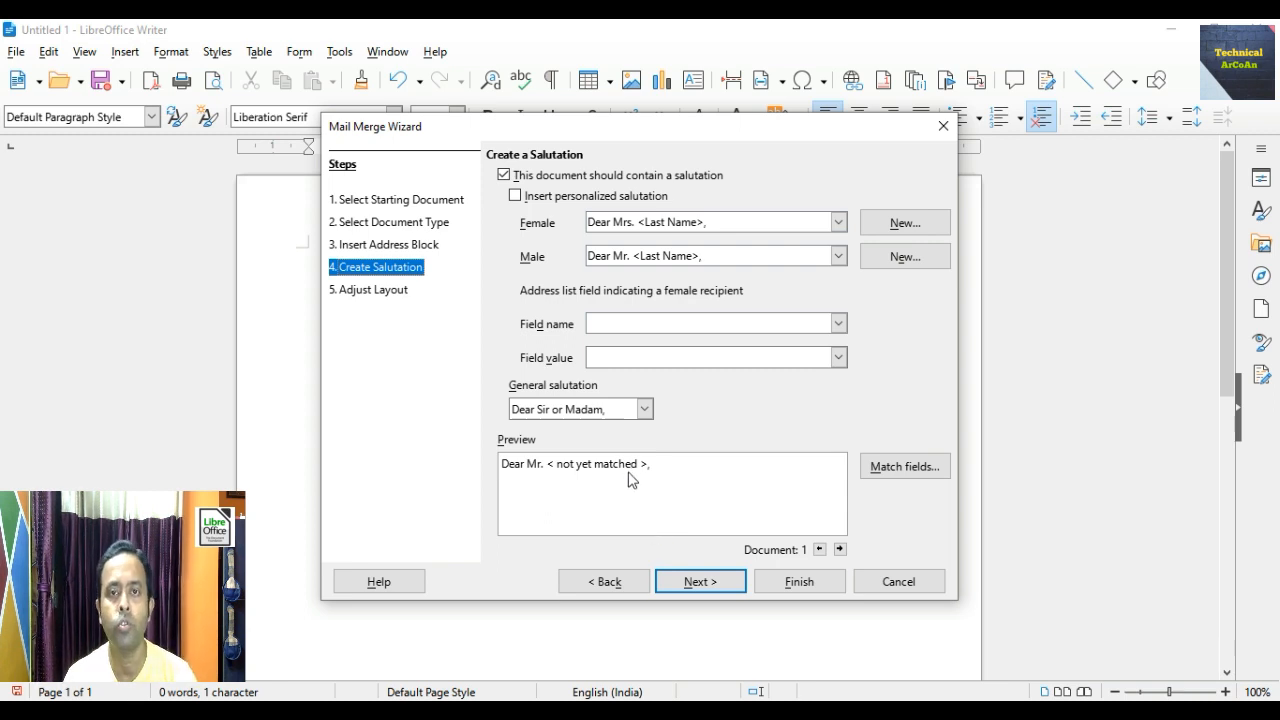
- Use the general 'Dear Sir or Madam' salutation, move it up five positions, and finish the wizard
{"action": "left_click", "coordinate": [515, 195]}
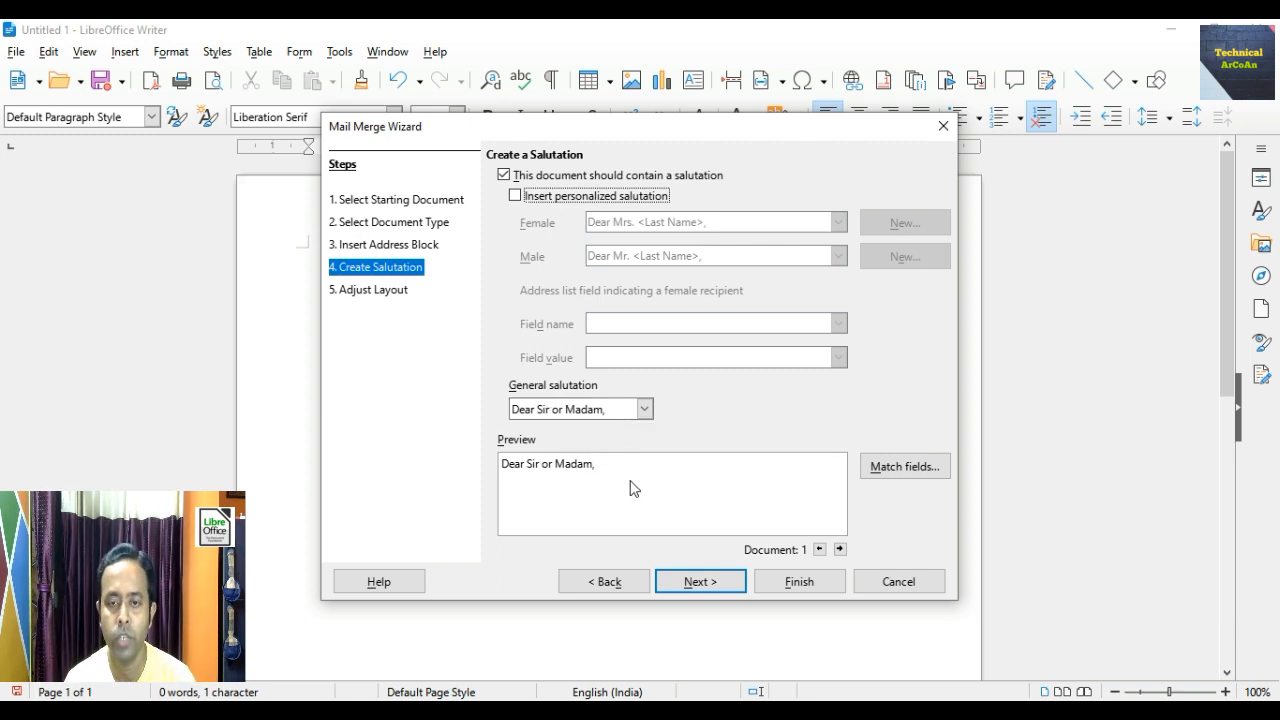
{"action": "left_click", "coordinate": [697, 585]}
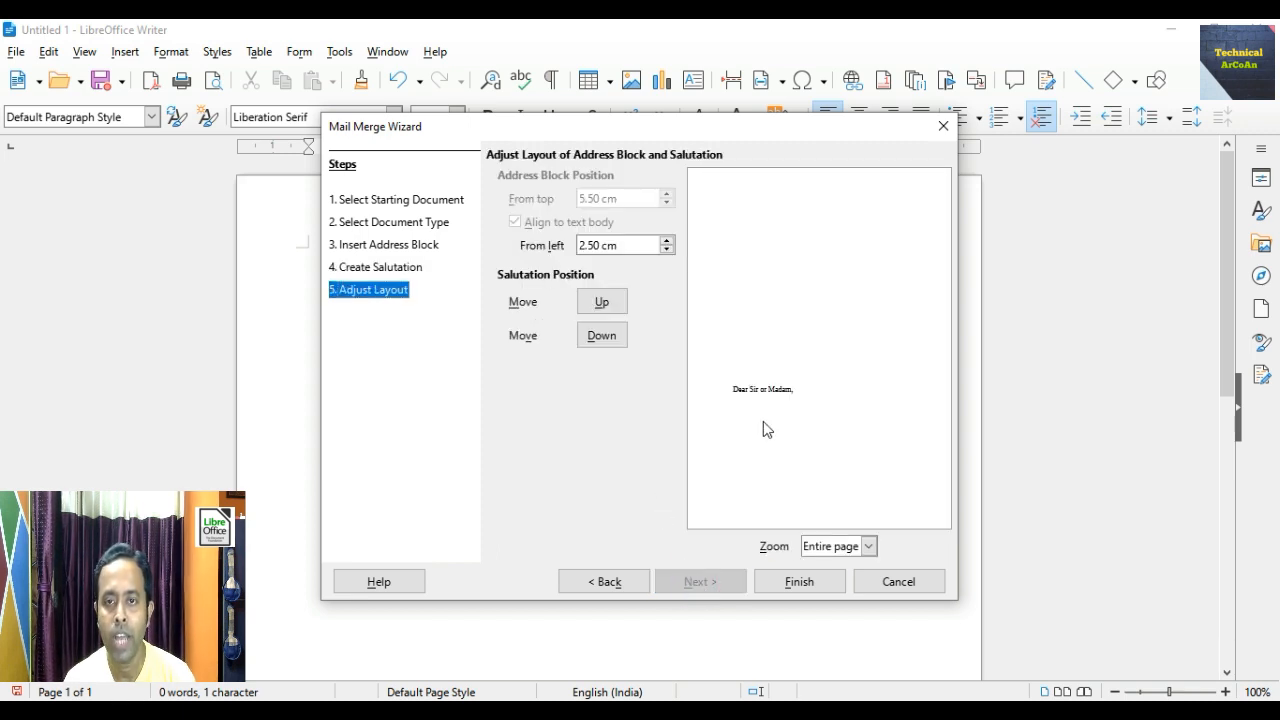
{"action": "left_click", "coordinate": [602, 302]}
{"action": "left_click", "coordinate": [602, 302]}
{"action": "left_click", "coordinate": [602, 302]}
{"action": "left_click", "coordinate": [602, 302]}
{"action": "left_click", "coordinate": [602, 302]}
{"action": "left_click", "coordinate": [602, 302]}
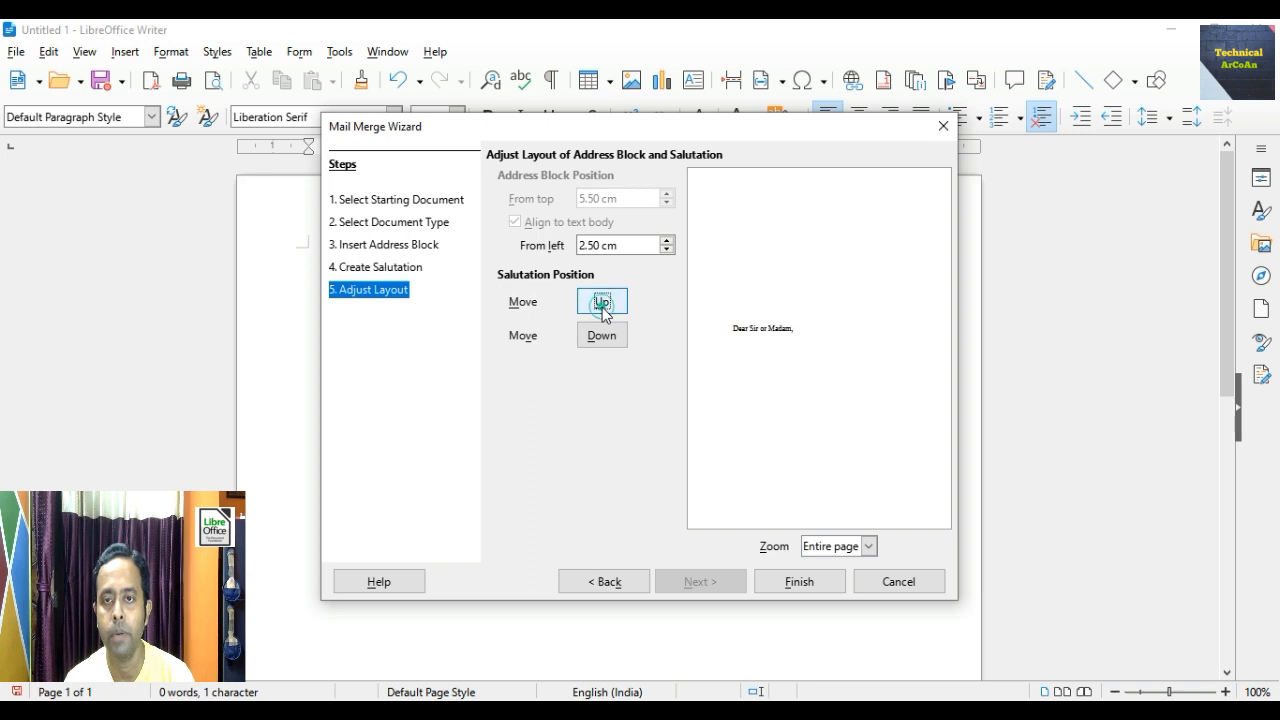
{"action": "left_click", "coordinate": [602, 302]}
{"action": "left_click", "coordinate": [602, 302]}
{"action": "left_click", "coordinate": [603, 305]}
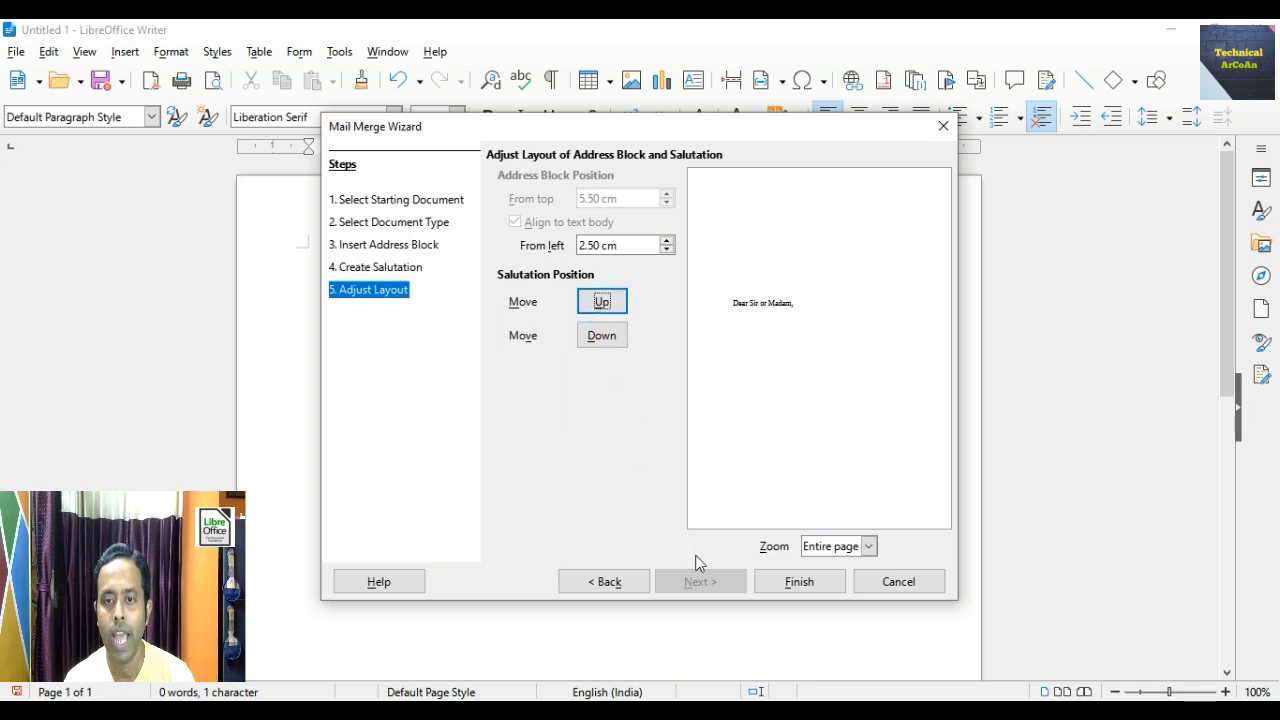
{"action": "left_click", "coordinate": [799, 582]}
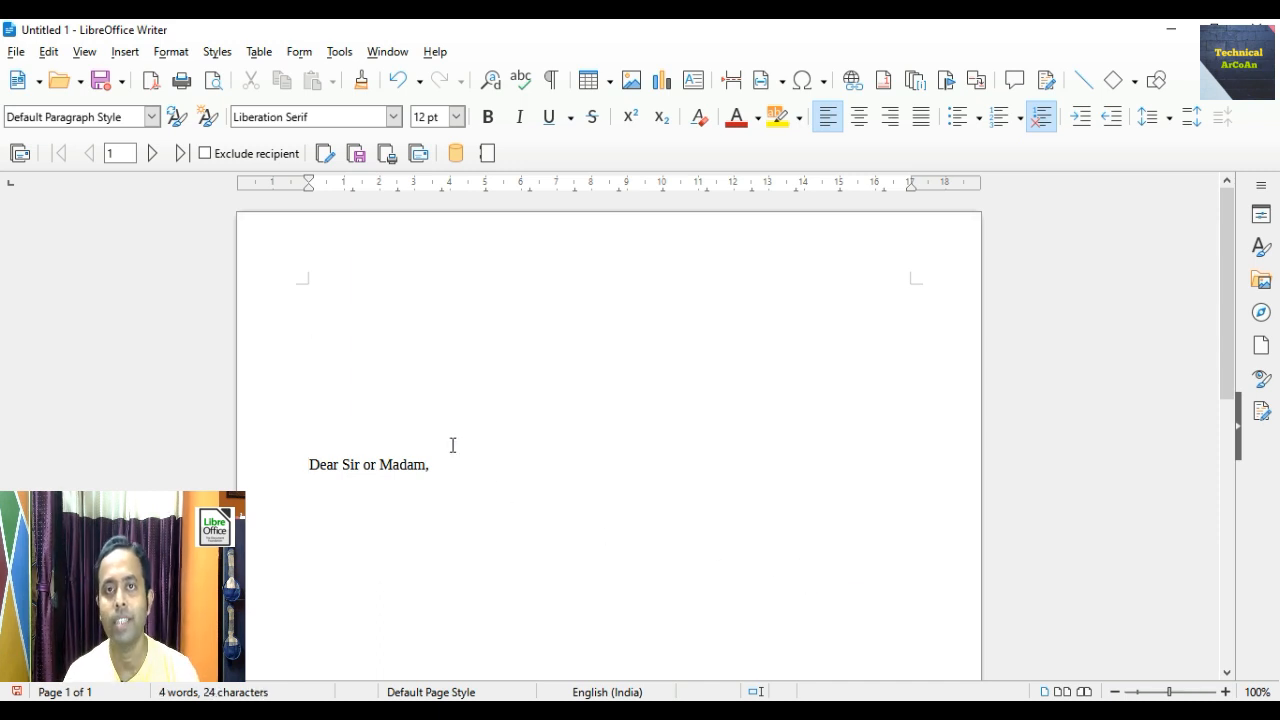
- Add a 'To' line, trim the greeting to 'Dear ,', and insert 'Date- 01.10.2023' above
{"action": "type", "text": "To"}
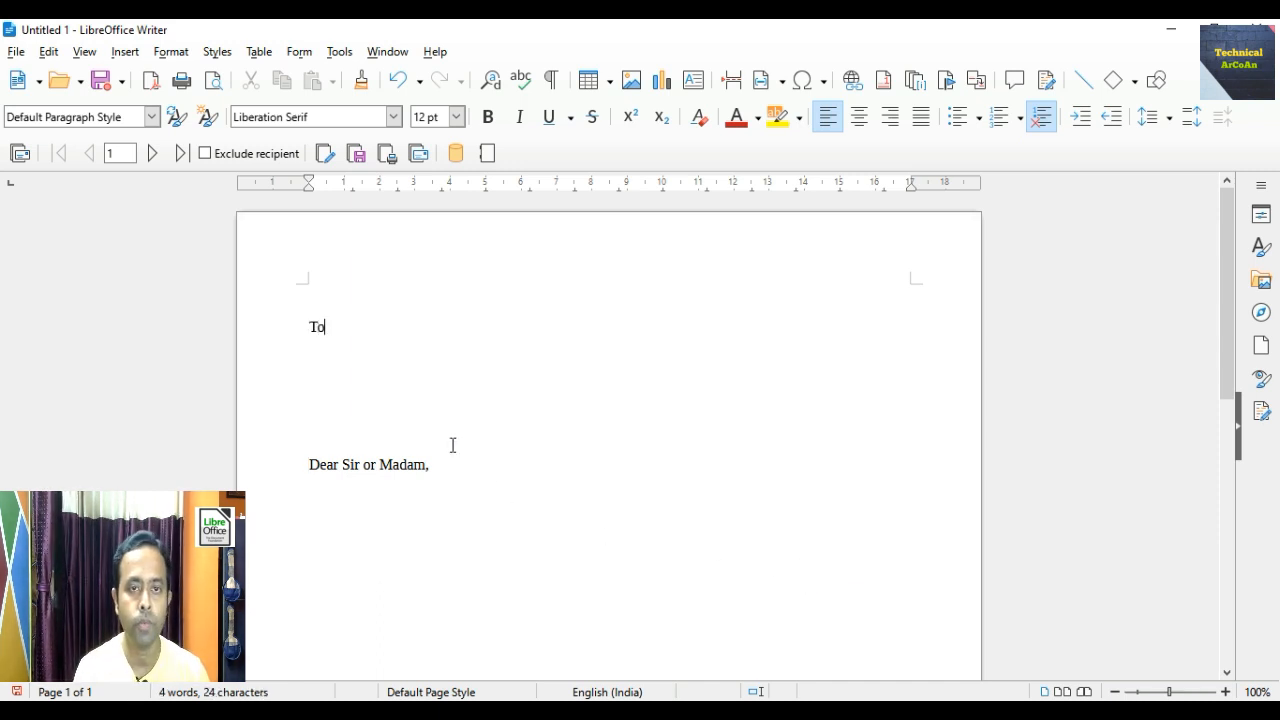
{"action": "key", "text": "Return"}
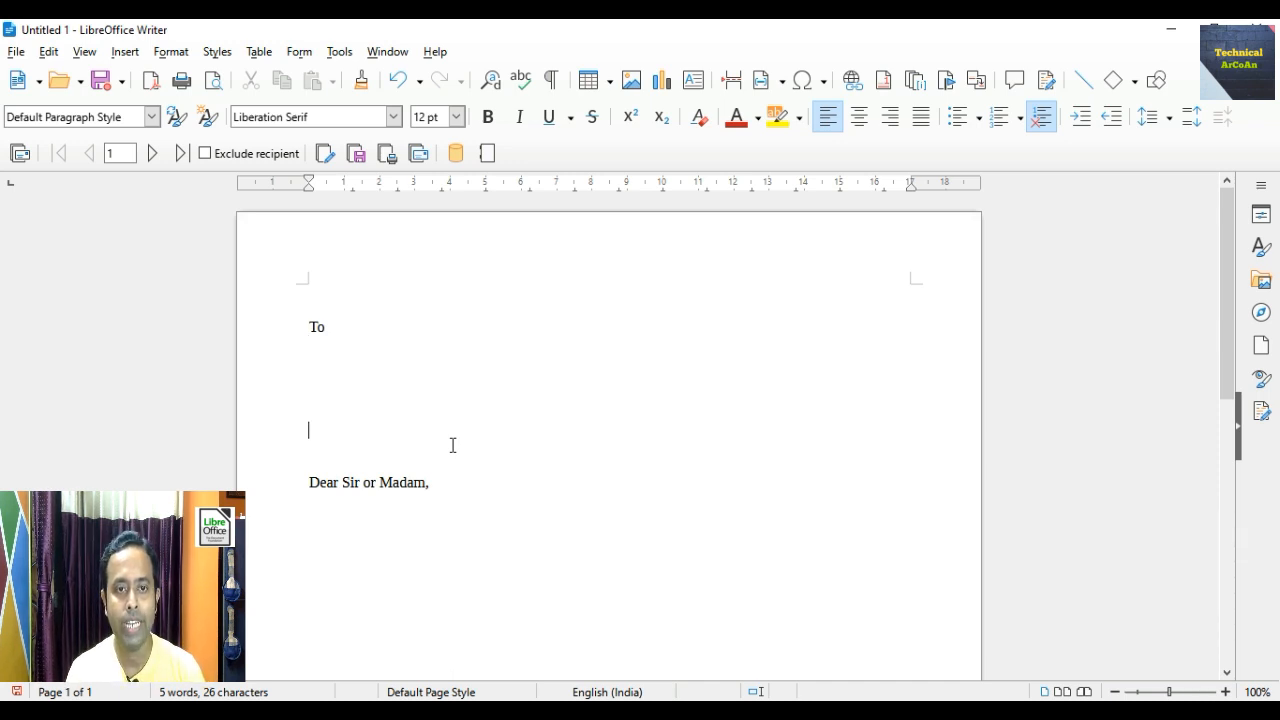
{"action": "key", "text": "Right"}
{"action": "key", "text": "Right"}
{"action": "key", "text": "Right"}
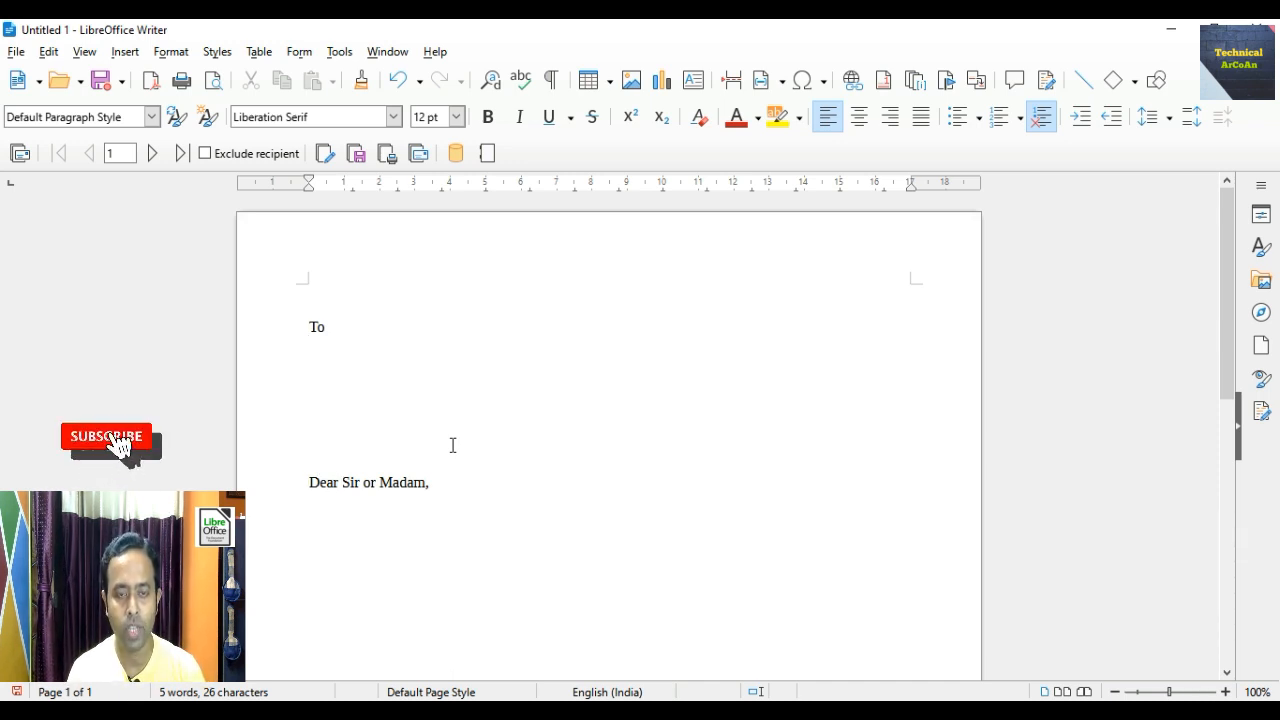
{"action": "key", "text": "Delete"}
{"action": "key", "text": "Delete"}
{"action": "key", "text": "Delete"}
{"action": "key", "text": "Delete"}
{"action": "key", "text": "Delete"}
{"action": "key", "text": "Delete"}
{"action": "key", "text": "Delete"}
{"action": "key", "text": "Delete"}
{"action": "key", "text": "Delete"}
{"action": "key", "text": "Delete"}
{"action": "key", "text": "Delete"}
{"action": "key", "text": "Delete"}
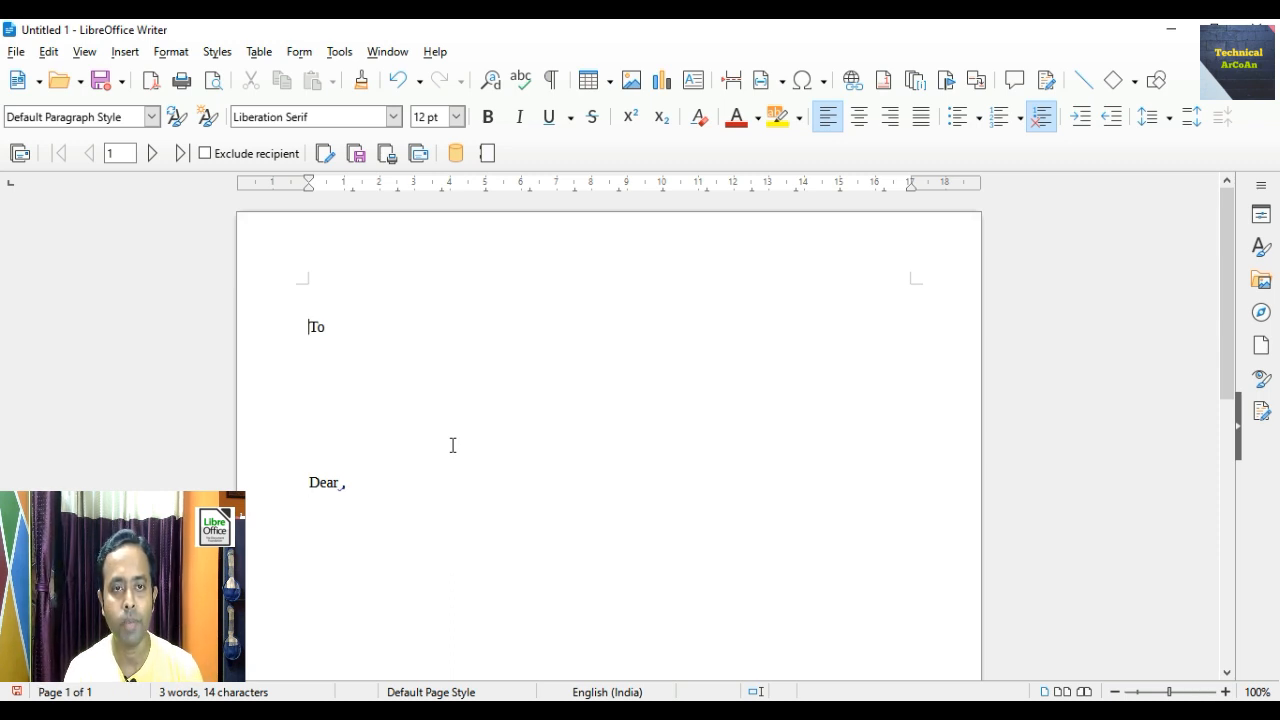
{"action": "key", "text": "Return"}
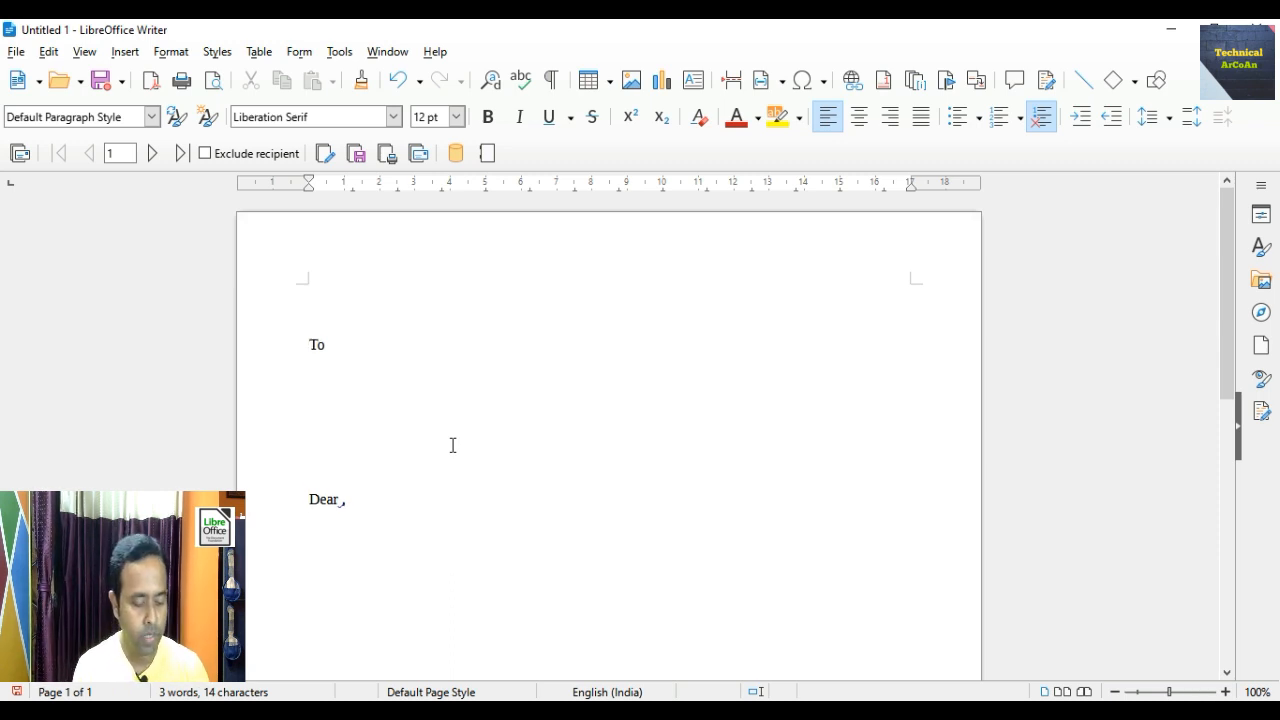
{"action": "type", "text": "Date:"}
{"action": "type", "text": "- "}
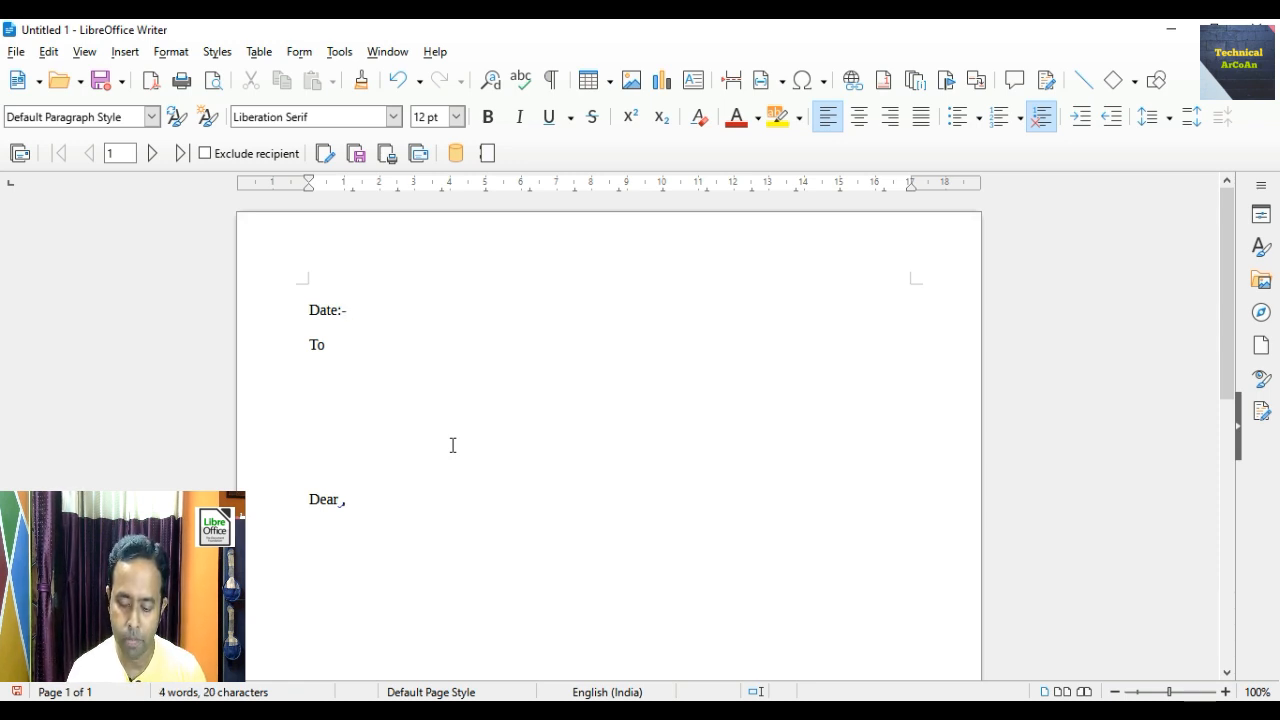
{"action": "type", "text": "01."}
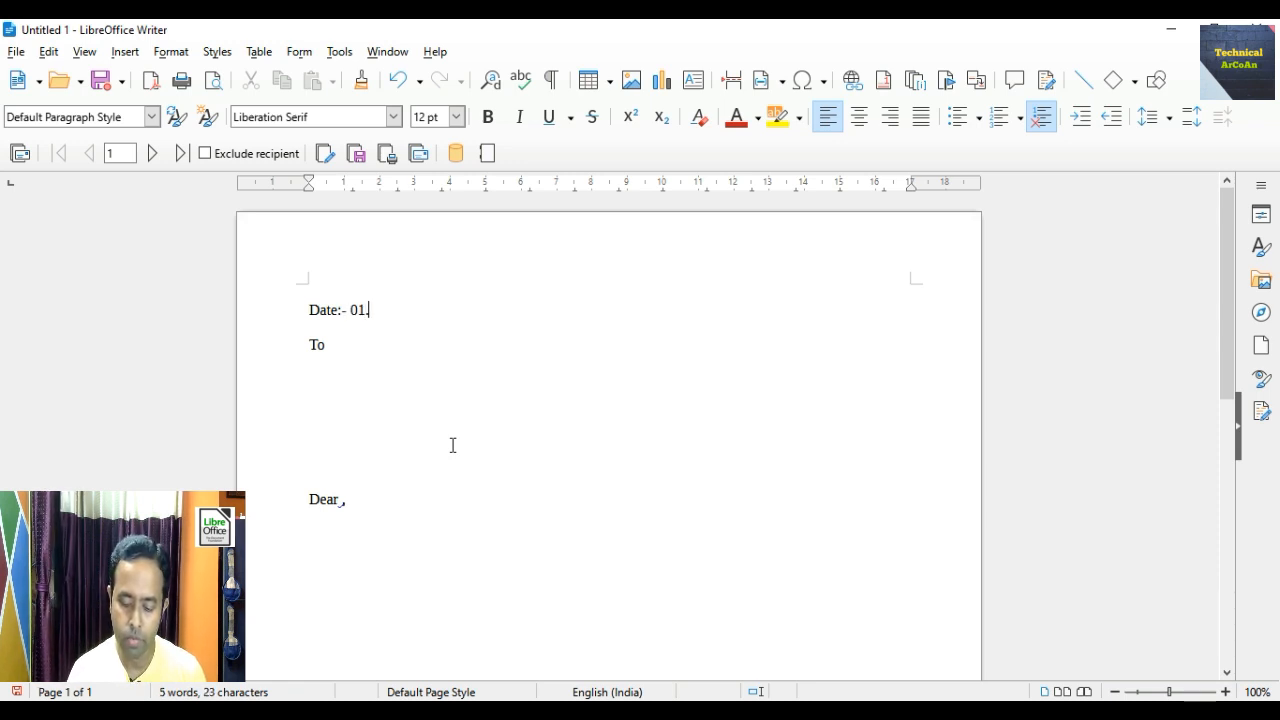
{"action": "type", "text": "10.2023"}
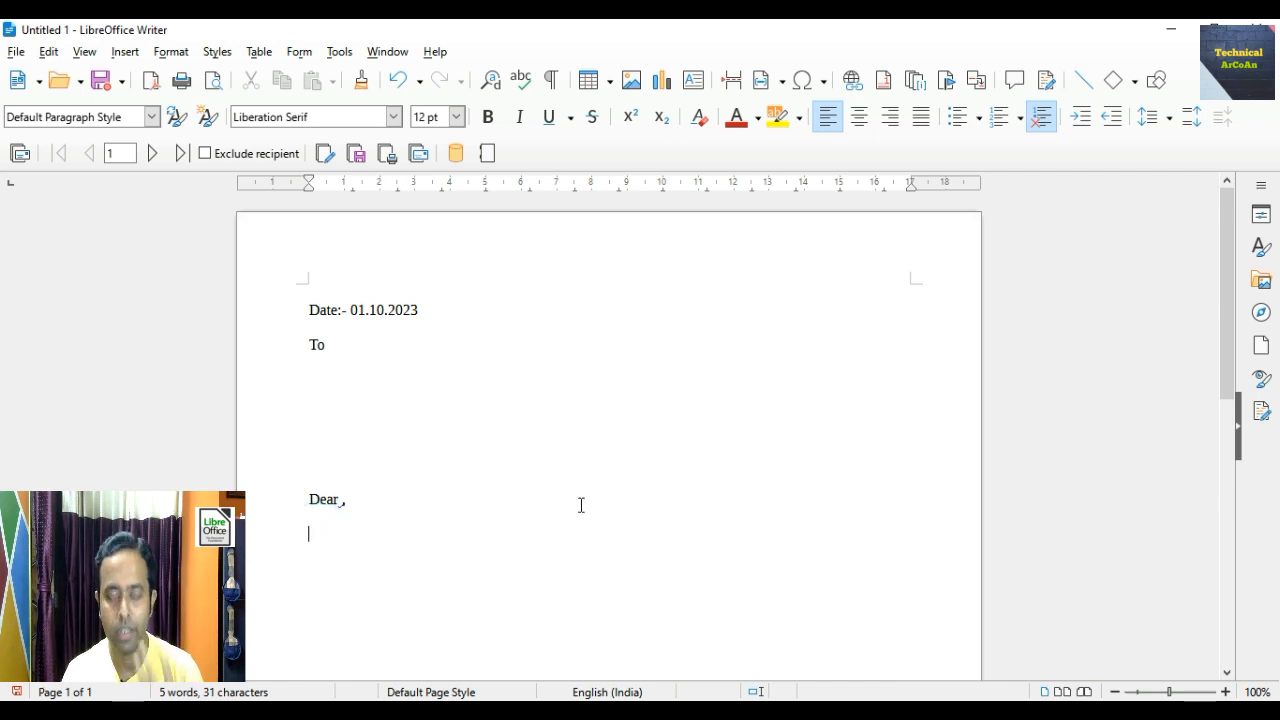
- Type the body beginning 'I hope you are fine. As you already know' about the 3rd October birthday
{"action": "scroll", "coordinate": [648, 491], "scroll_direction": "down", "scroll_amount": 3}
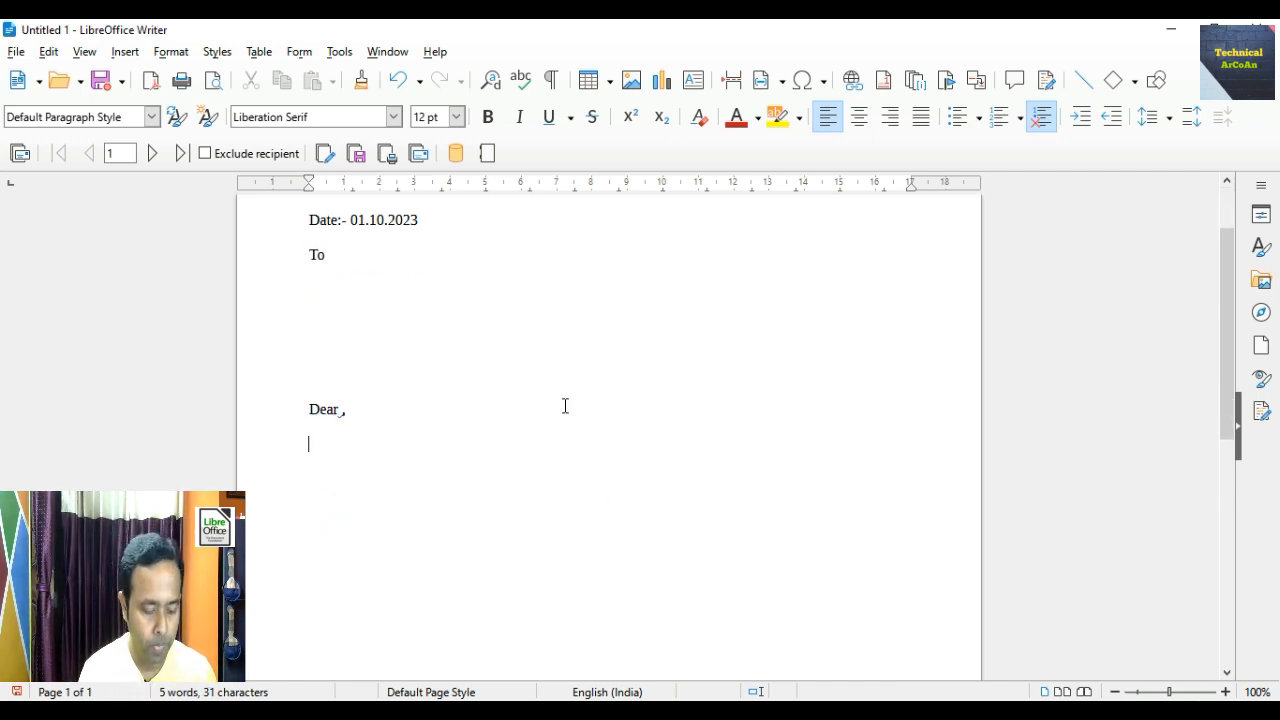
{"action": "type", "text": "I hope "}
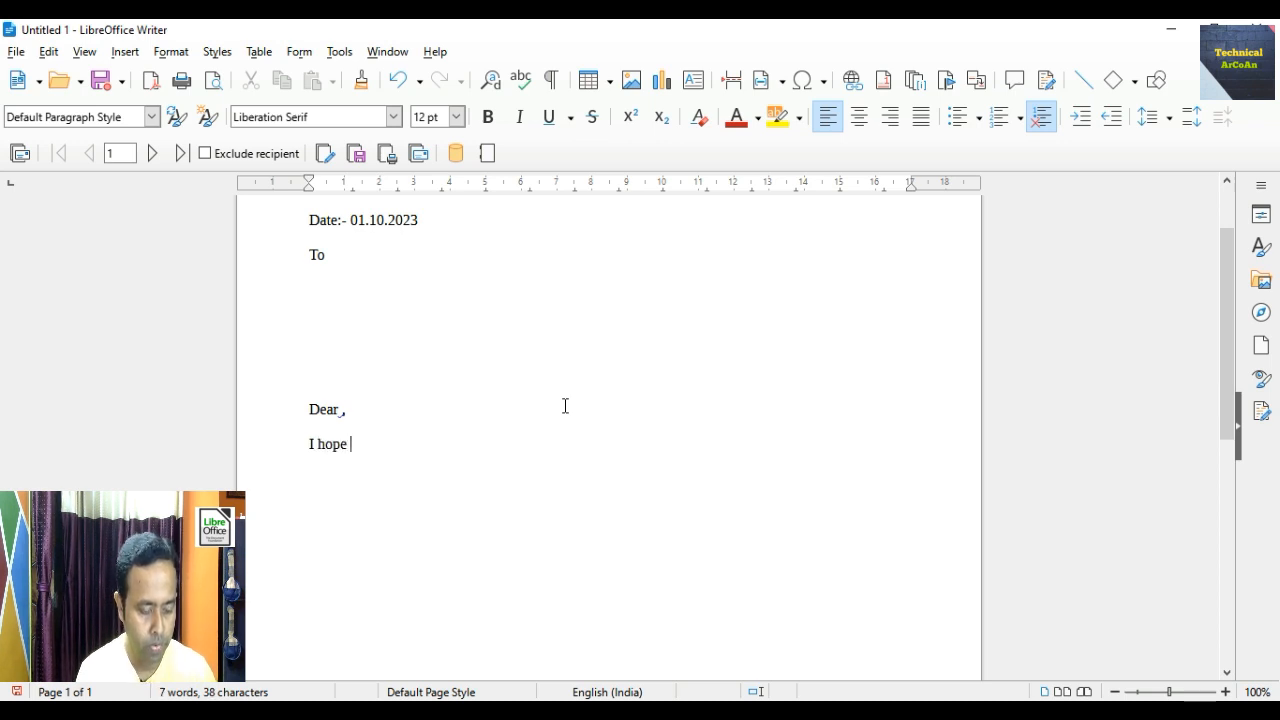
{"action": "type", "text": "you"}
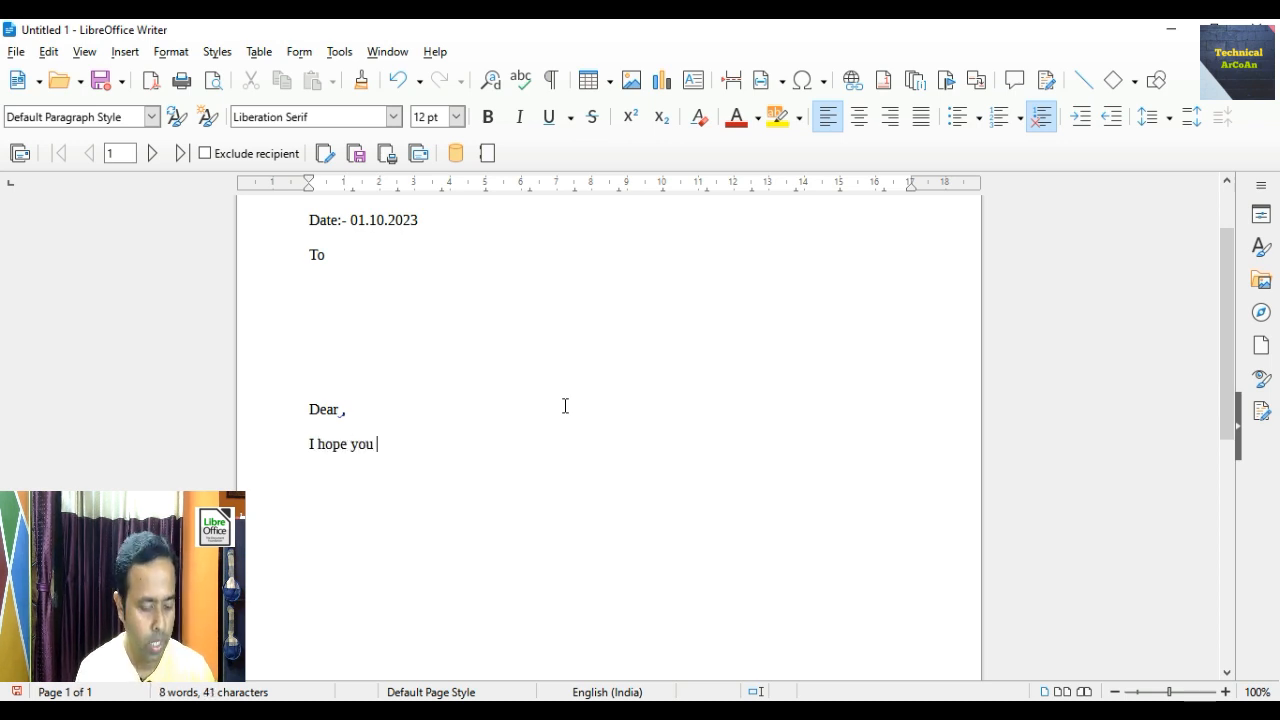
{"action": "type", "text": " are fine"}
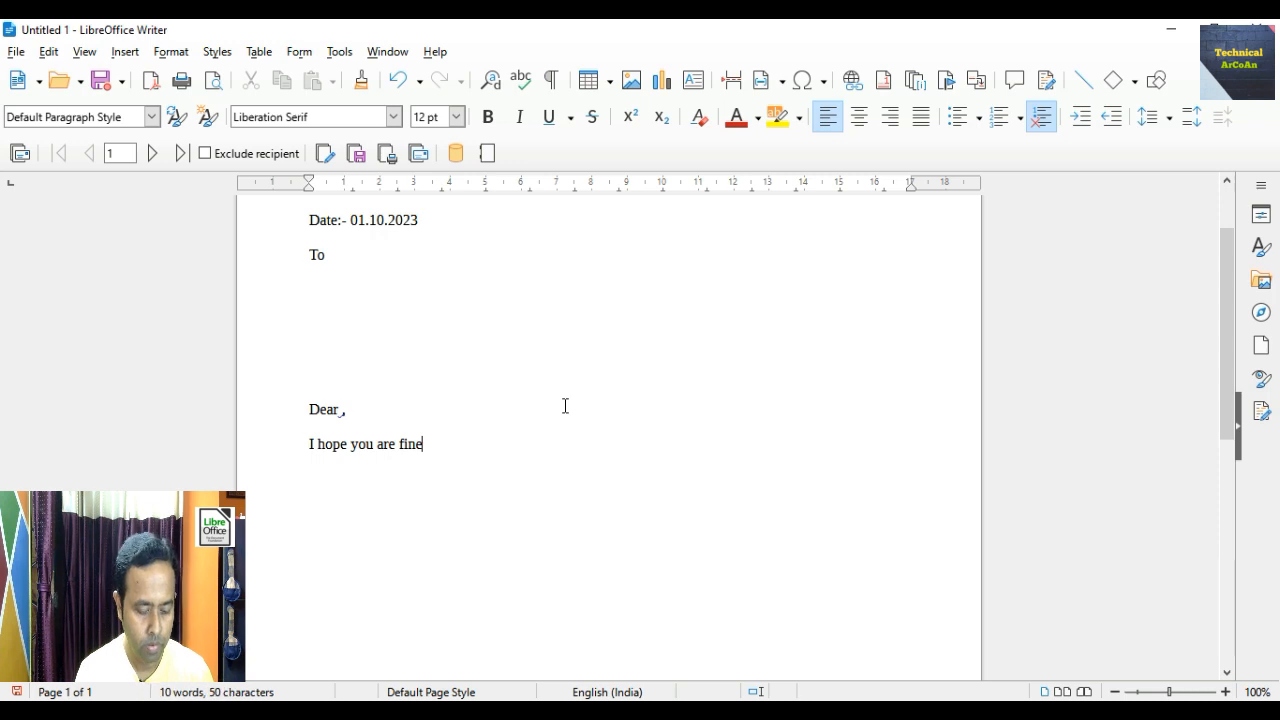
{"action": "type", "text": ". As you alt"}
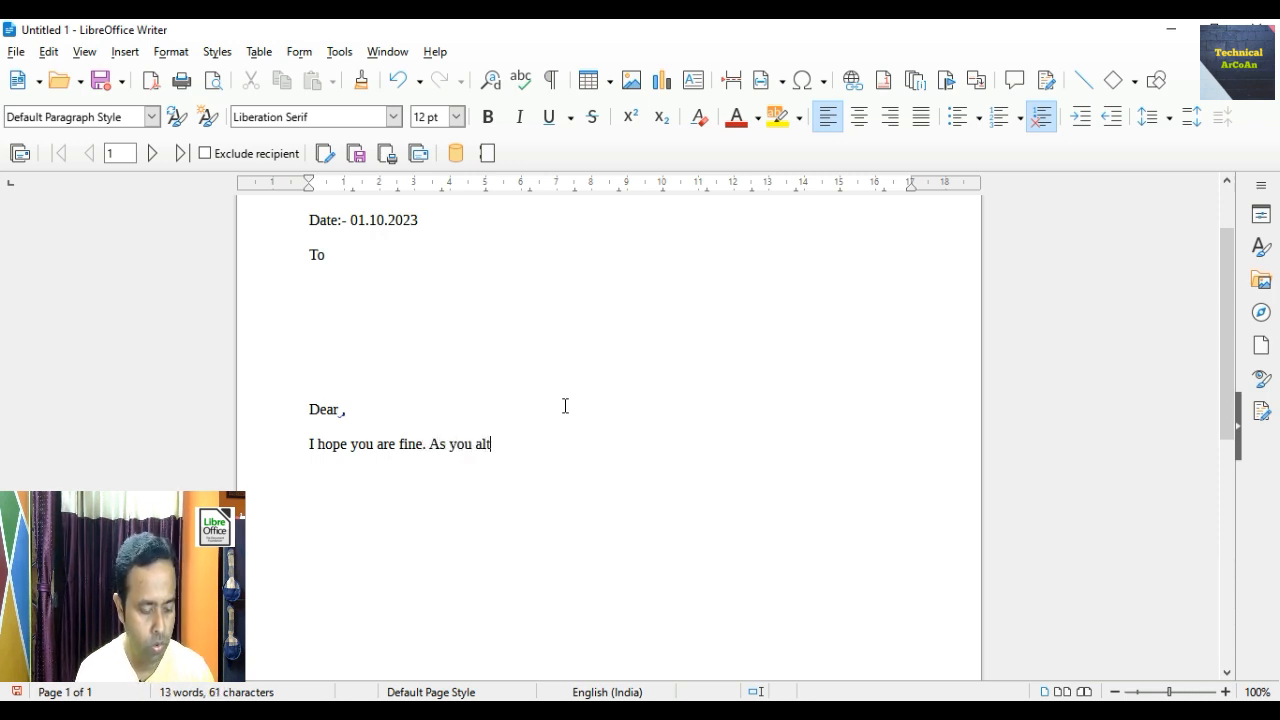
{"action": "key", "text": "BackSpace"}
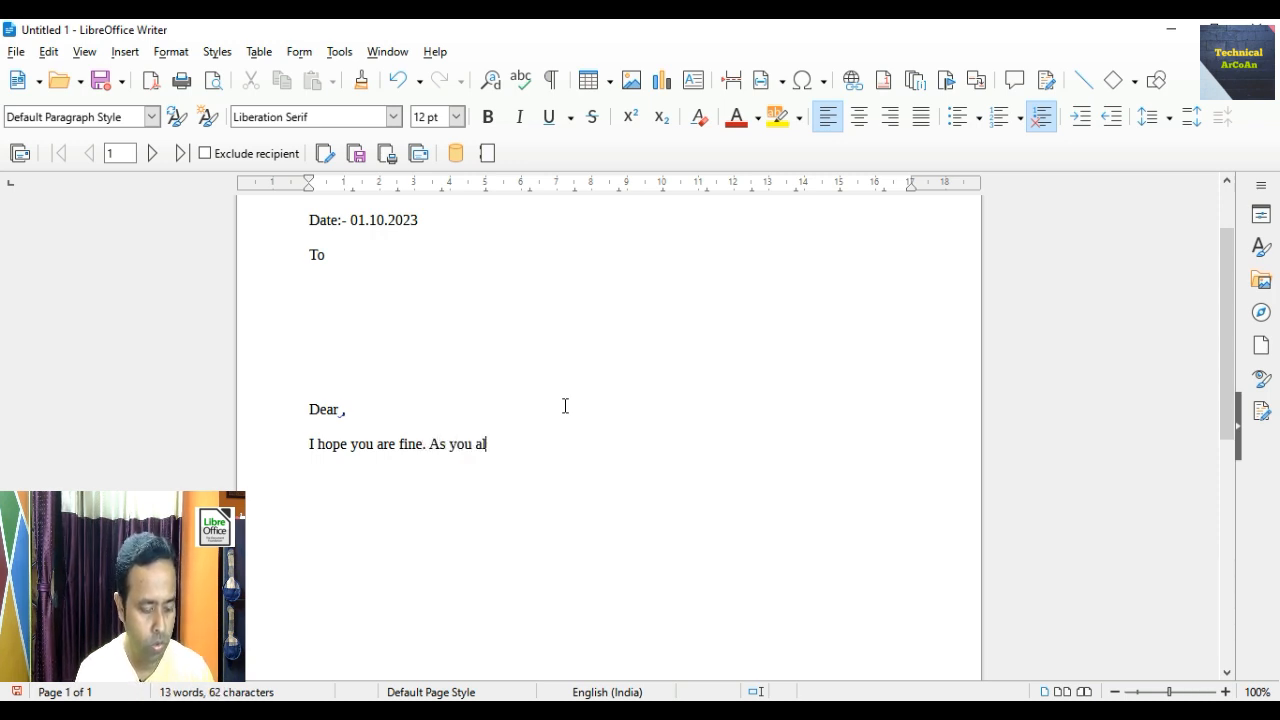
{"action": "type", "text": "ready"}
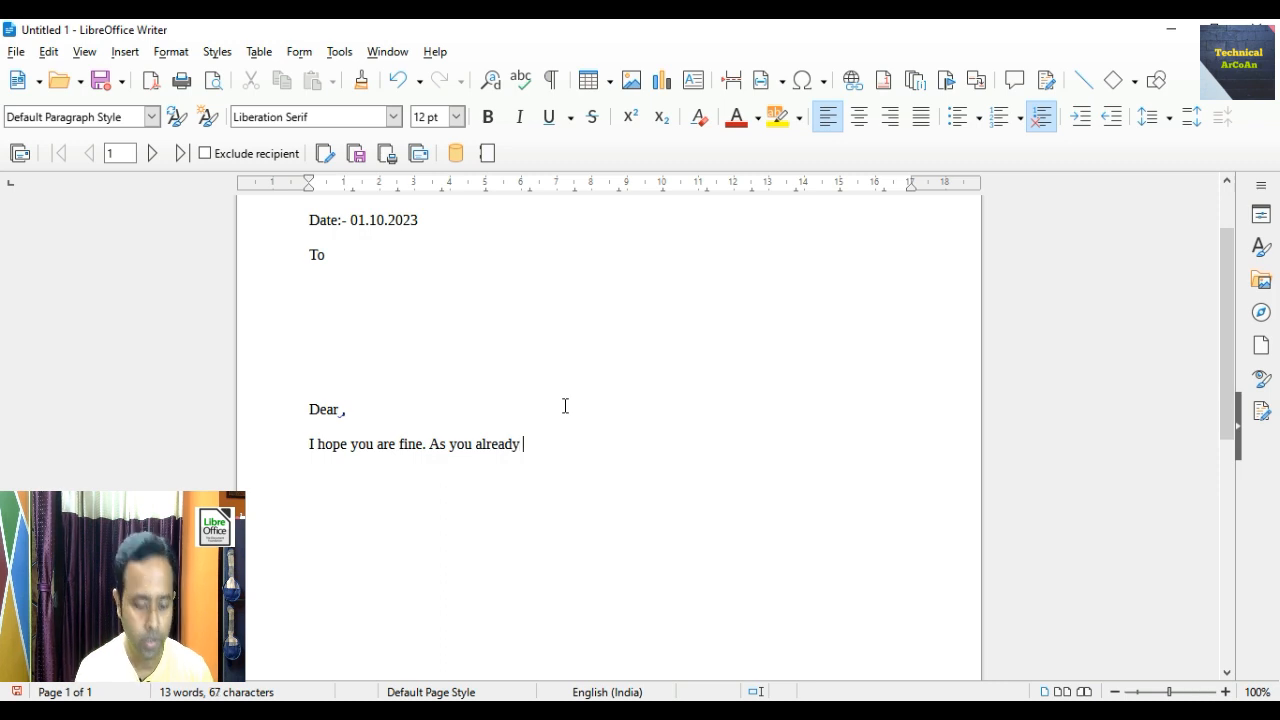
{"action": "type", "text": " knoe"}
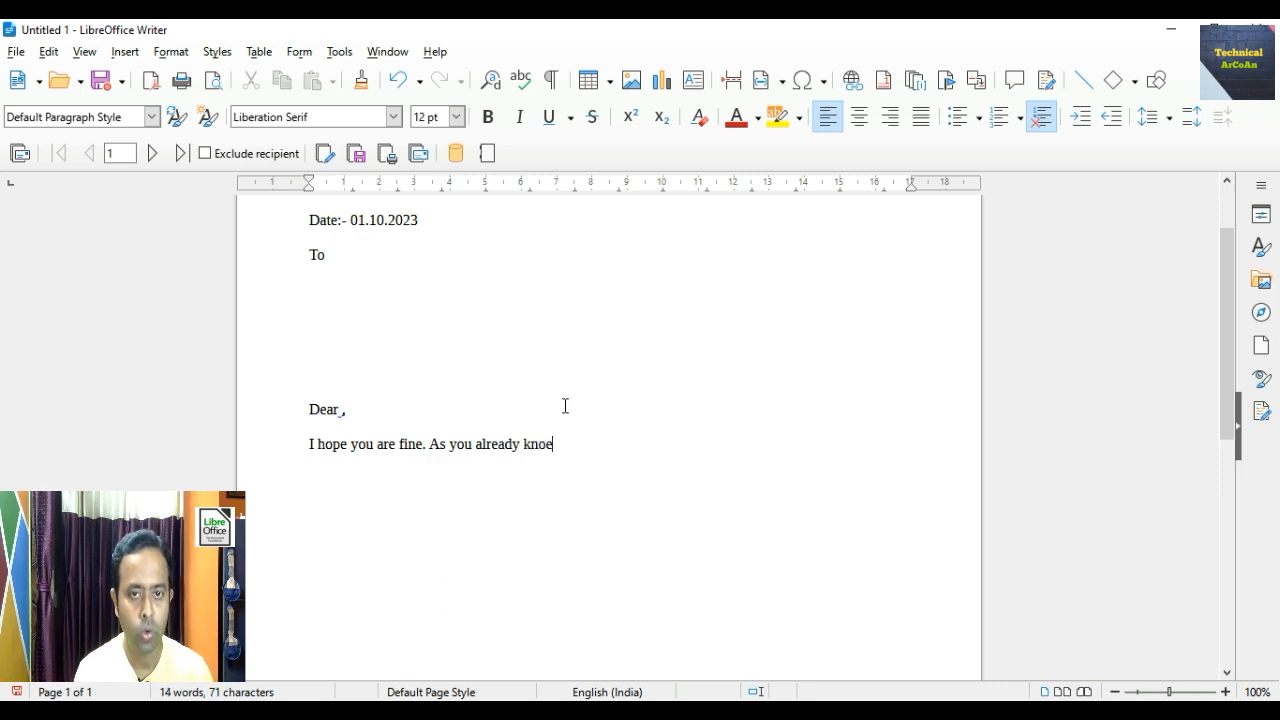
{"action": "key", "text": "BackSpace"}
{"action": "type", "text": "w "}
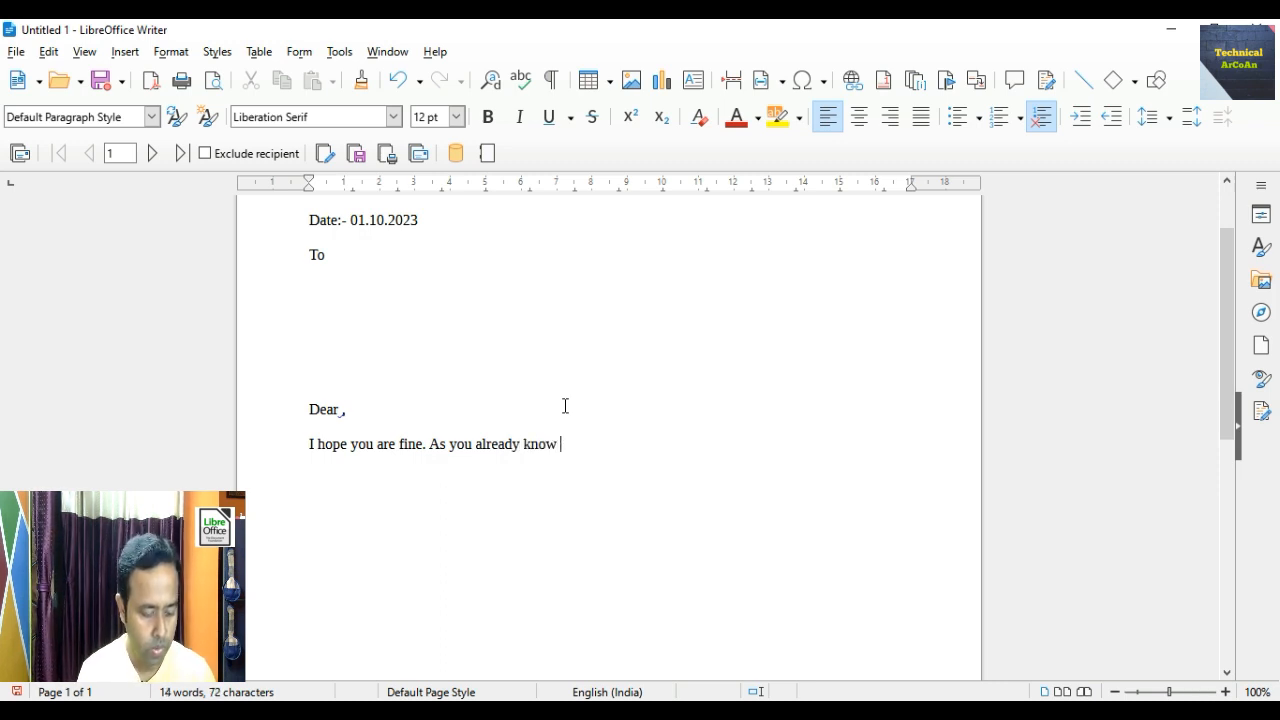
{"action": "type", "text": "that my "}
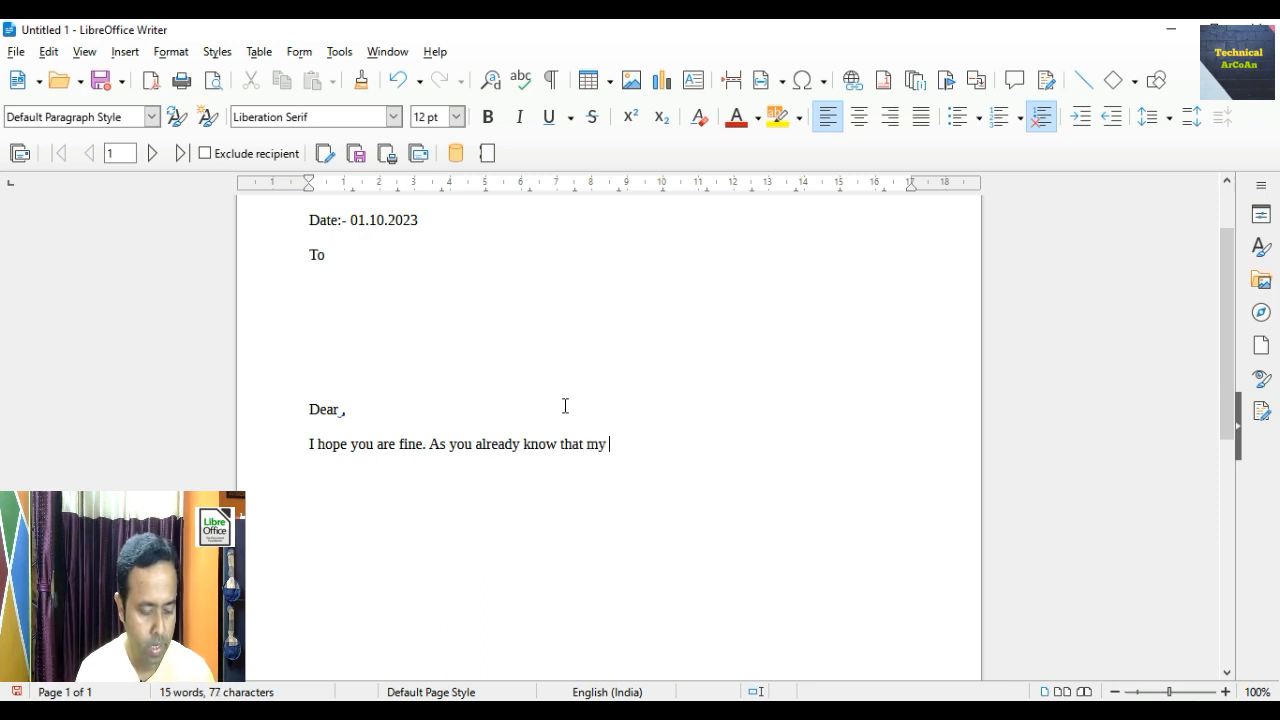
{"action": "type", "text": "birthday"}
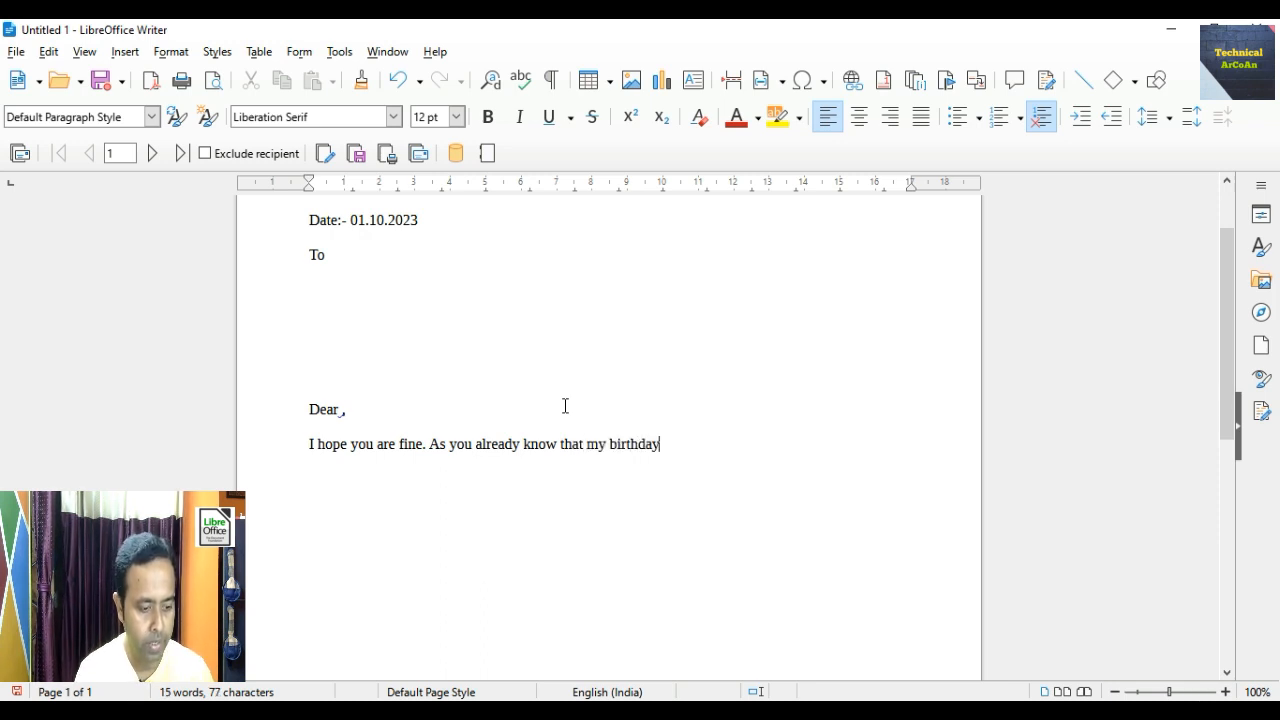
{"action": "type", "text": " is comin"}
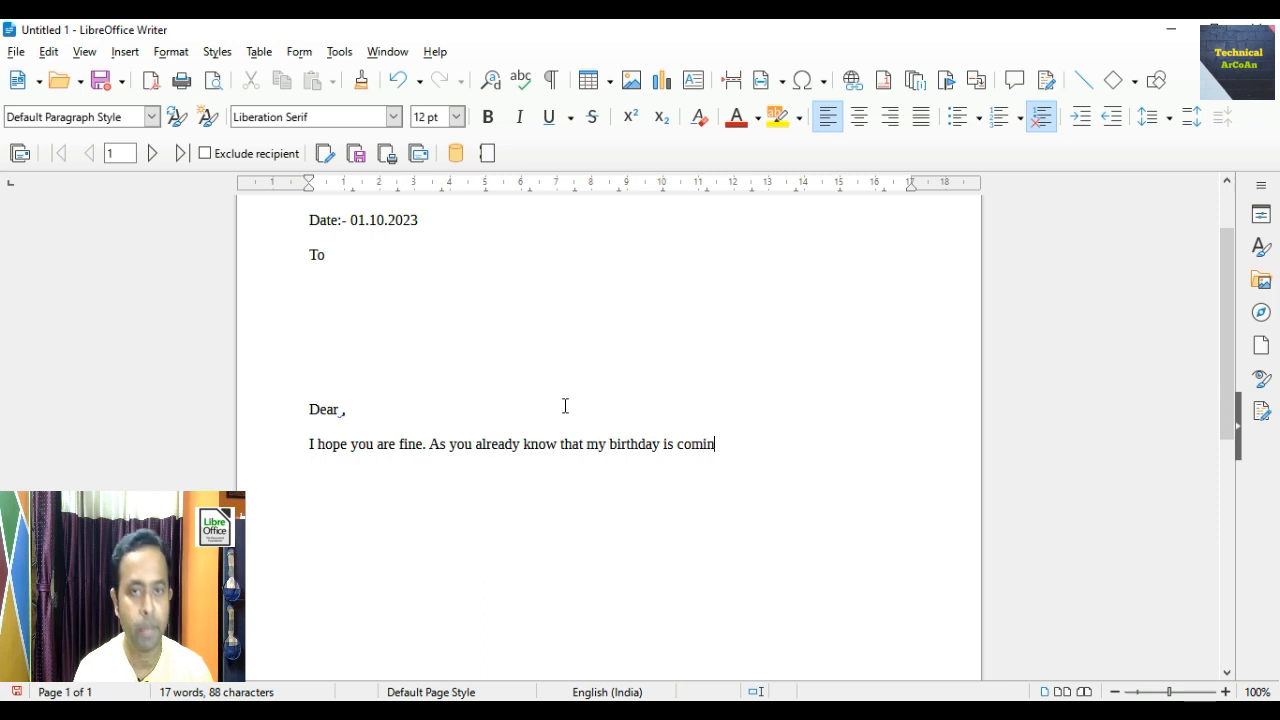
{"action": "type", "text": "g o"}
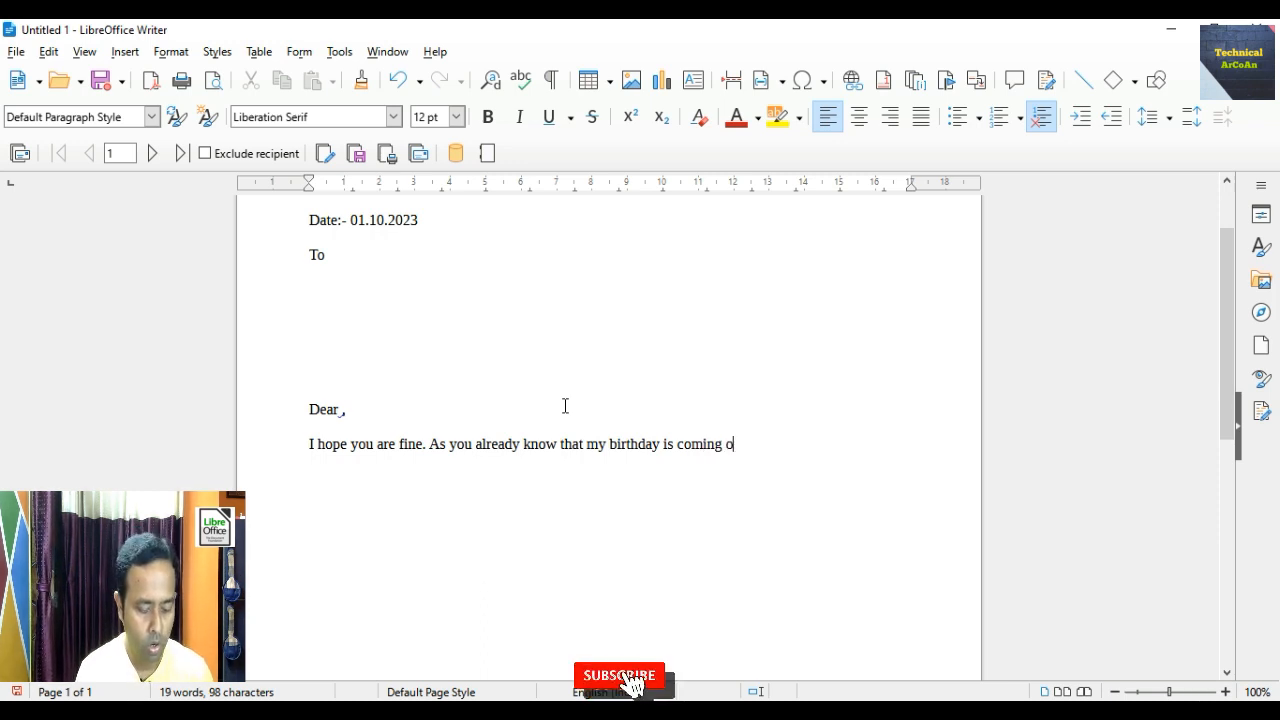
{"action": "type", "text": "n 3r"}
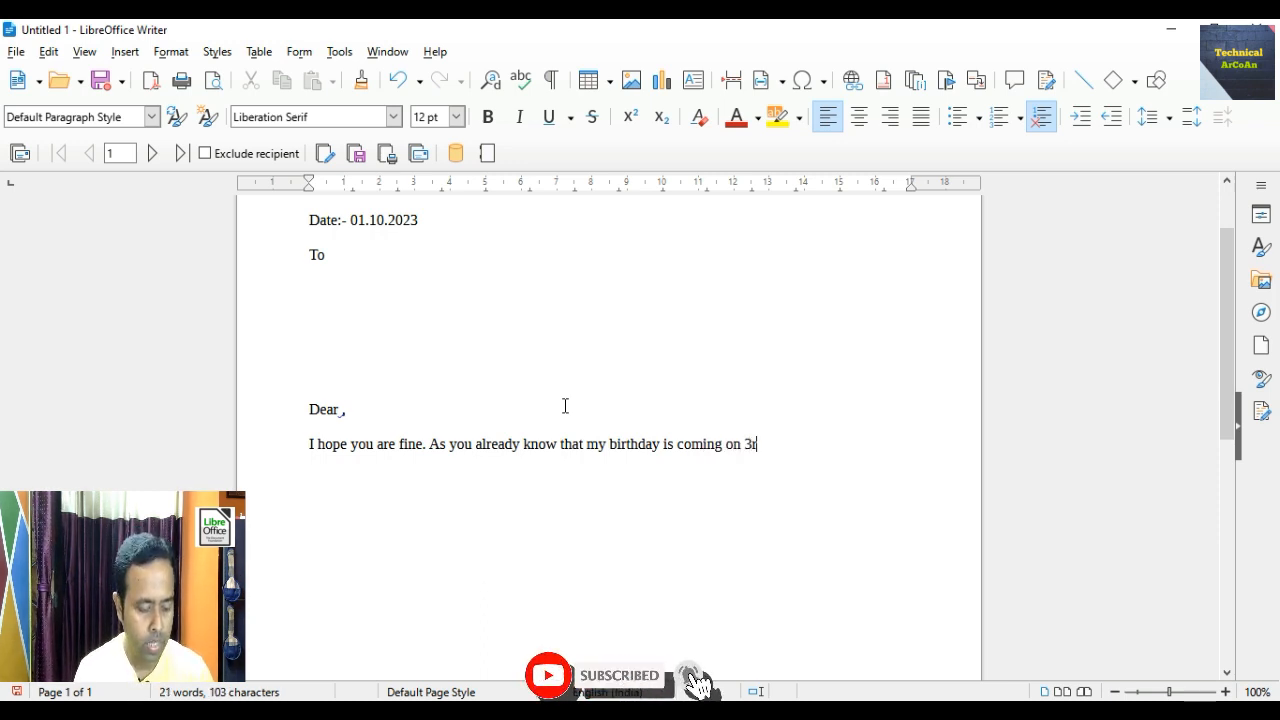
{"action": "type", "text": "d Octob"}
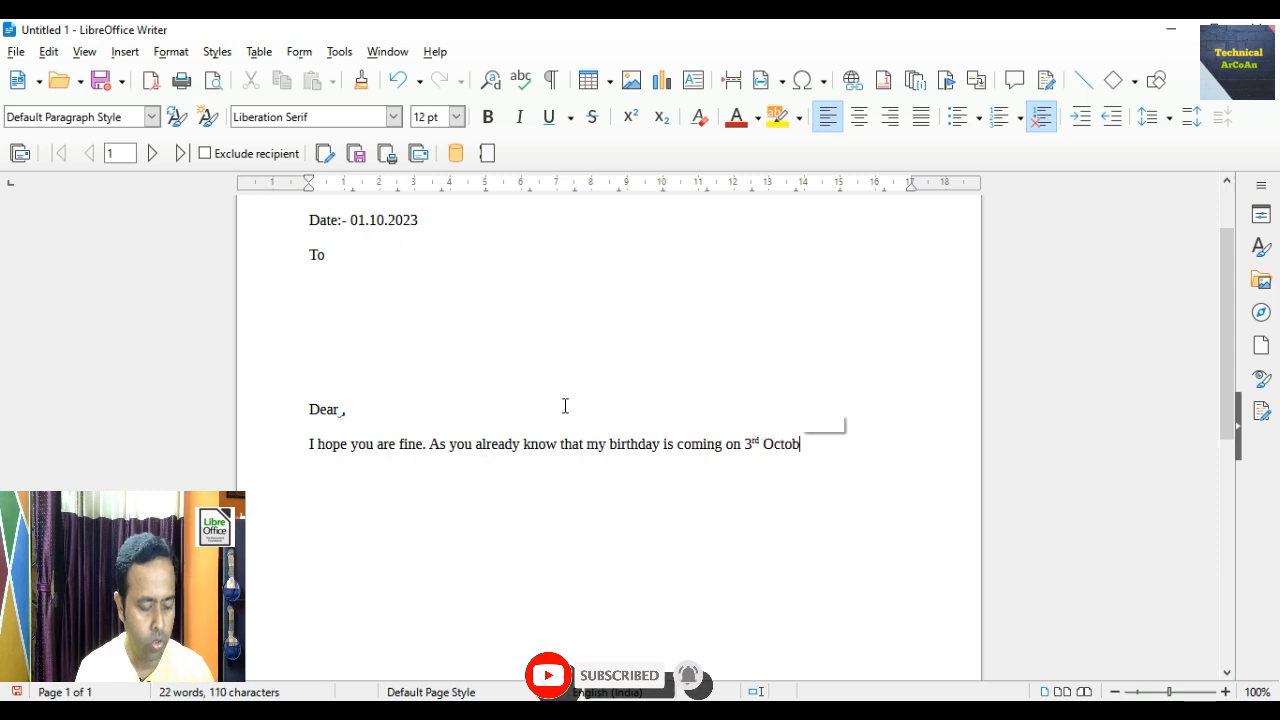
{"action": "type", "text": "er. "}
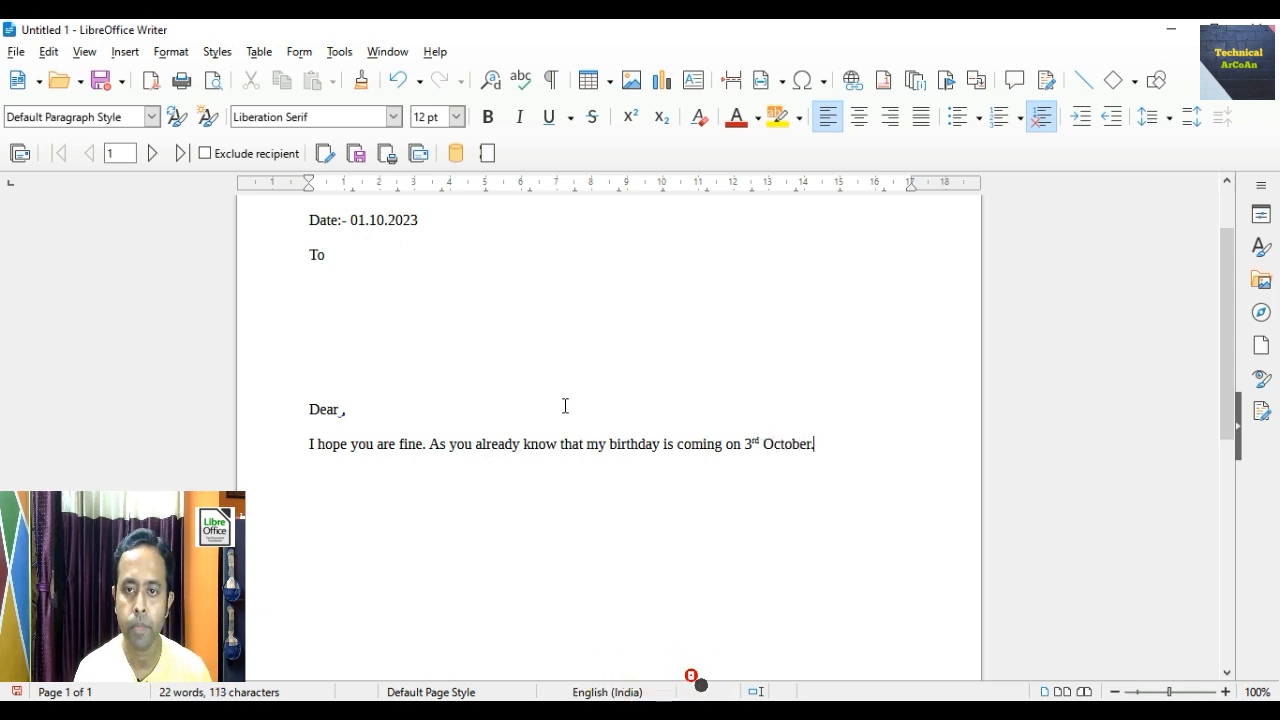
{"action": "type", "text": "Me "}
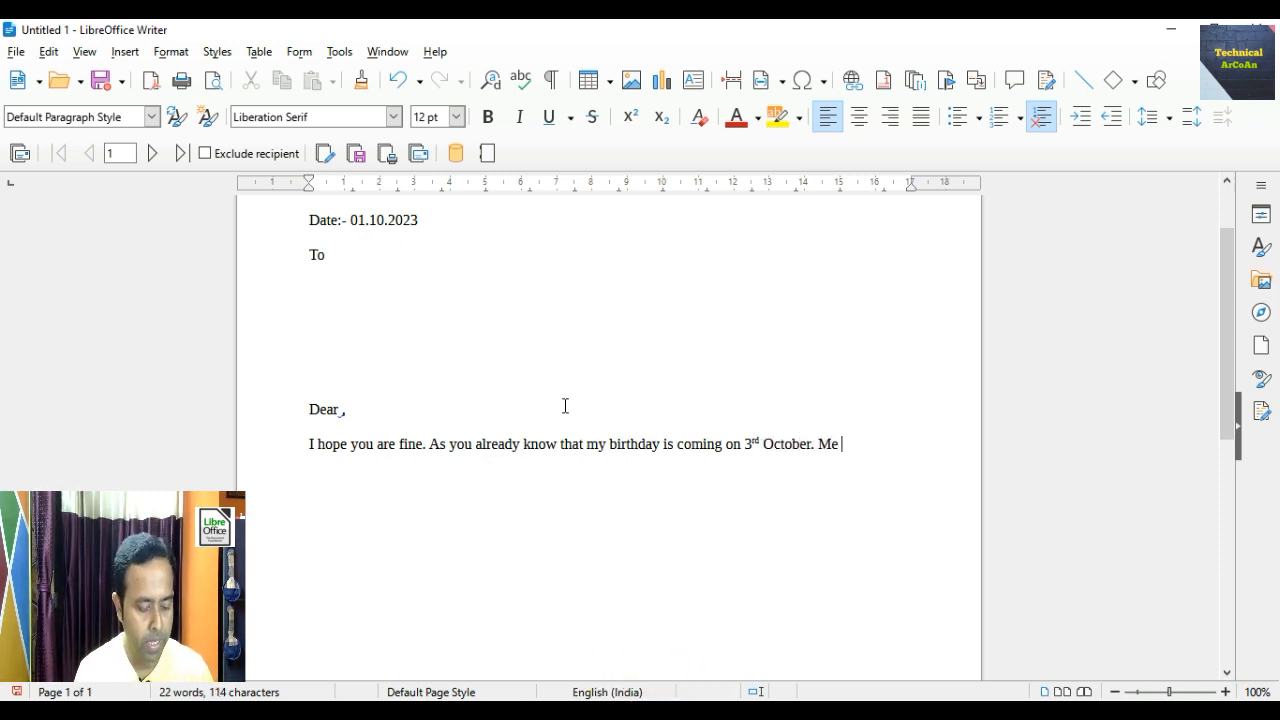
{"action": "type", "text": "and my "}
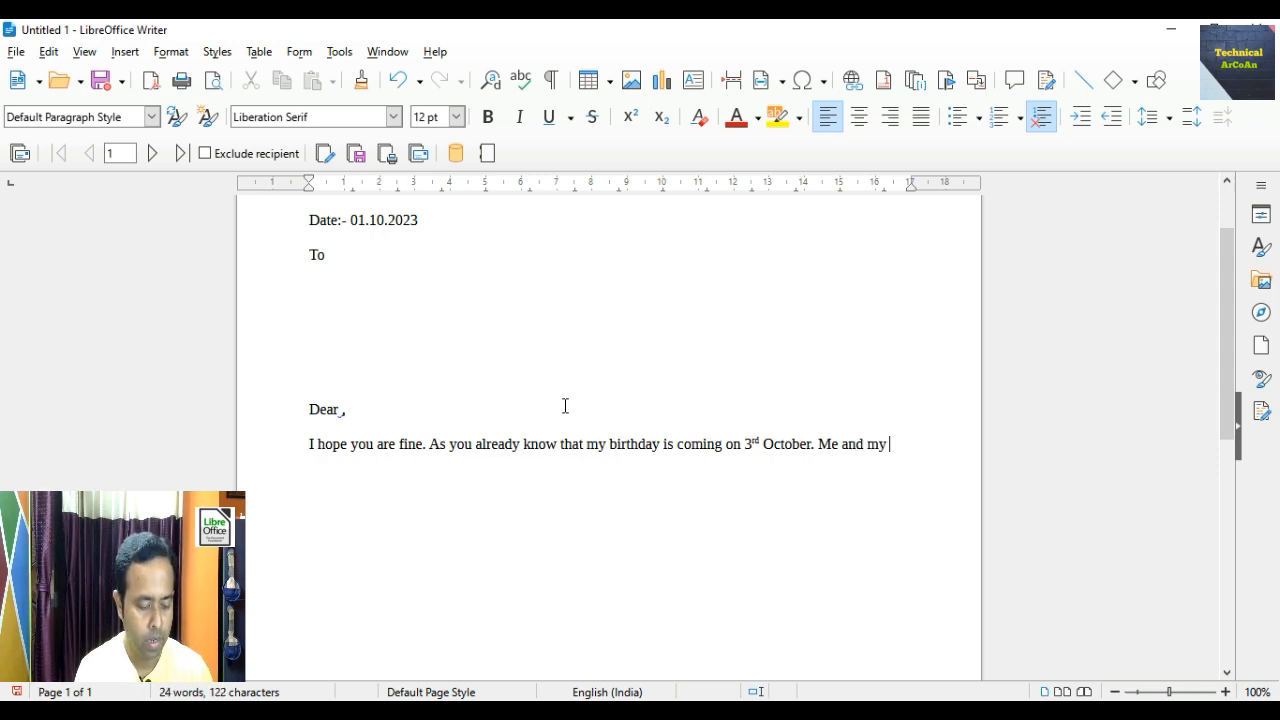
{"action": "type", "text": "parents "}
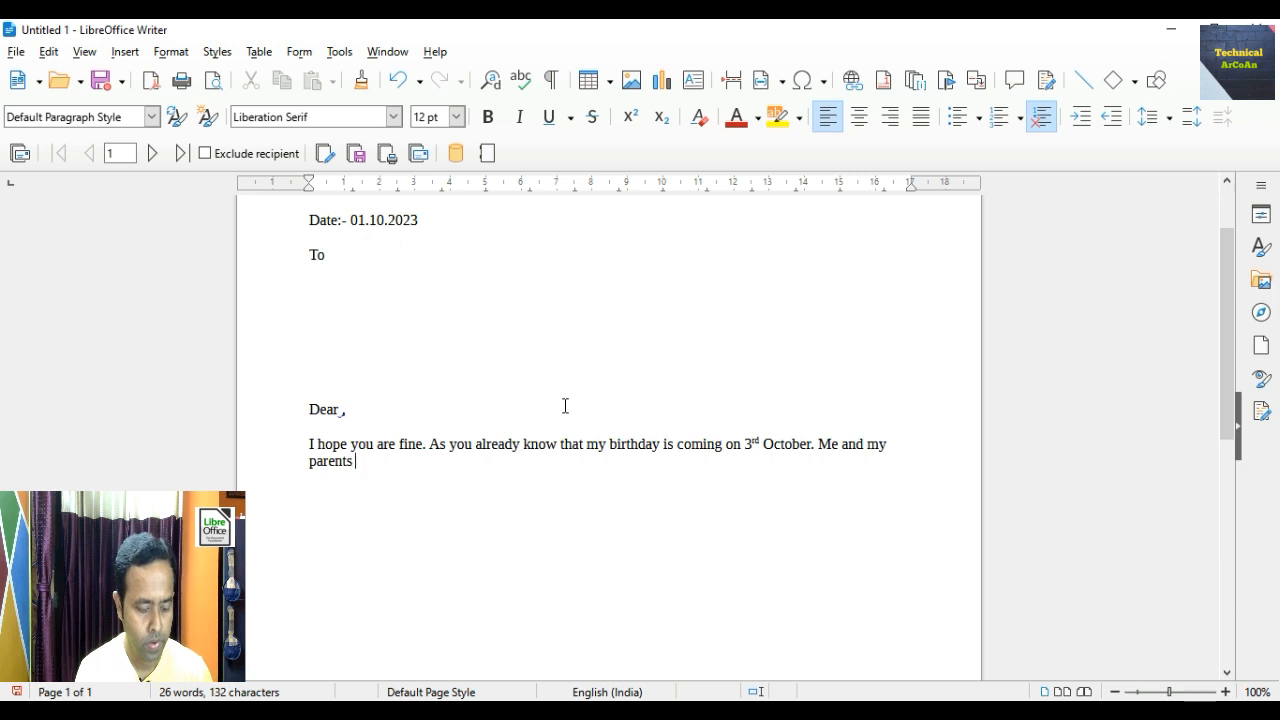
{"action": "type", "text": "have decide"}
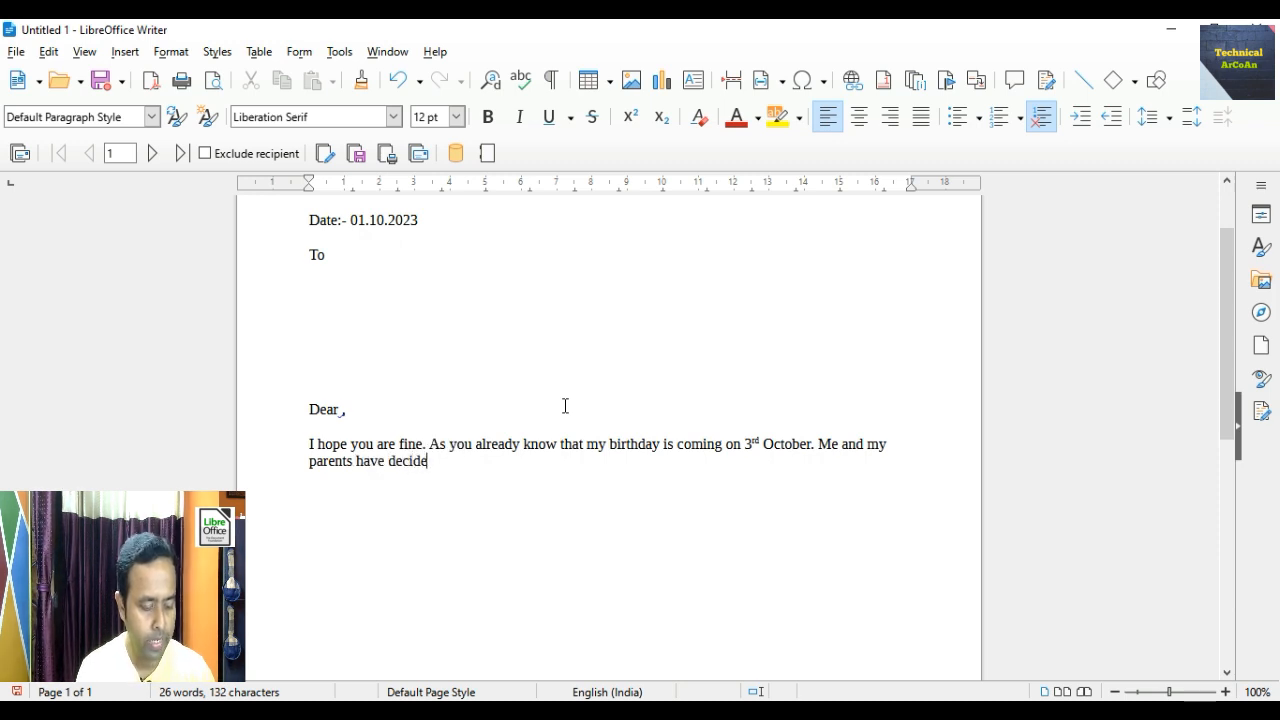
{"action": "type", "text": "d to "}
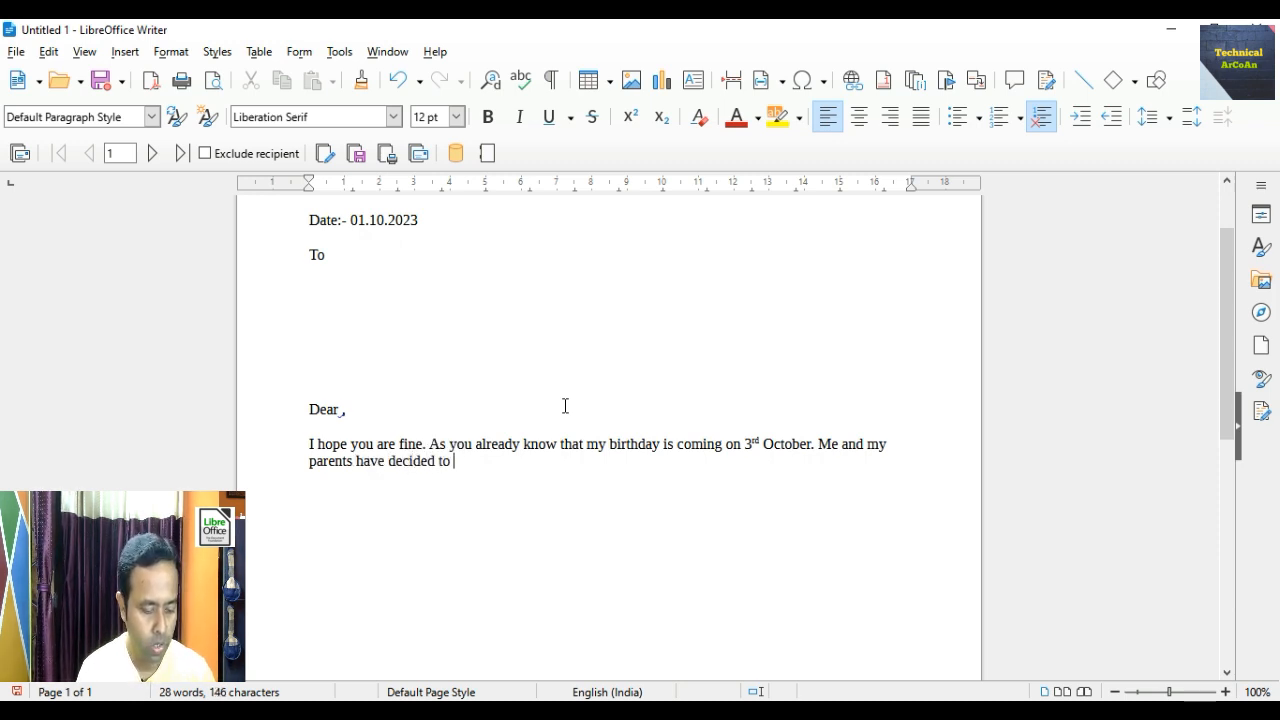
{"action": "type", "text": "organize "}
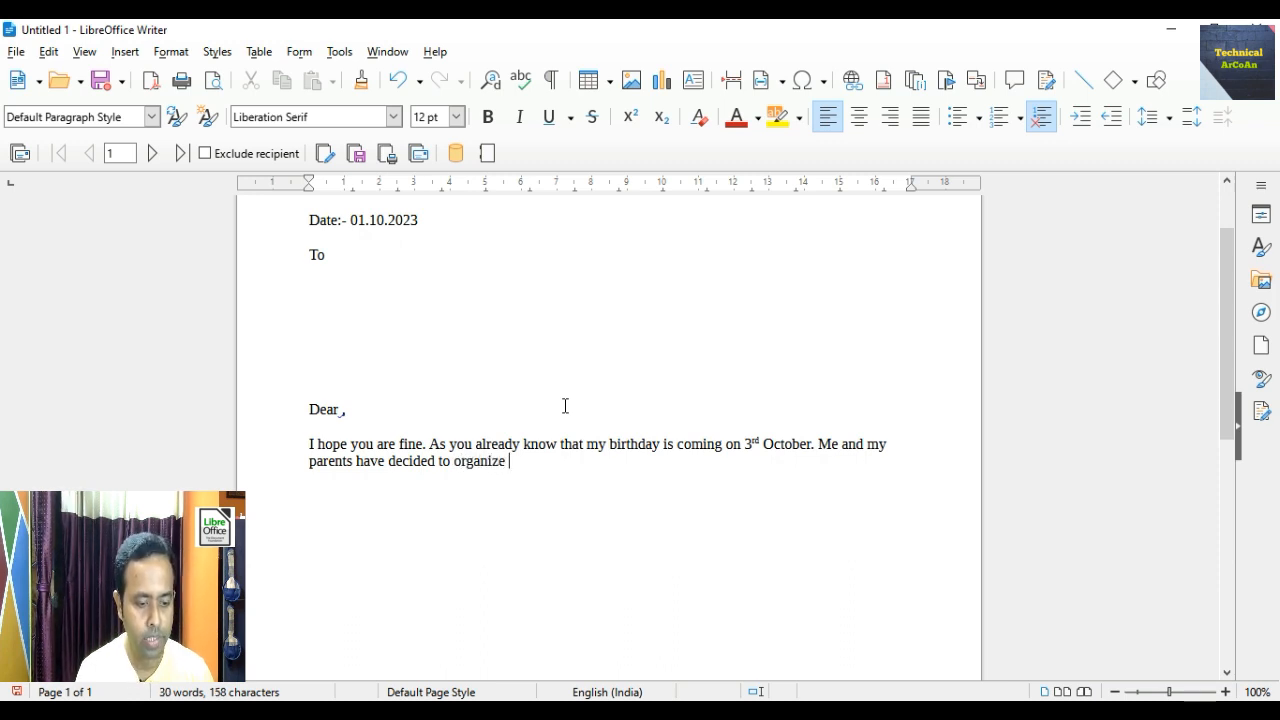
{"action": "type", "text": "a party "}
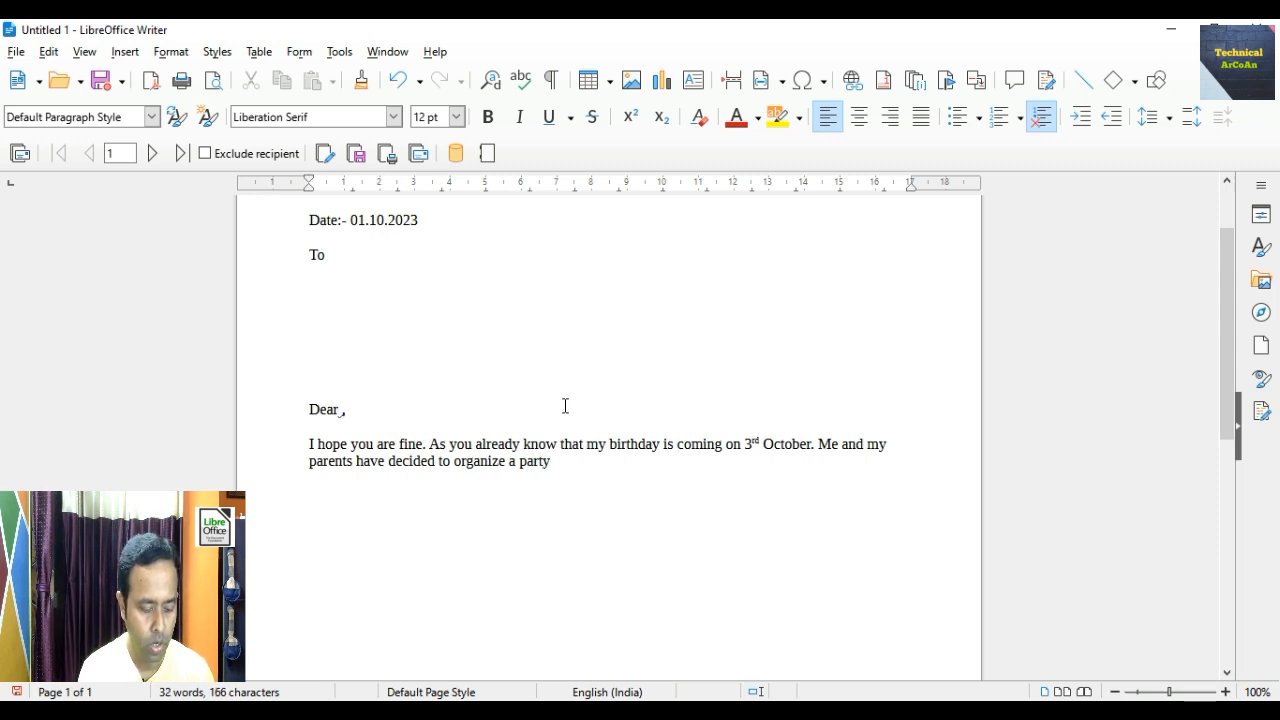
{"action": "type", "text": "on that"}
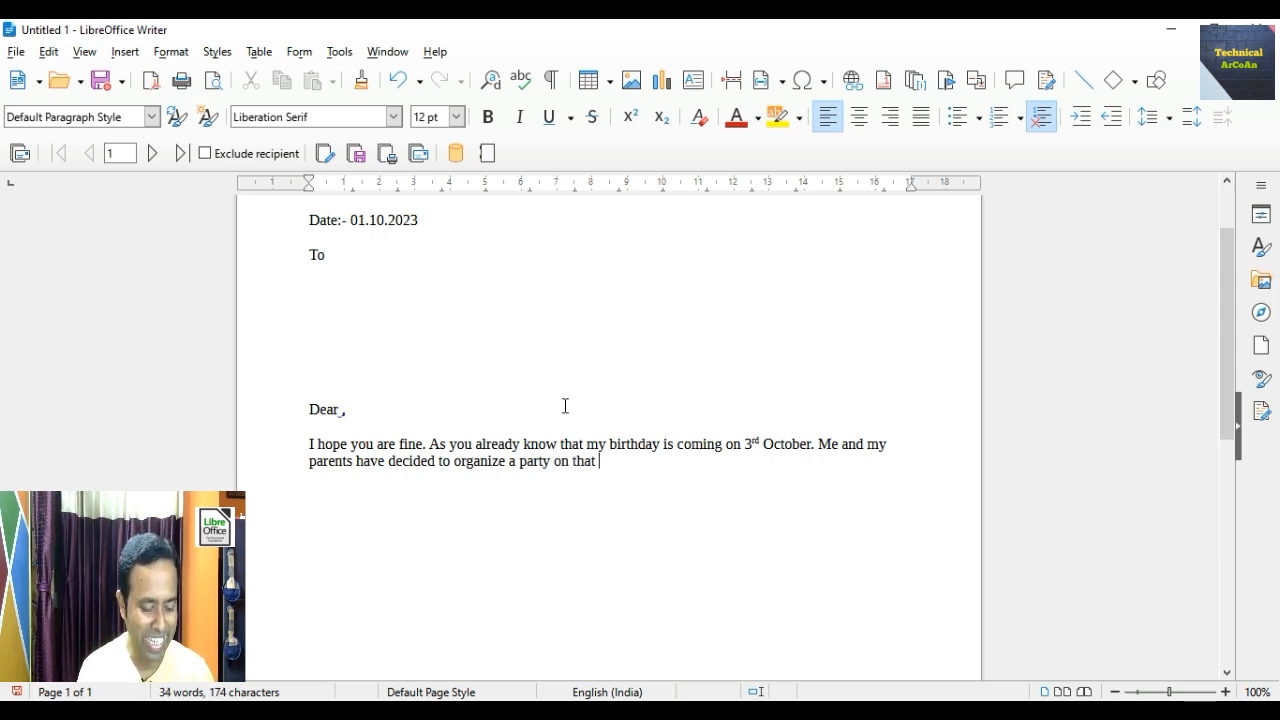
{"action": "type", "text": " day in which "}
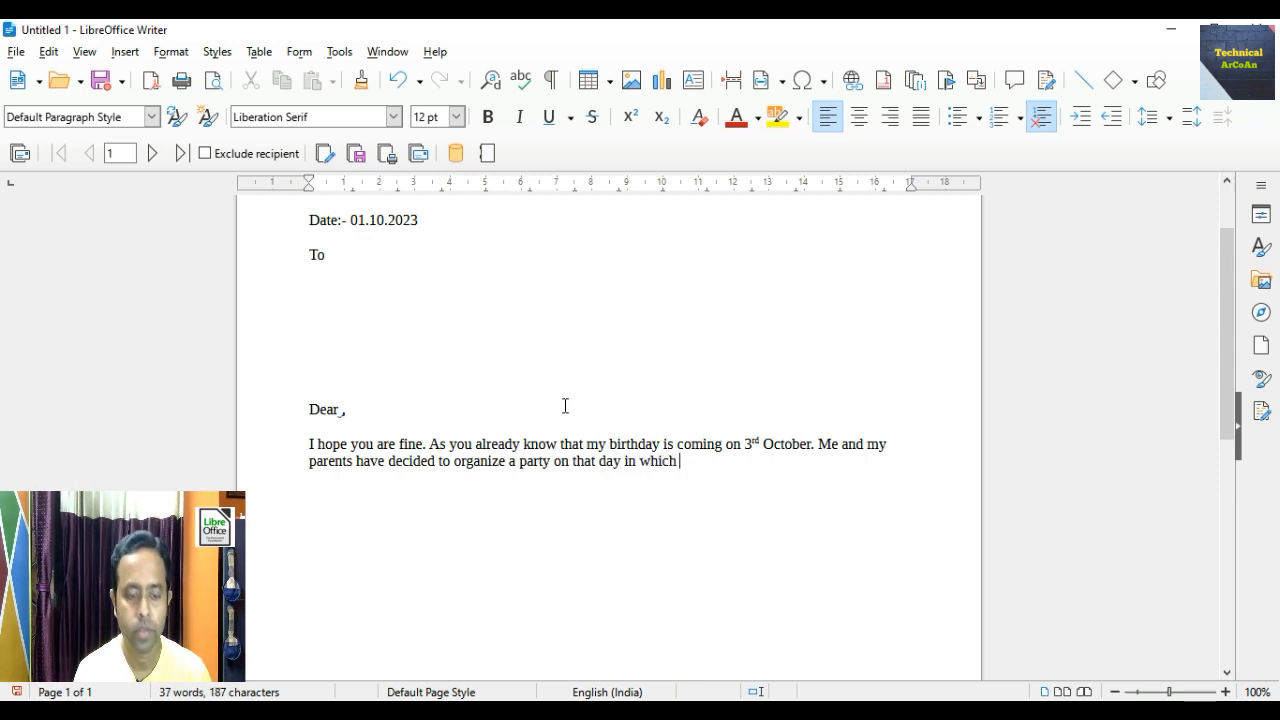
{"action": "type", "text": "all m"}
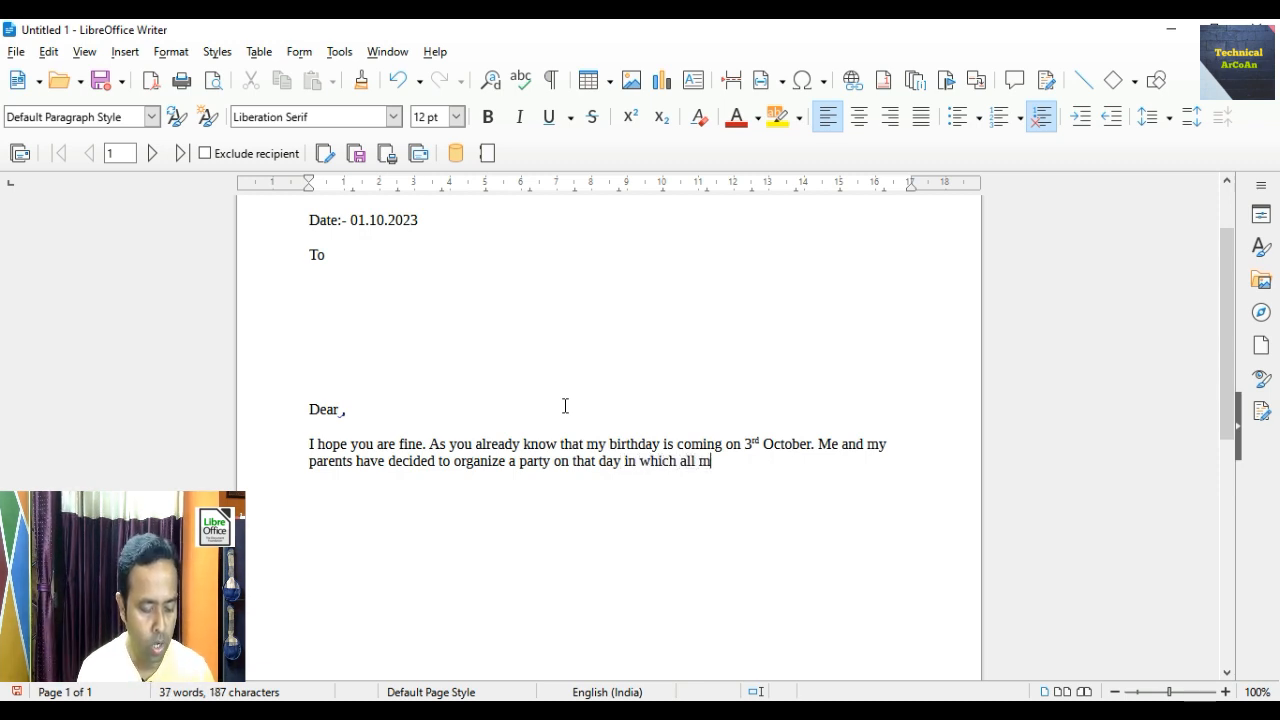
{"action": "type", "text": "y fri"}
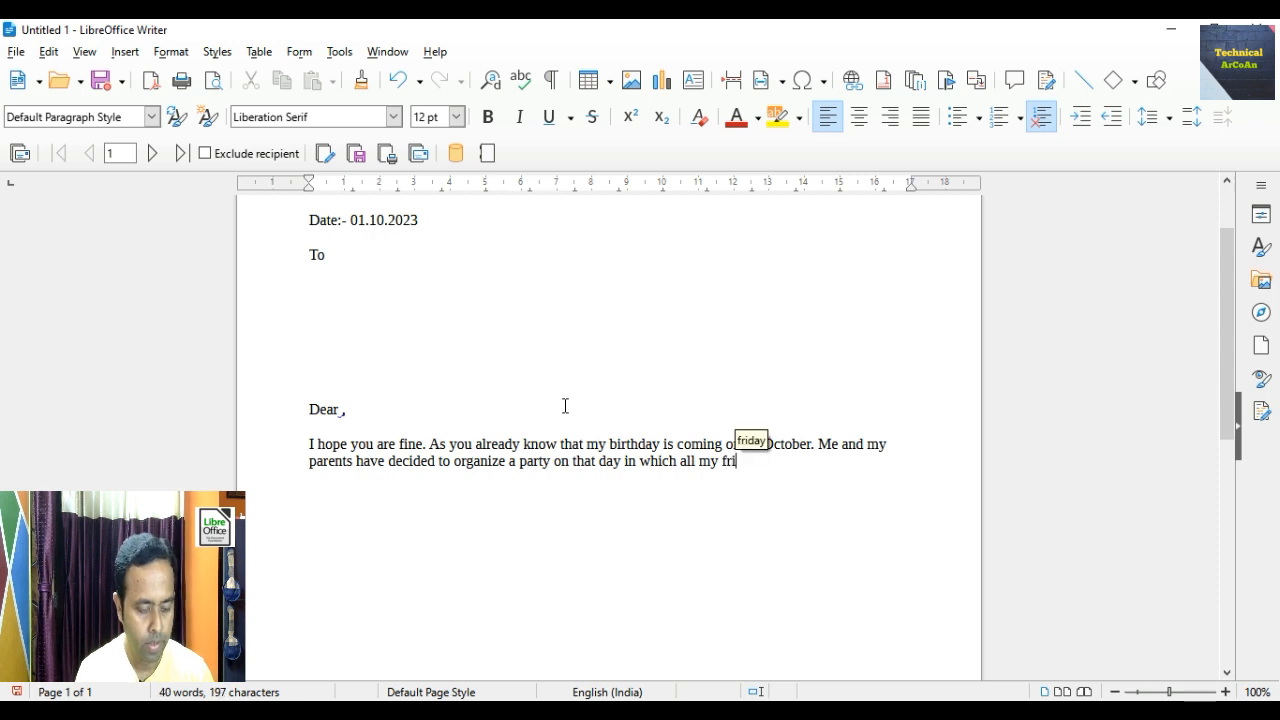
{"action": "type", "text": "ends"}
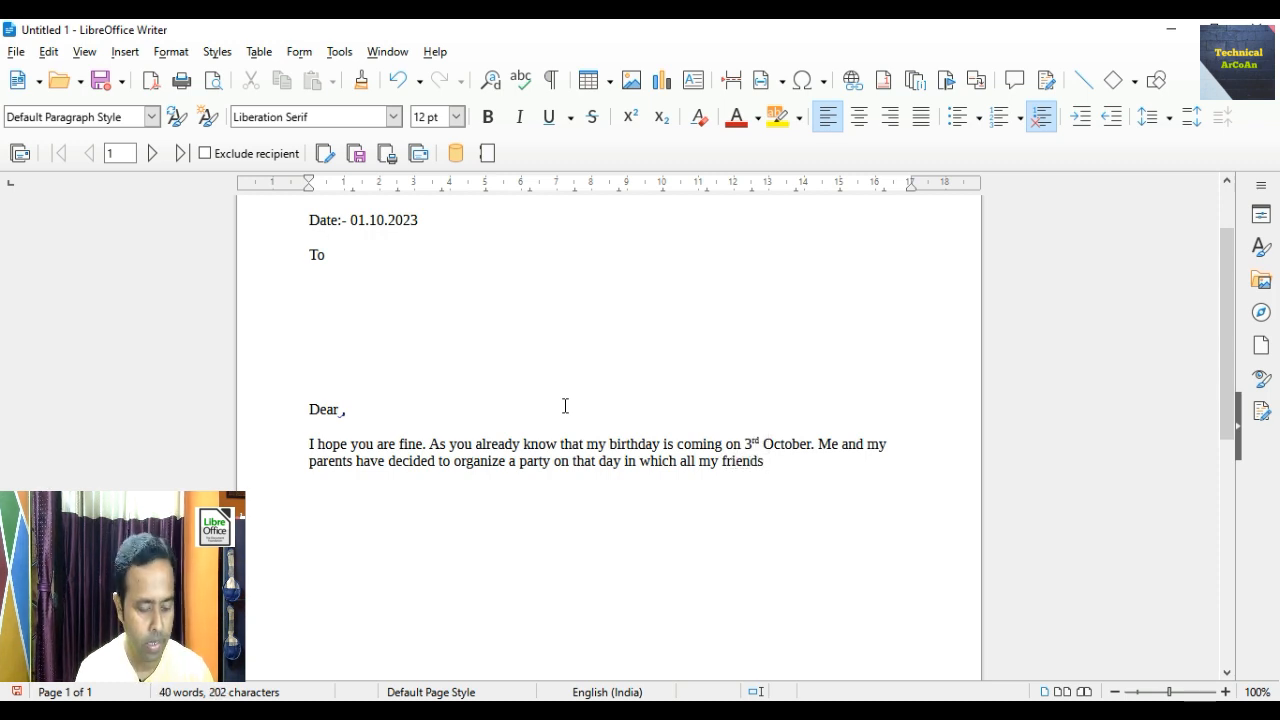
{"action": "type", "text": " and "}
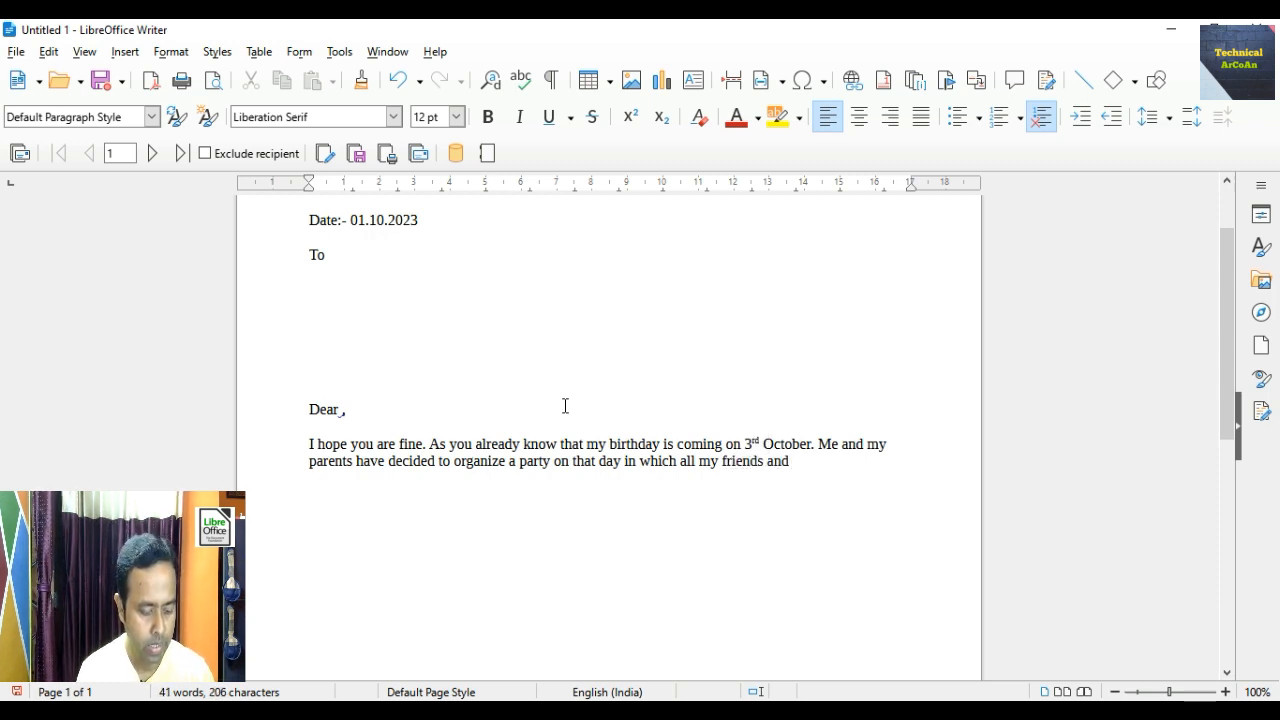
{"action": "type", "text": "family m"}
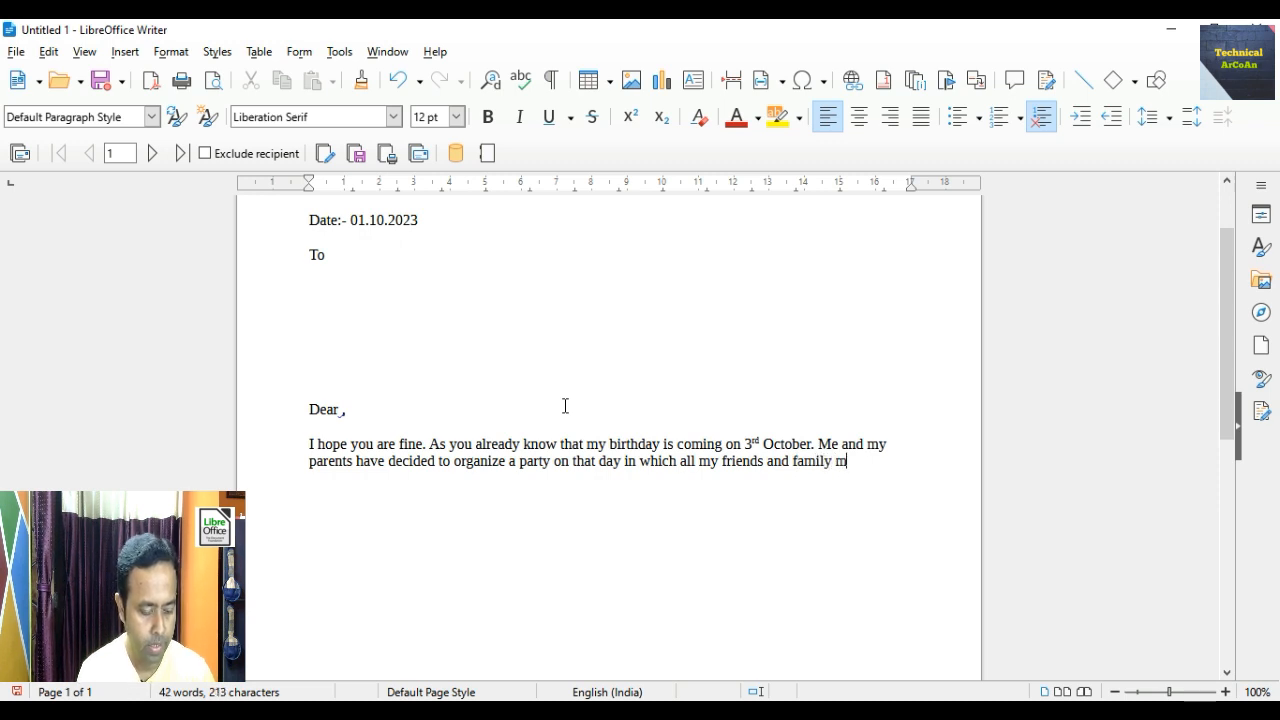
{"action": "type", "text": "embers"}
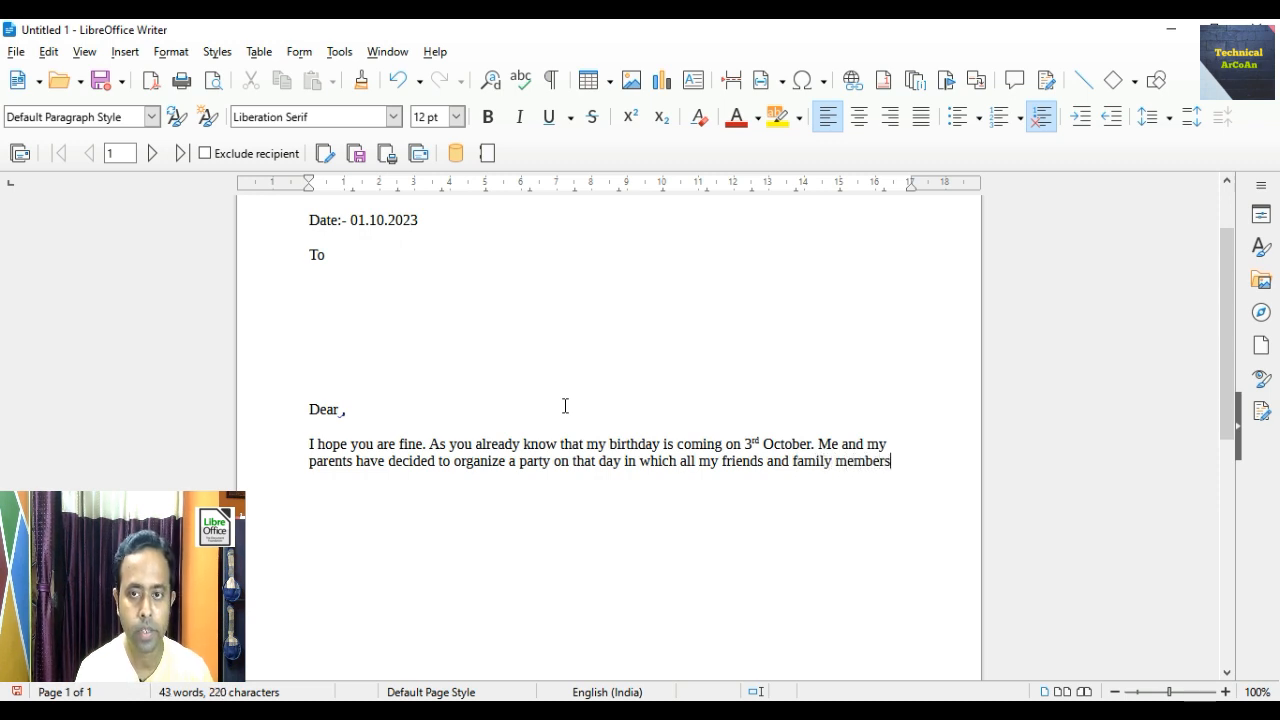
{"action": "type", "text": " are "}
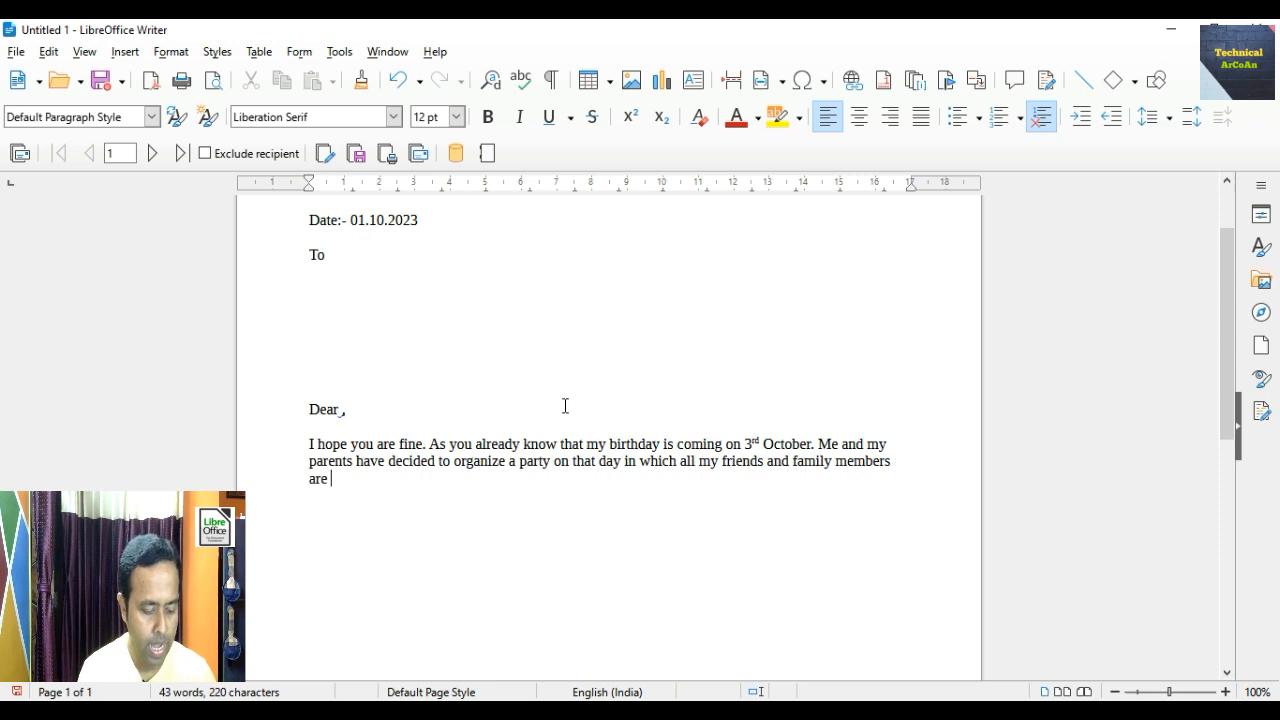
{"action": "type", "text": "invited."}
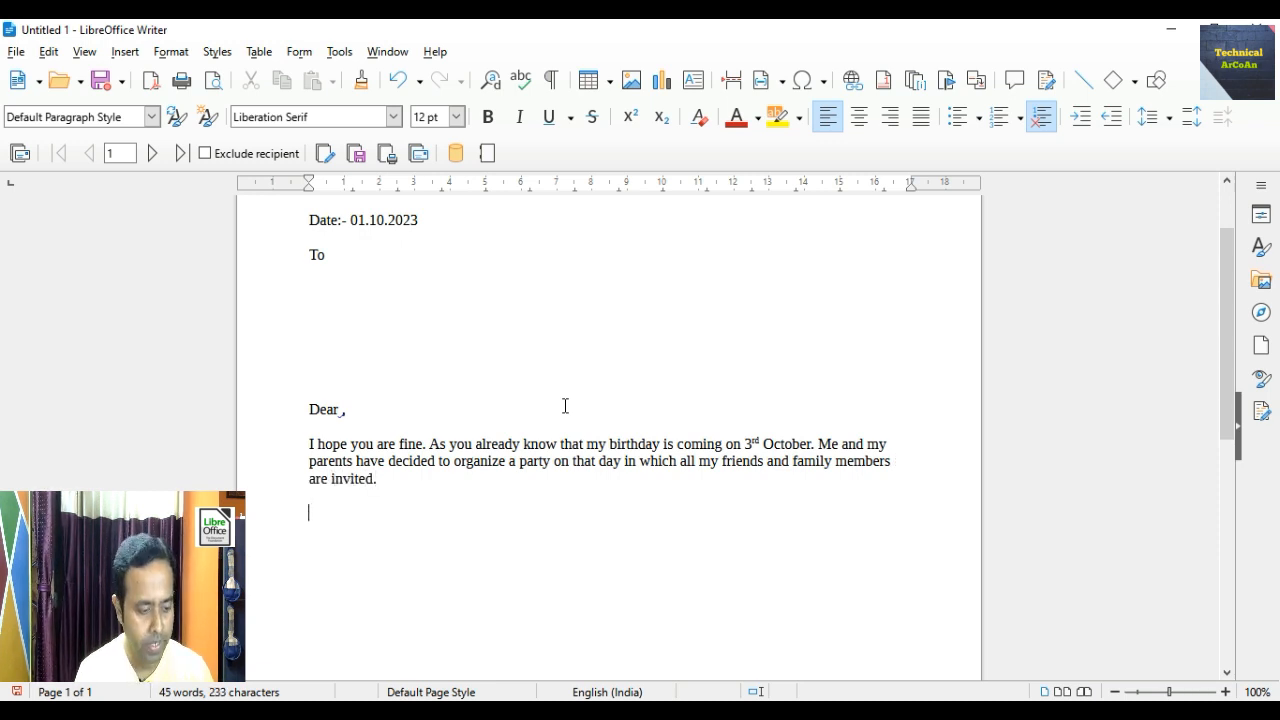
{"action": "type", "text": "So, "}
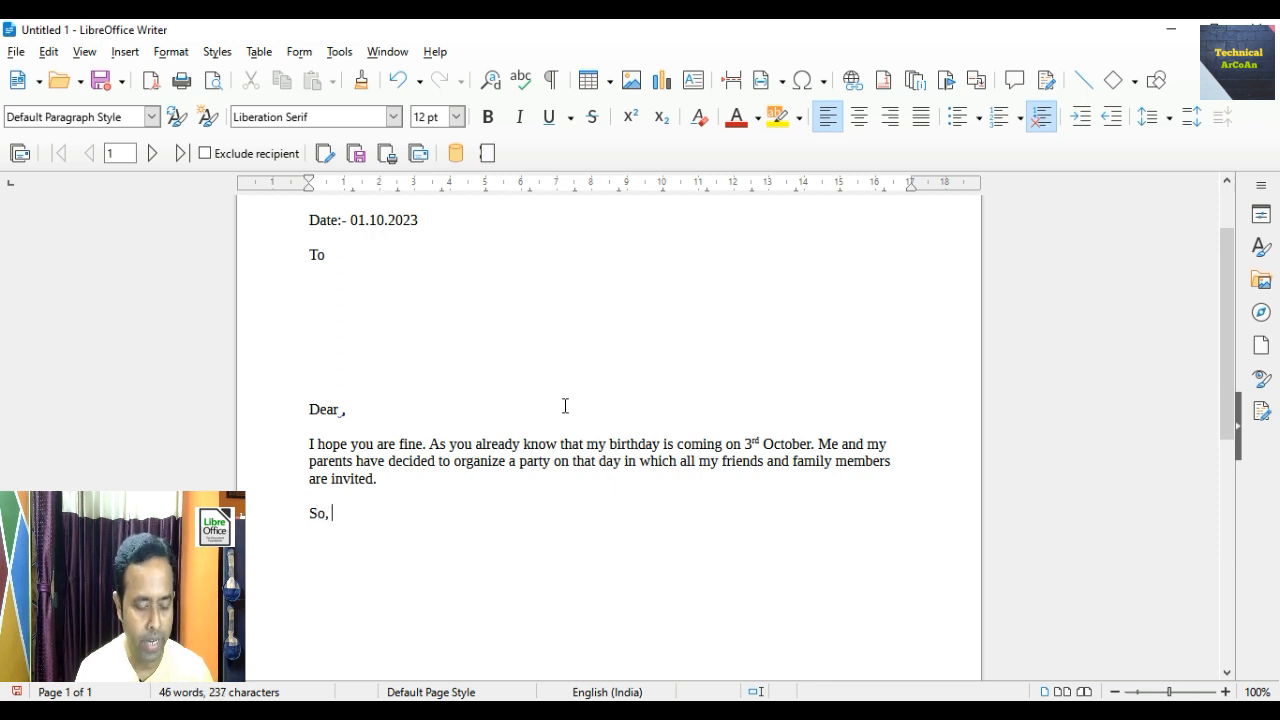
{"action": "type", "text": "I am i"}
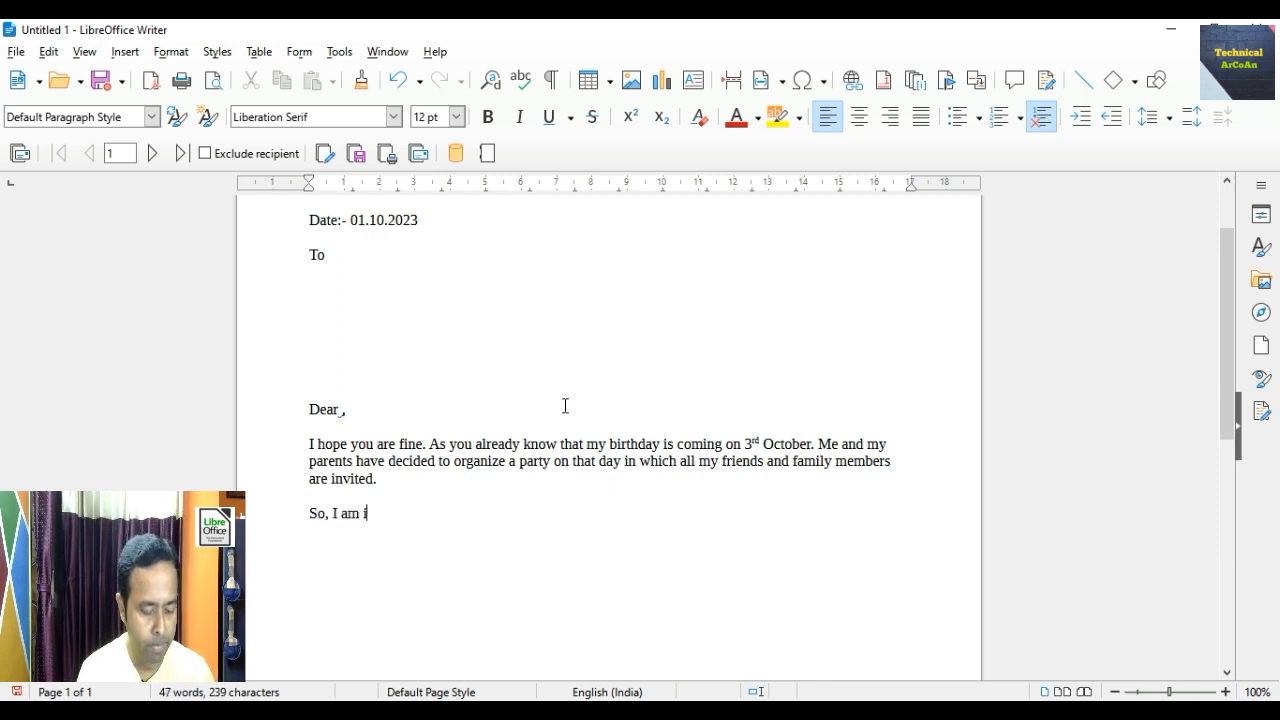
{"action": "type", "text": "nviting y"}
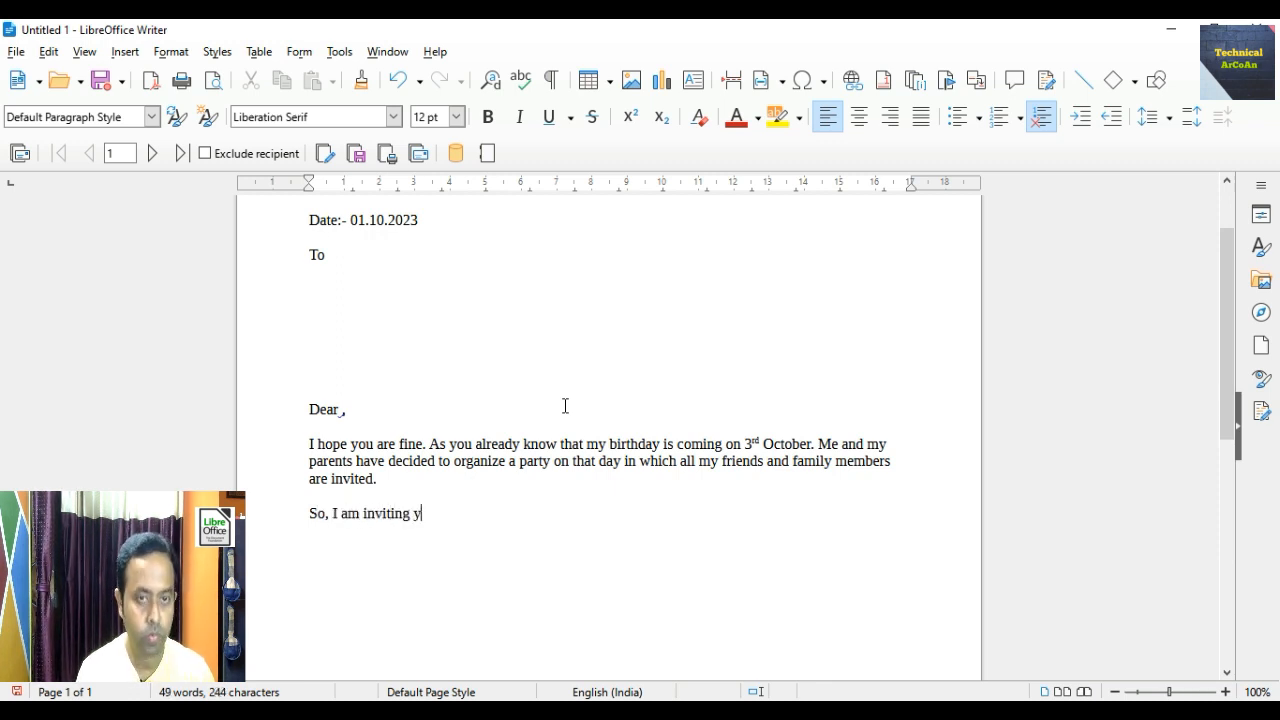
{"action": "type", "text": "ou"}
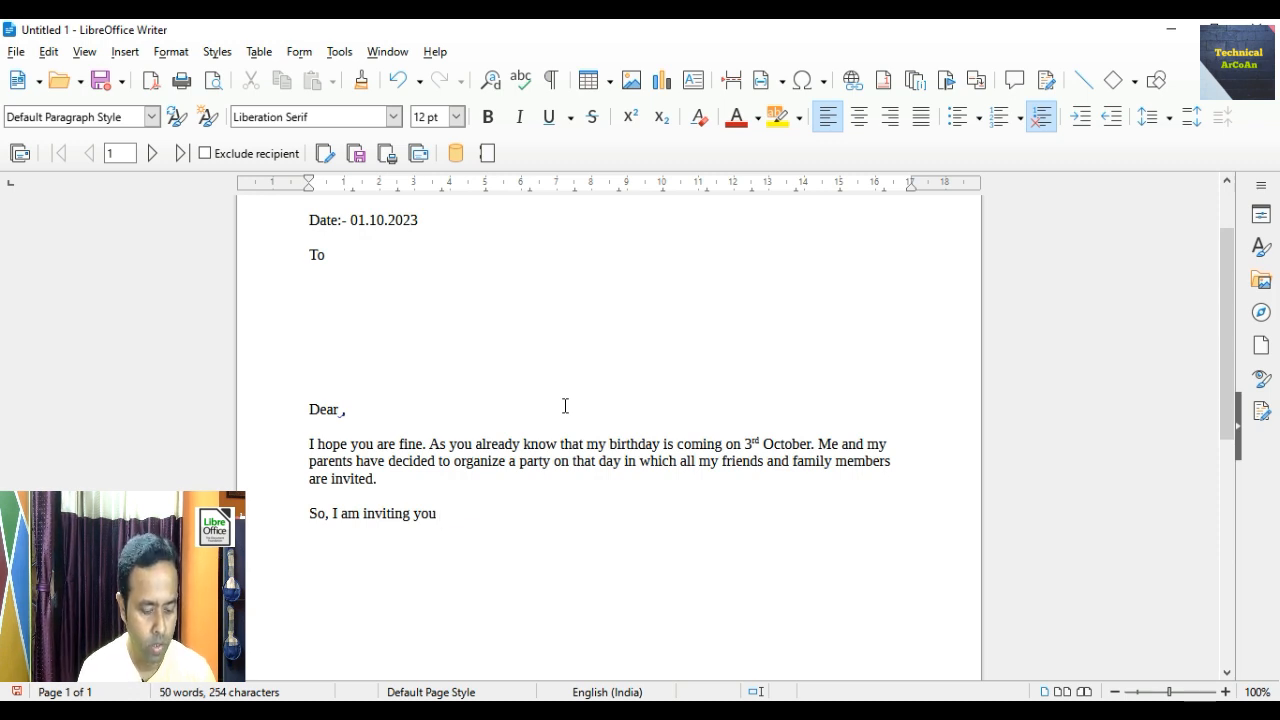
{"action": "type", "text": " to attend "}
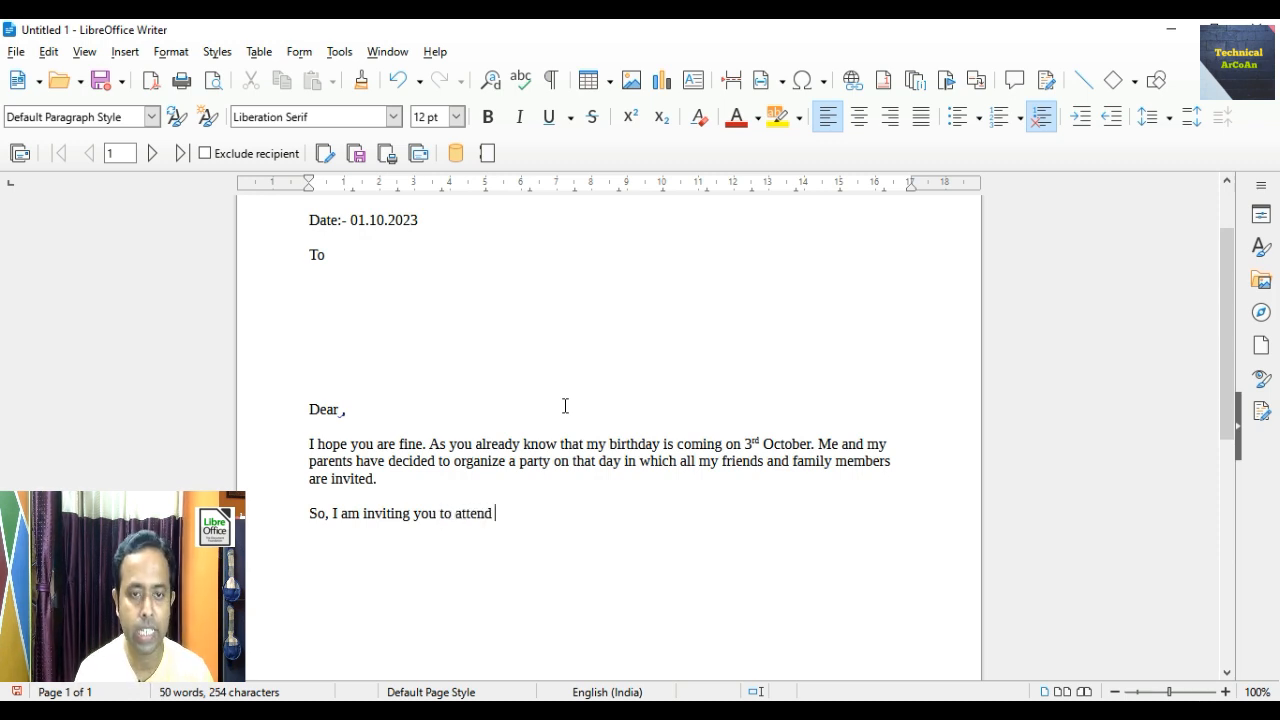
{"action": "type", "text": "this event"}
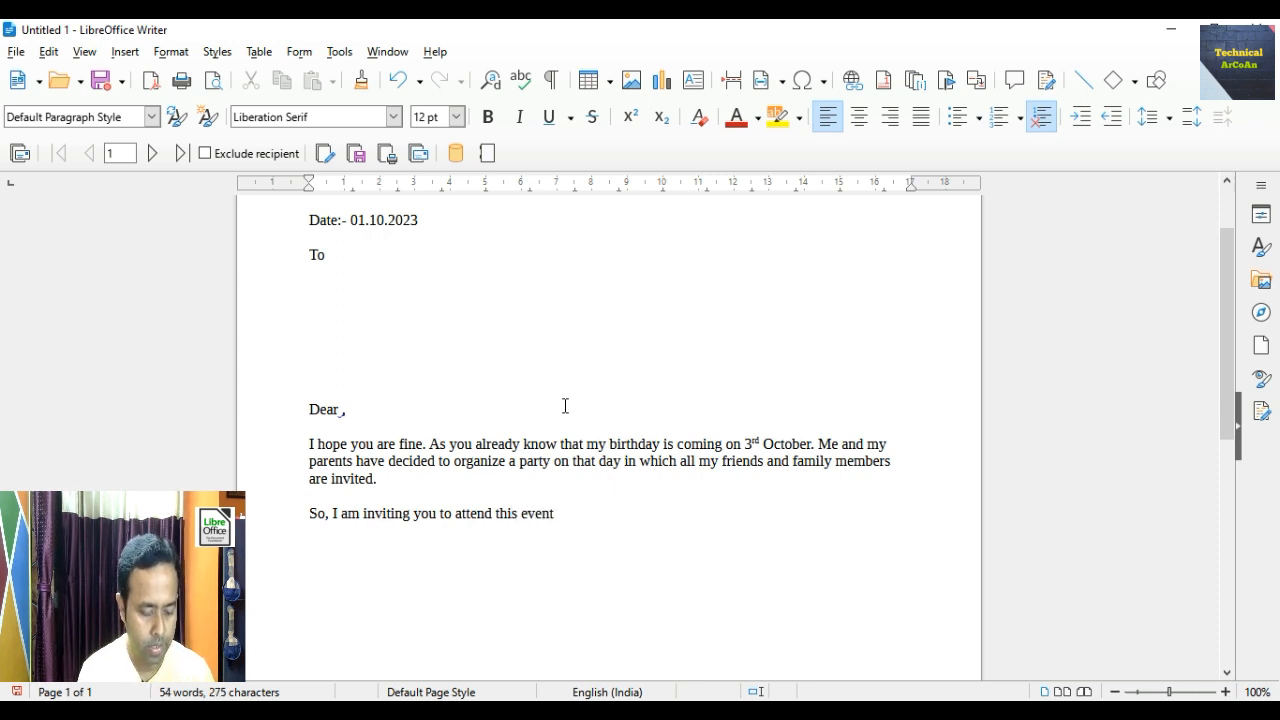
{"action": "type", "text": ", this w"}
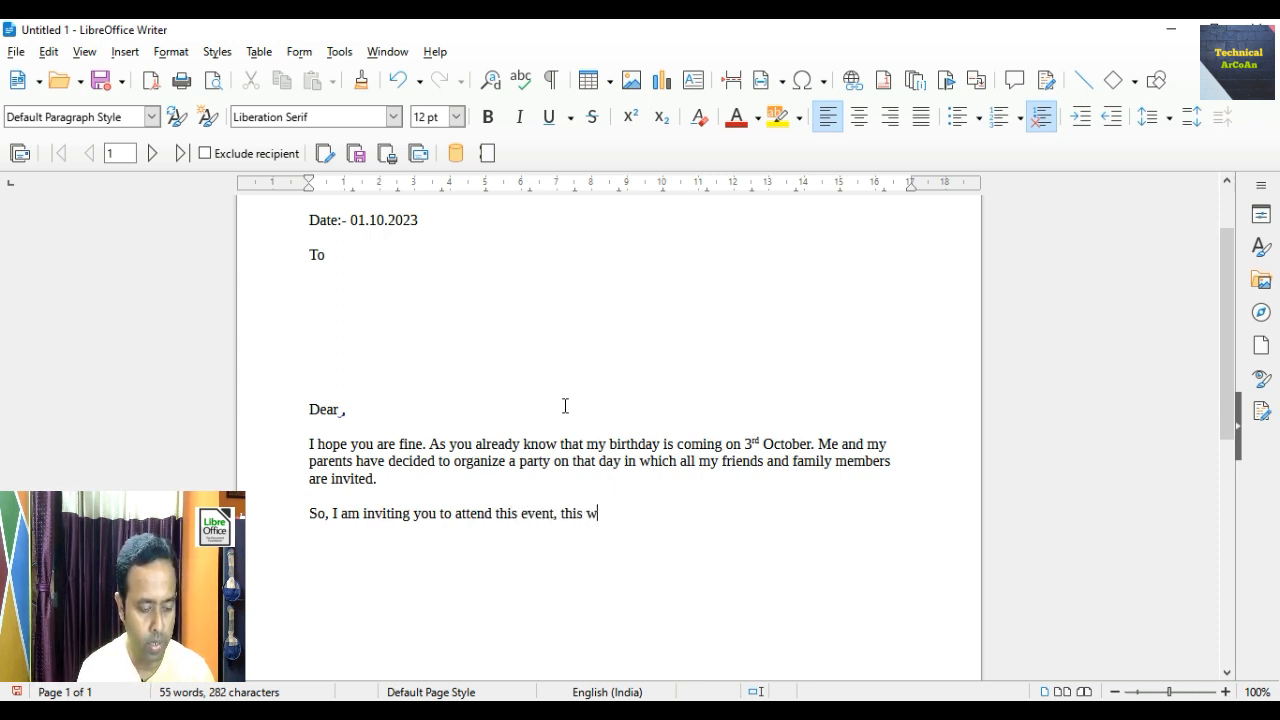
{"action": "type", "text": "ill make "}
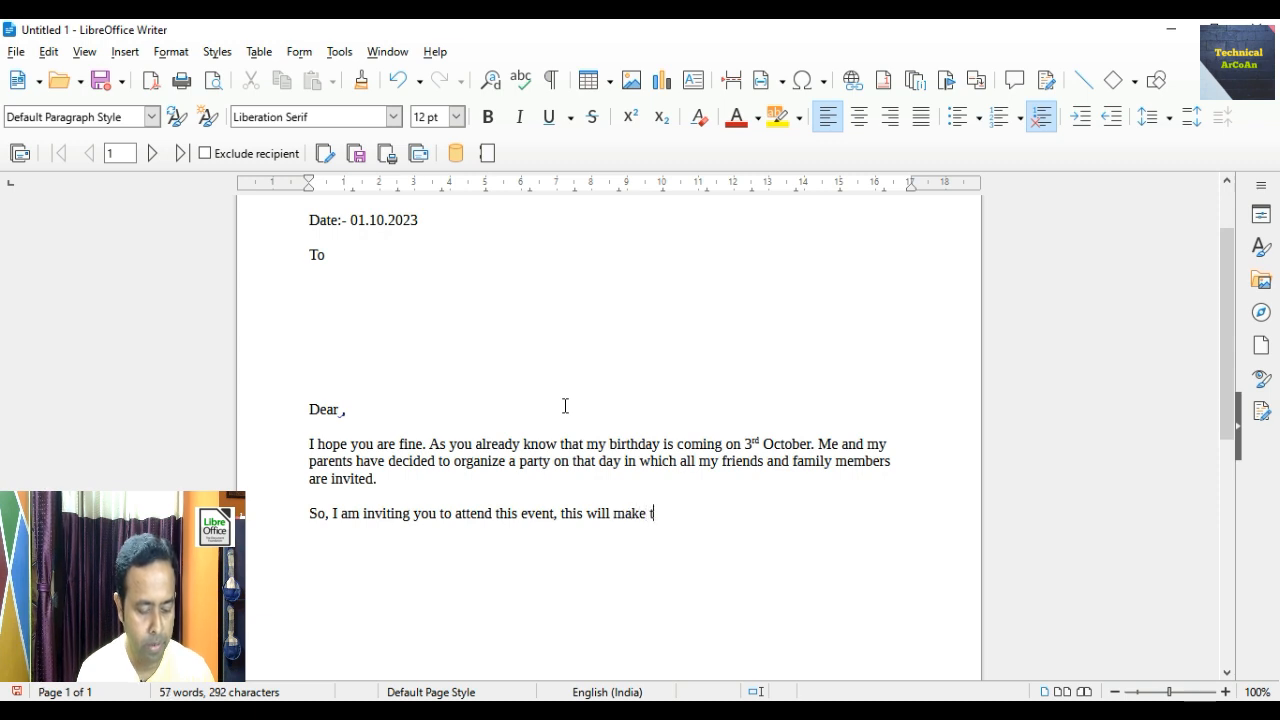
{"action": "type", "text": "me happy"}
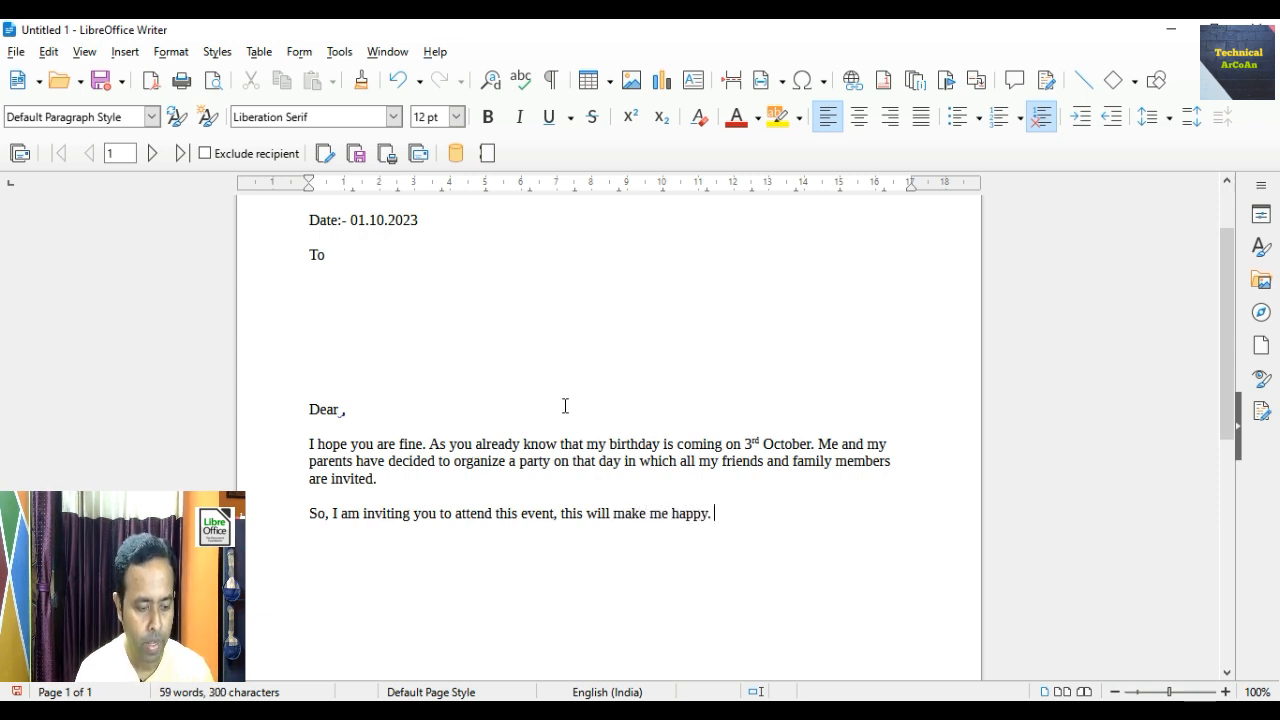
{"action": "type", "text": ". Convey "}
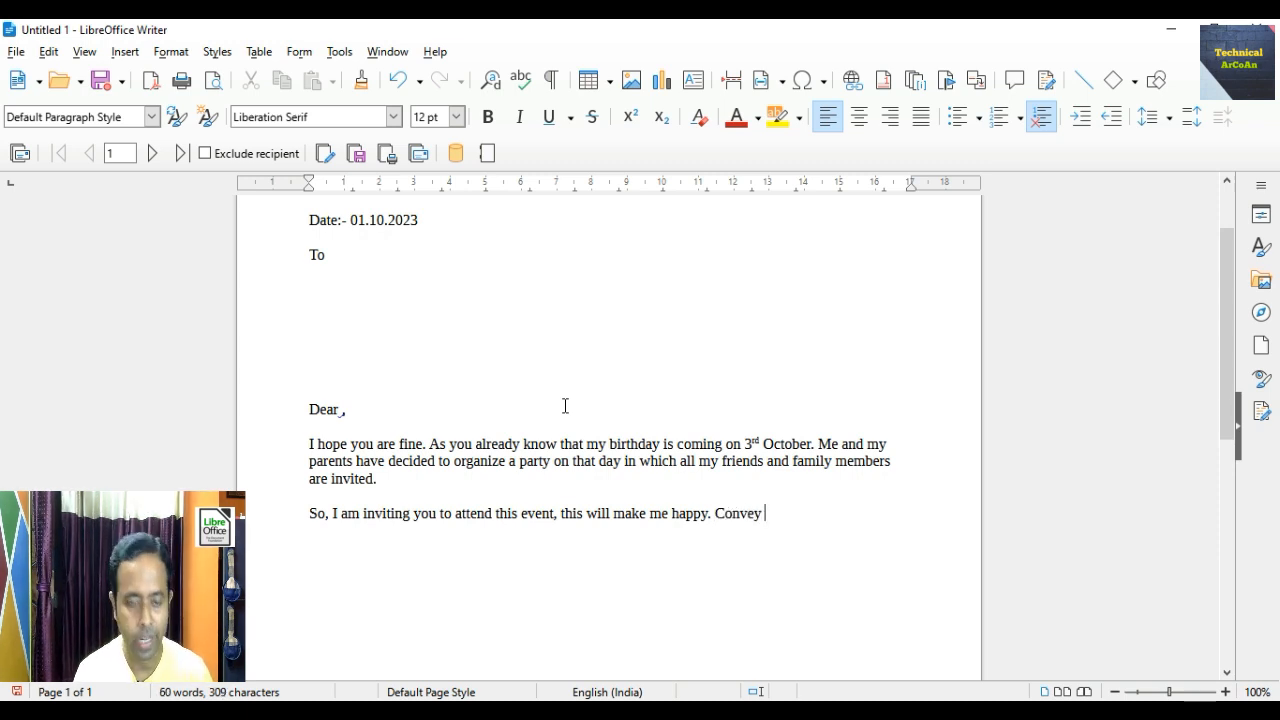
{"action": "type", "text": "my"}
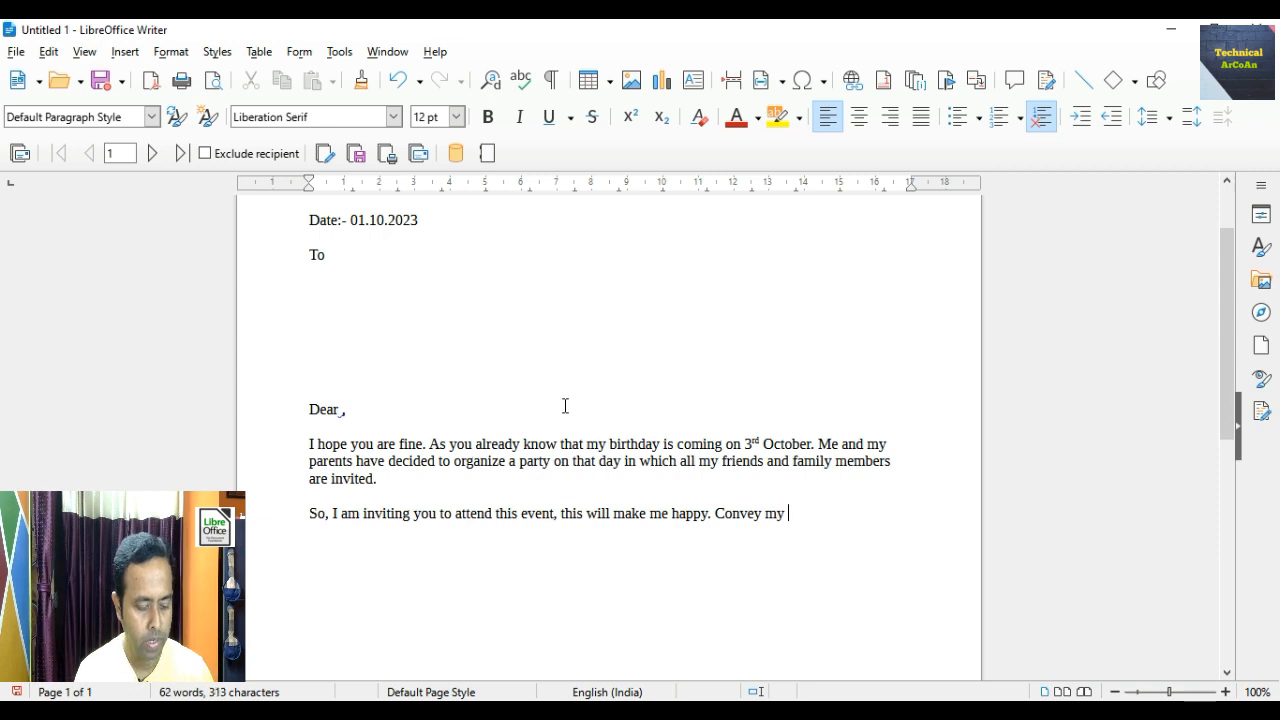
{"action": "type", "text": " regards "}
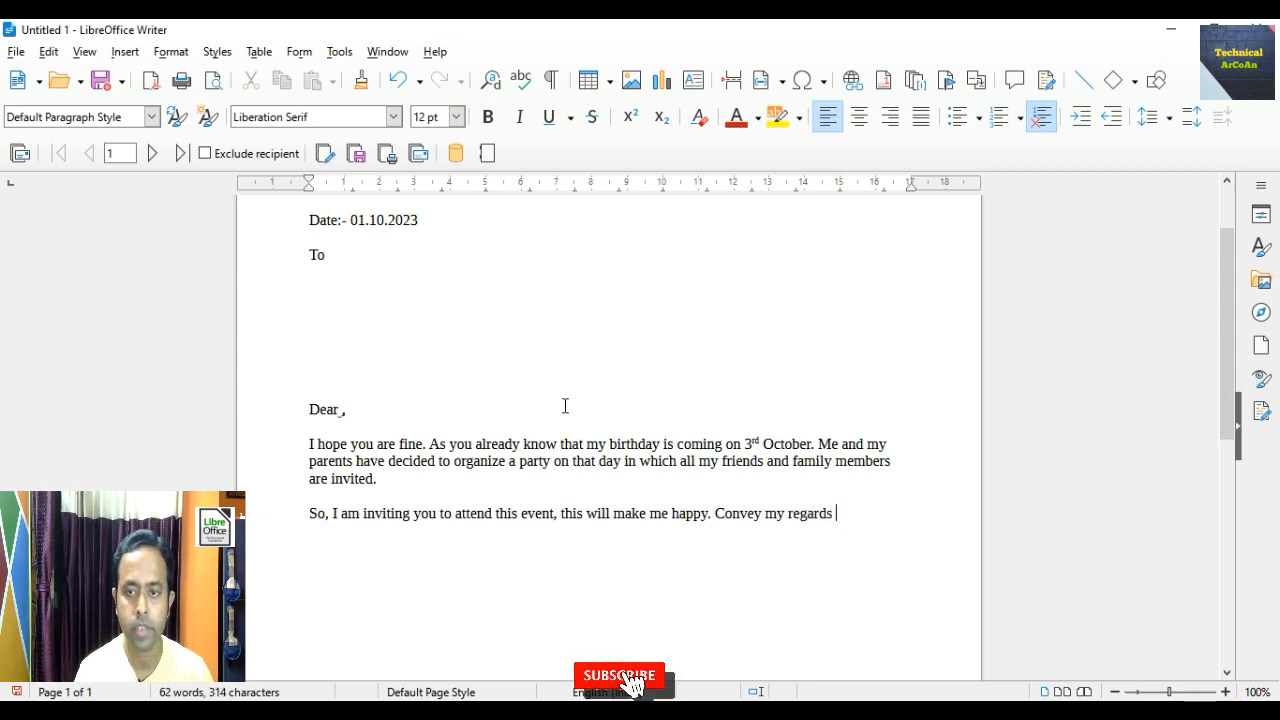
{"action": "type", "text": "to "}
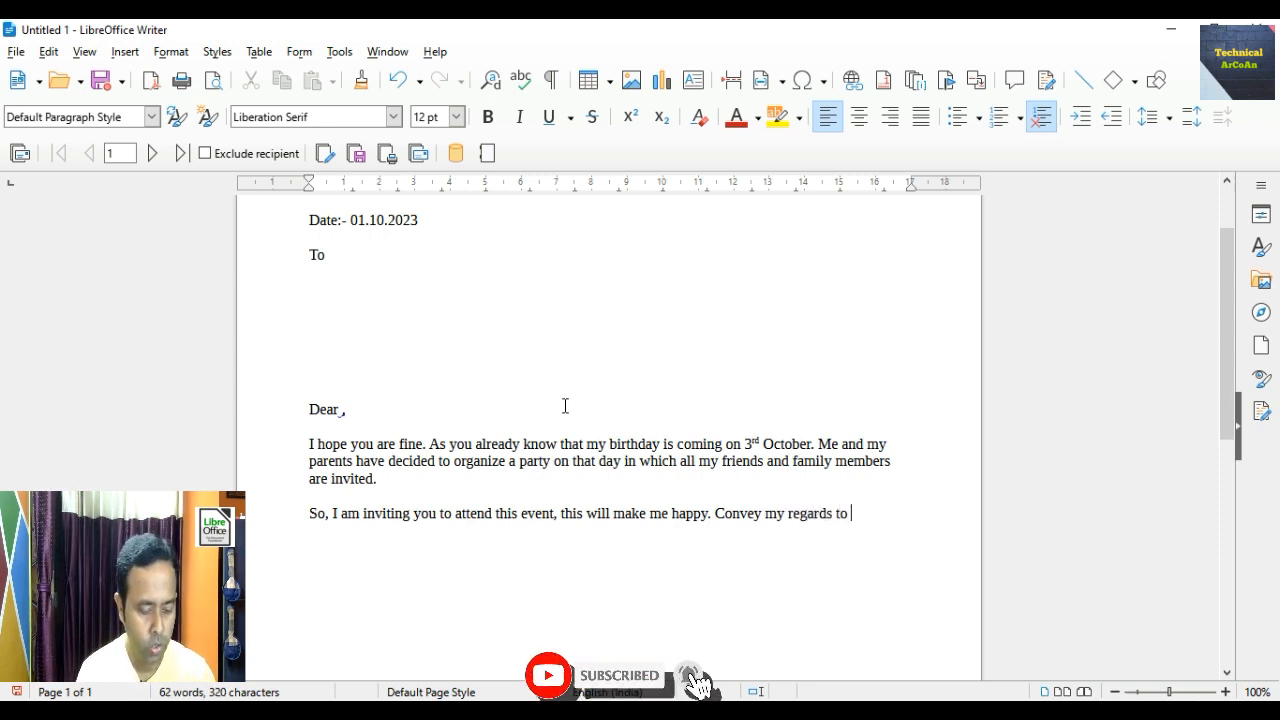
{"action": "type", "text": "your "}
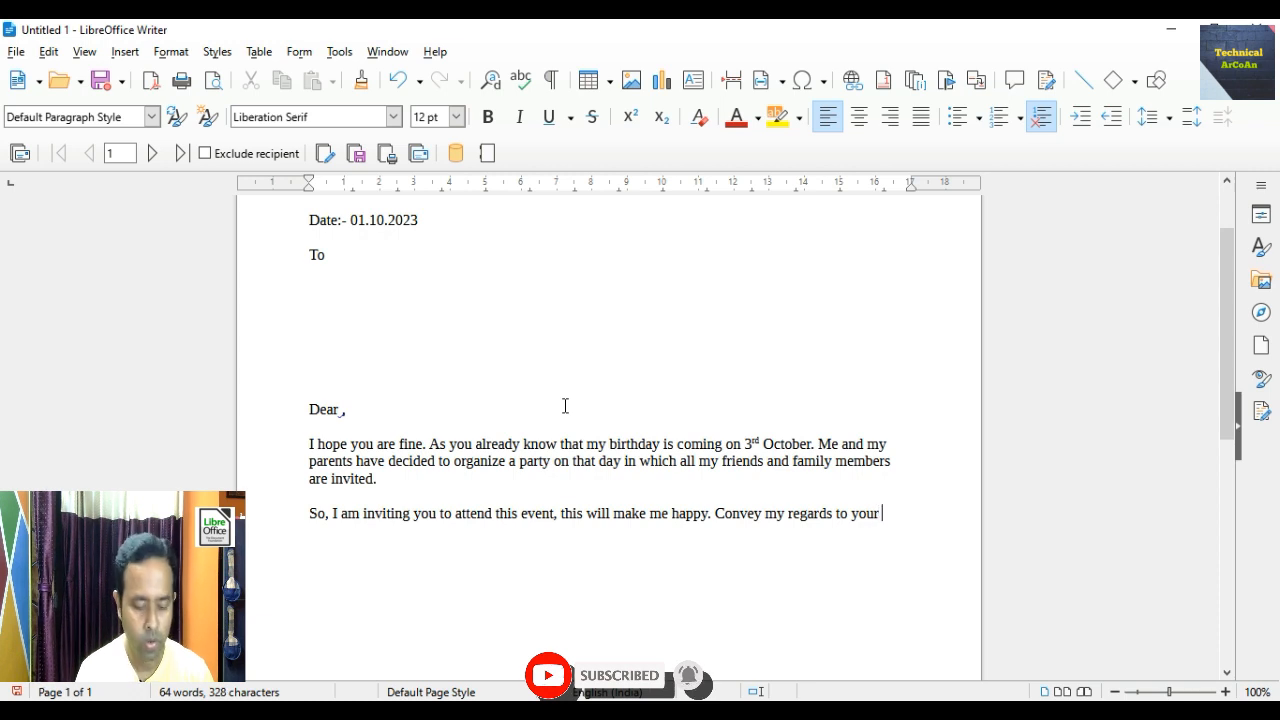
{"action": "type", "text": "parents."}
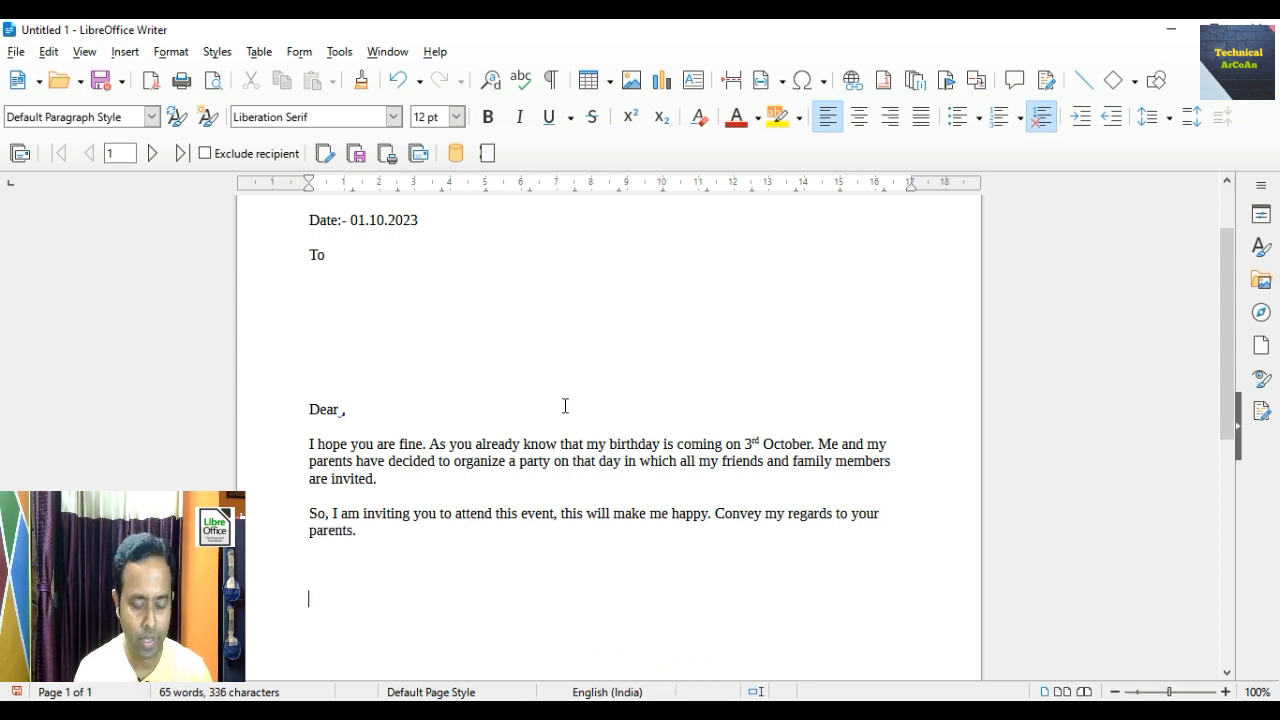
{"action": "type", "text": "yours "}
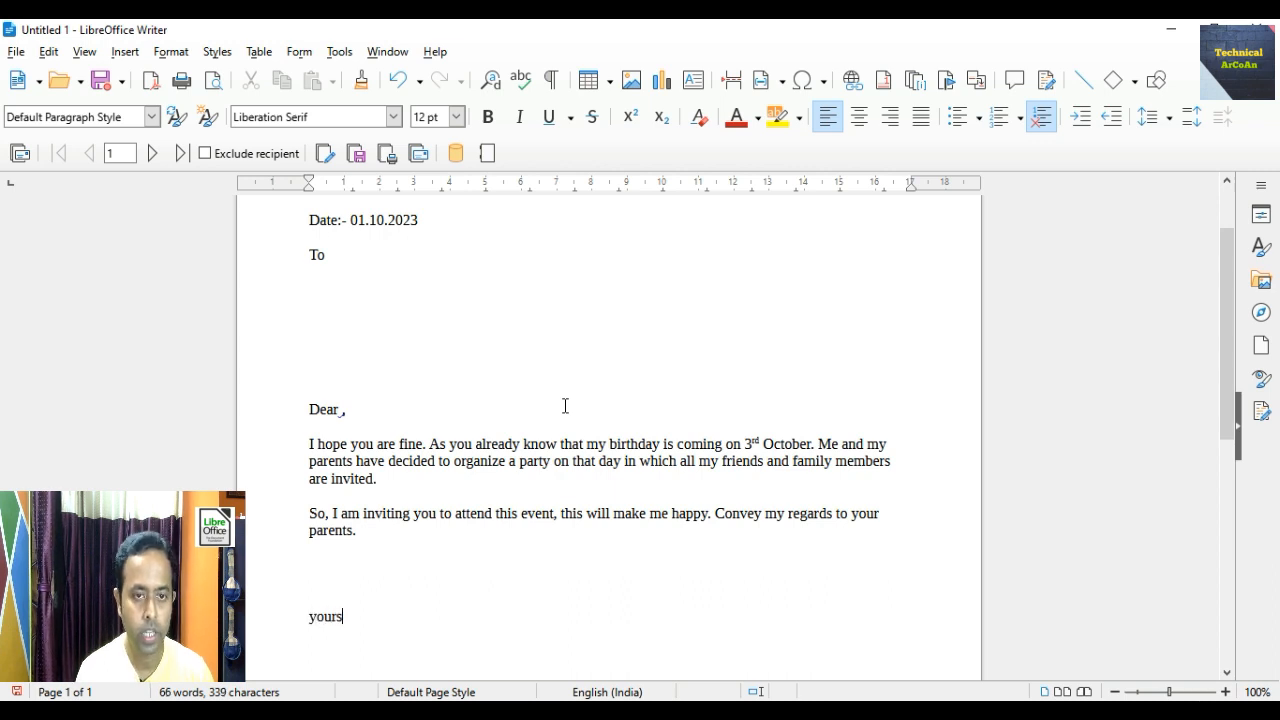
{"action": "type", "text": "lovi"}
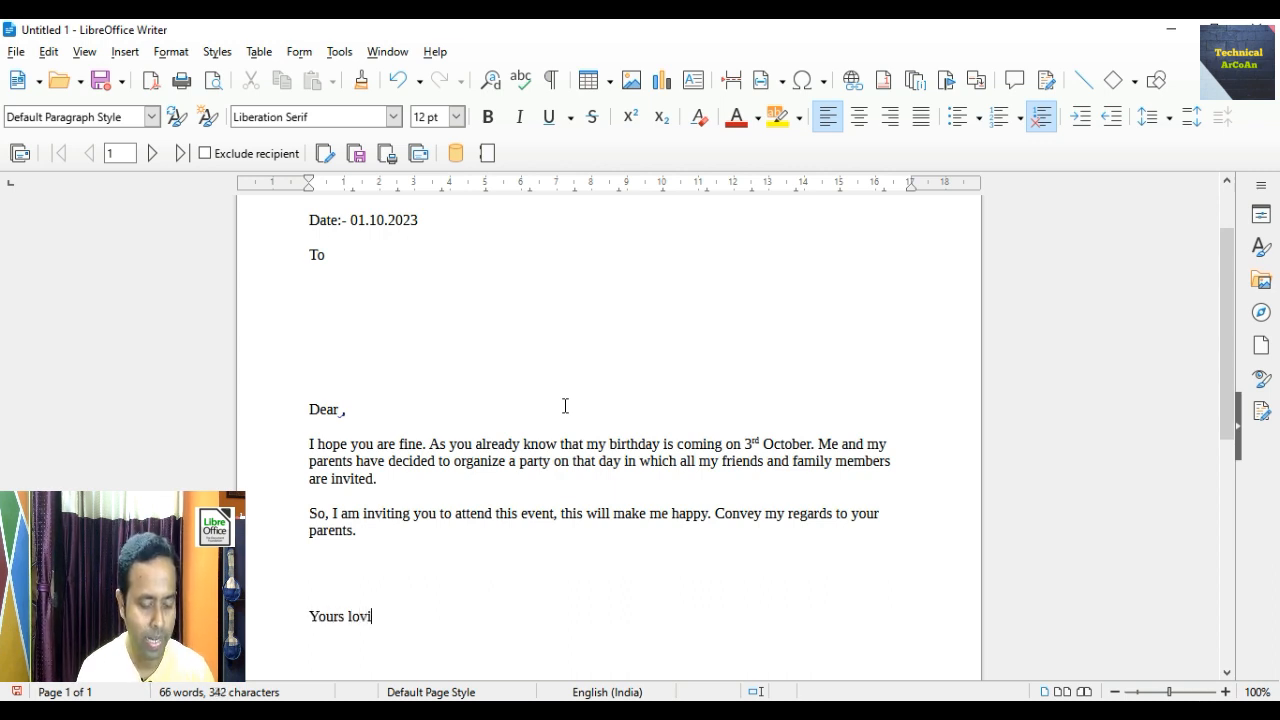
{"action": "type", "text": "ngArnab"}
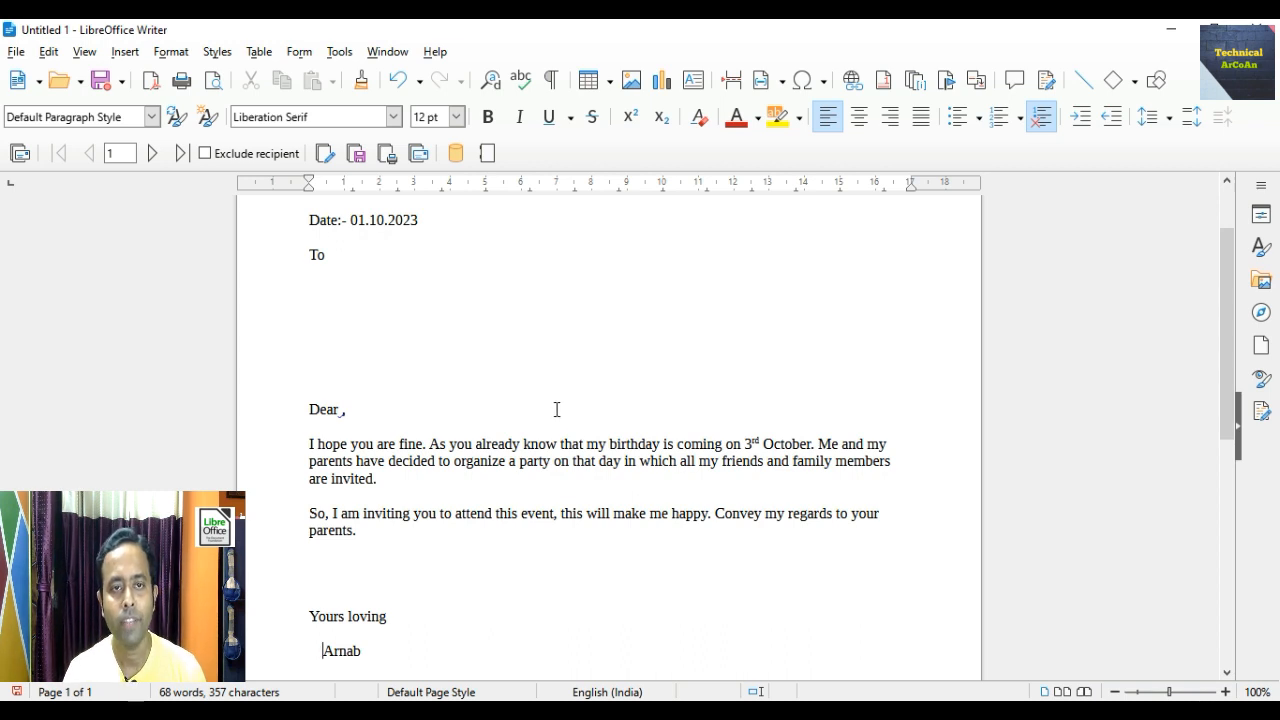
- Scroll back up to the top of the letter
{"action": "scroll", "coordinate": [551, 433], "scroll_direction": "up", "scroll_amount": 2}
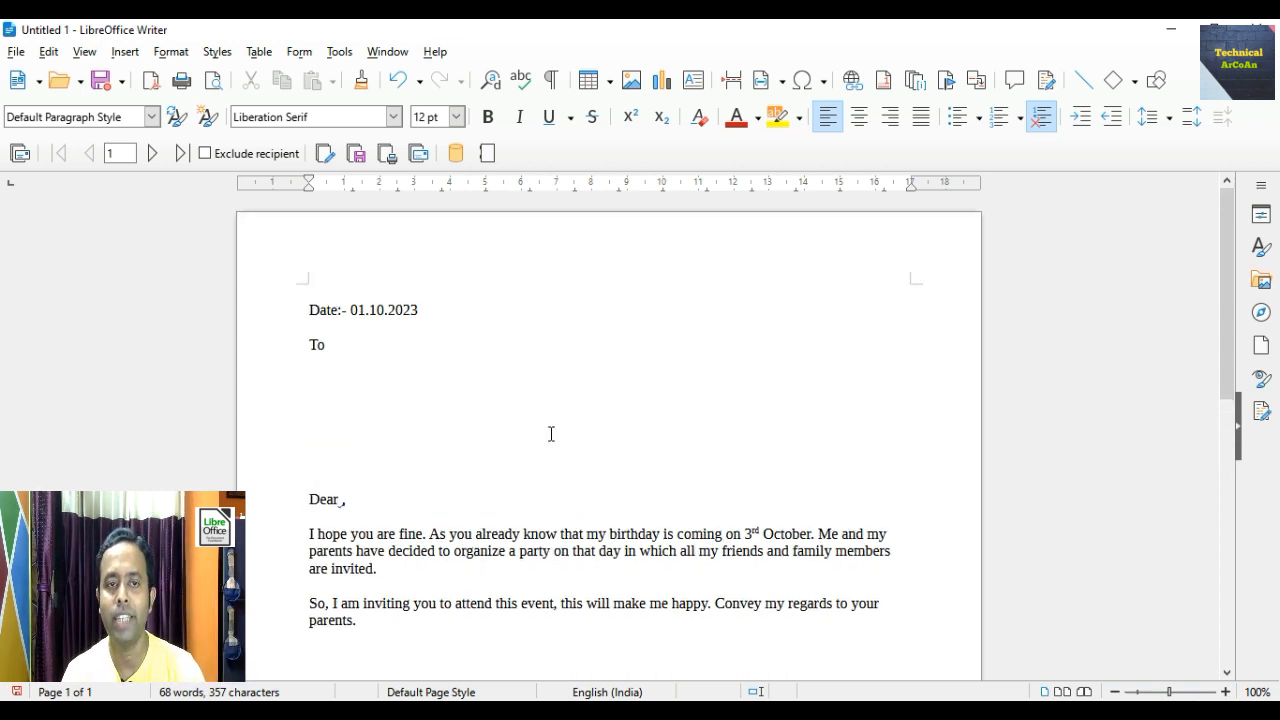
{"action": "left_click", "coordinate": [311, 342]}
{"action": "key", "text": "Return"}
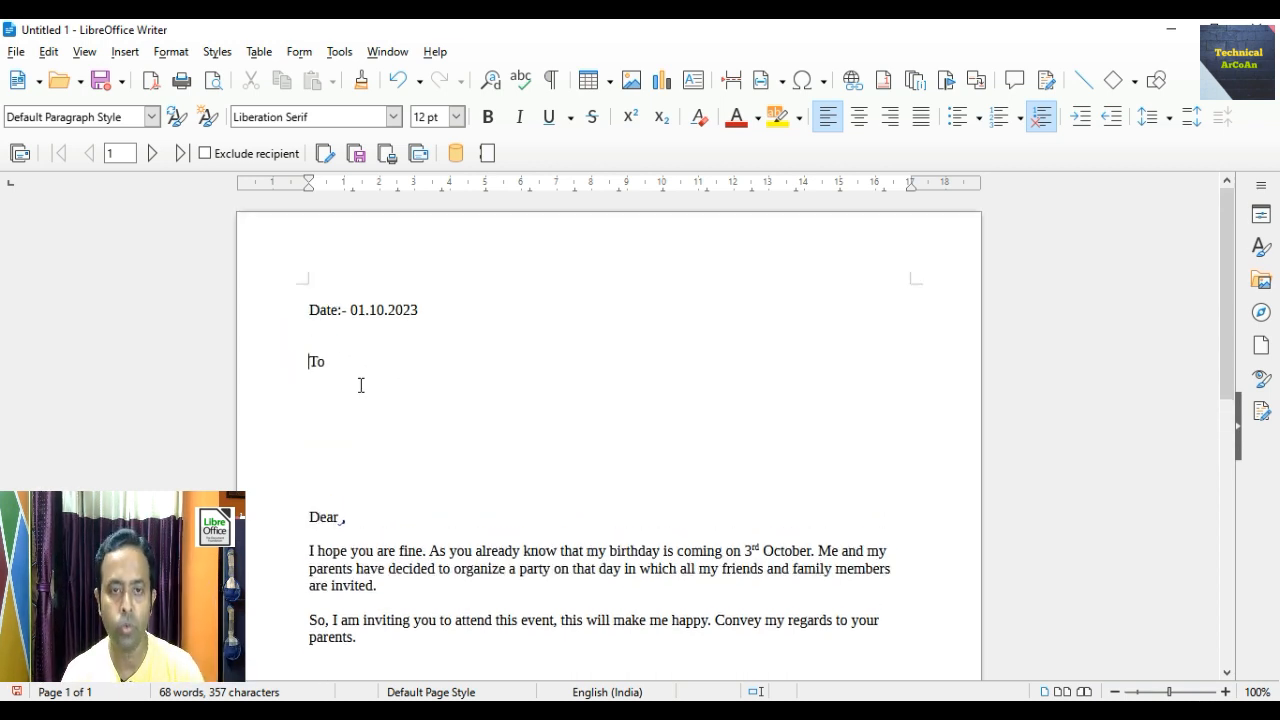
{"action": "scroll", "coordinate": [461, 427], "scroll_direction": "down", "scroll_amount": 3}
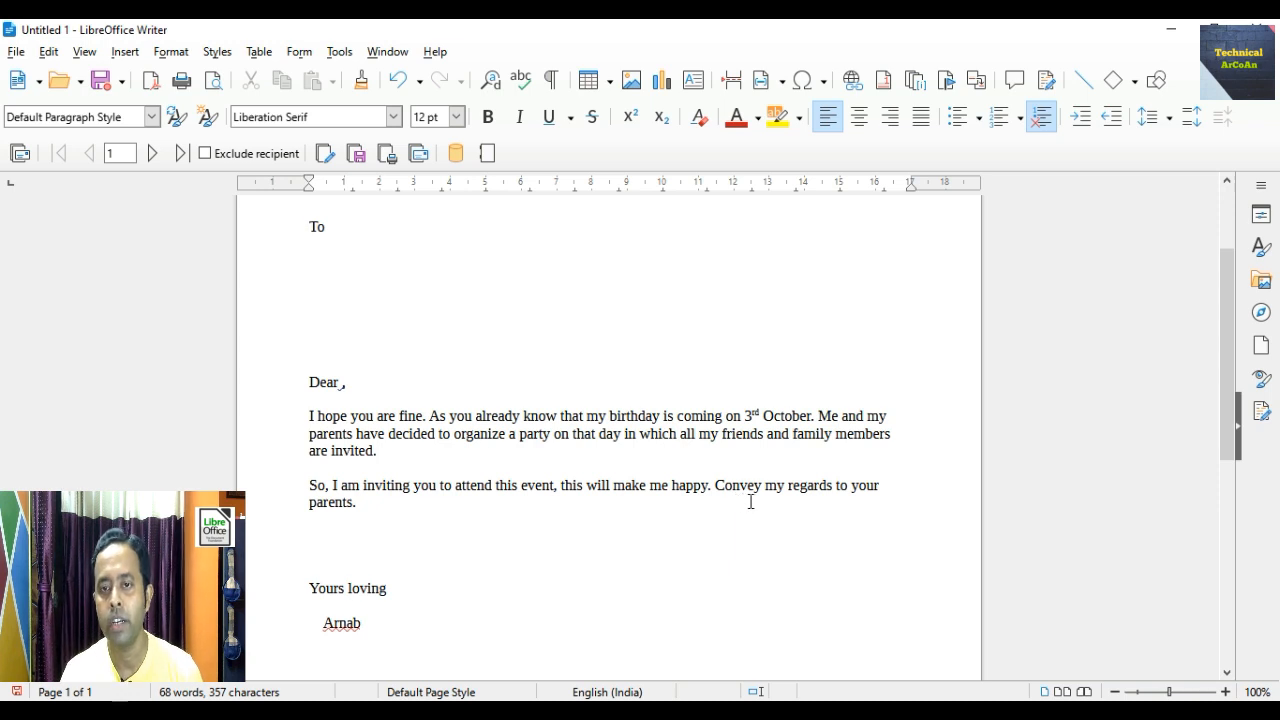
{"action": "scroll", "coordinate": [738, 505], "scroll_direction": "down", "scroll_amount": 2}
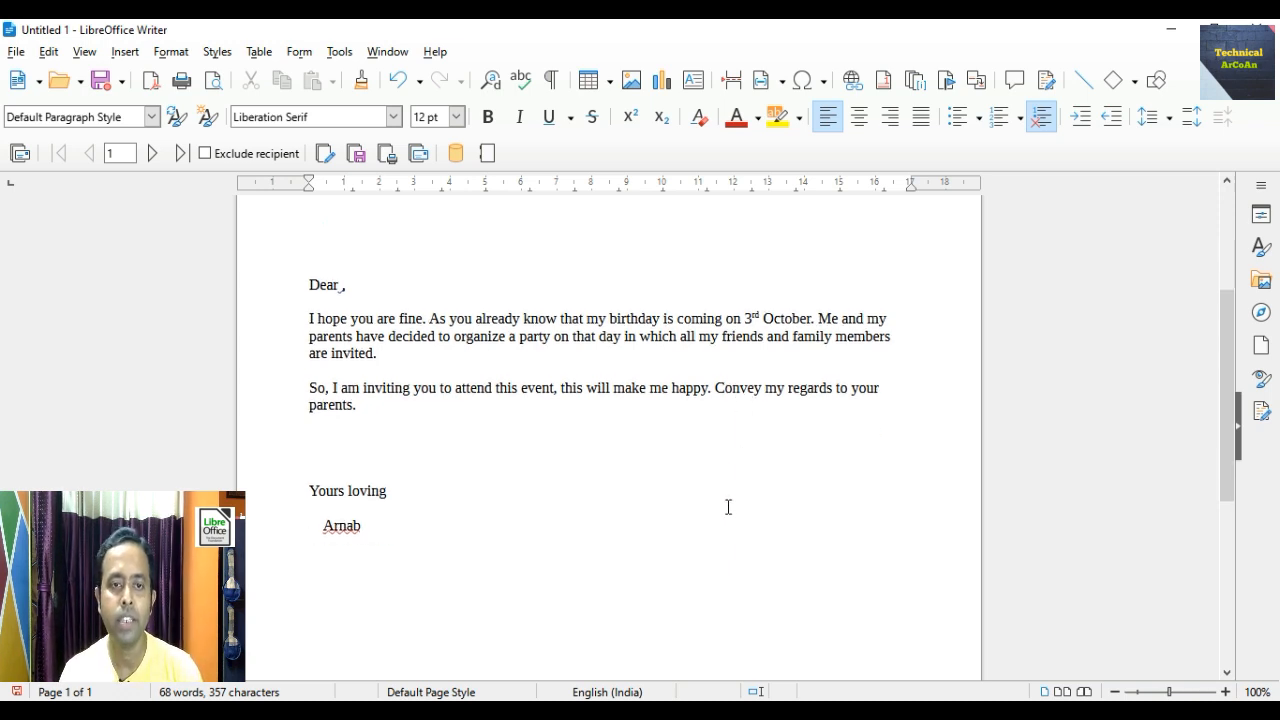
{"action": "scroll", "coordinate": [728, 507], "scroll_direction": "down", "scroll_amount": 1}
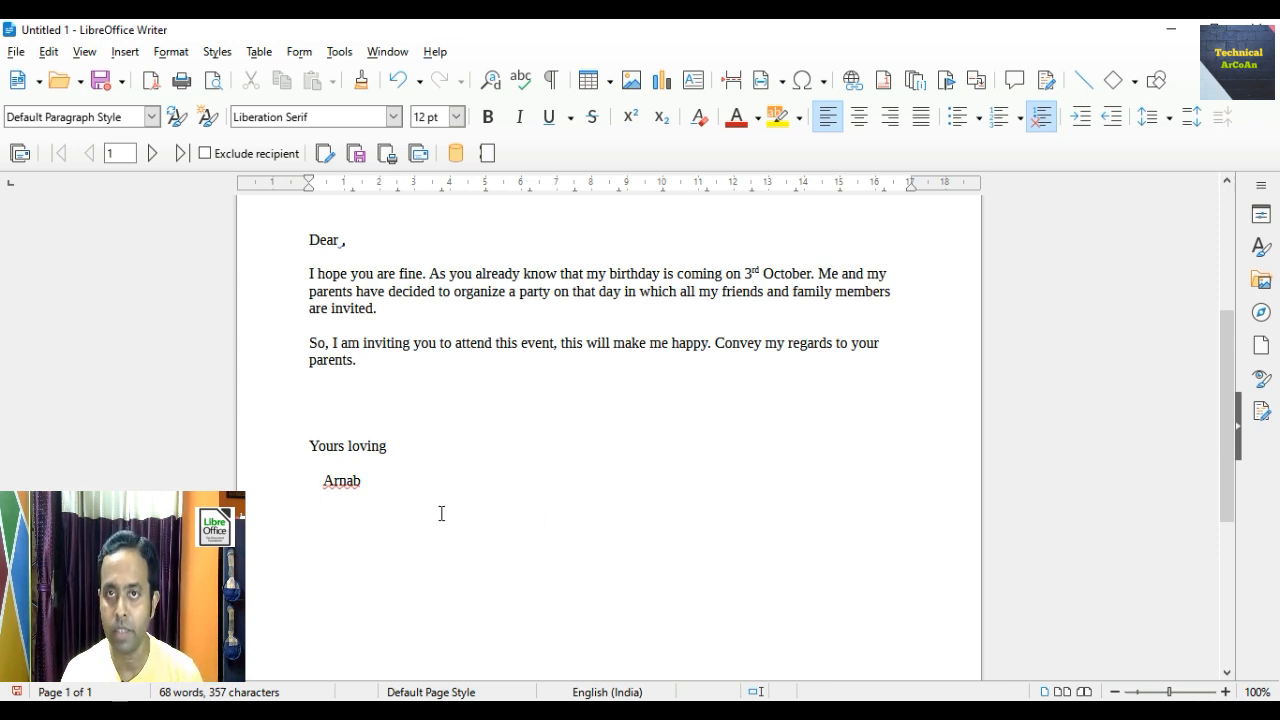
{"action": "scroll", "coordinate": [441, 513], "scroll_direction": "up", "scroll_amount": 6}
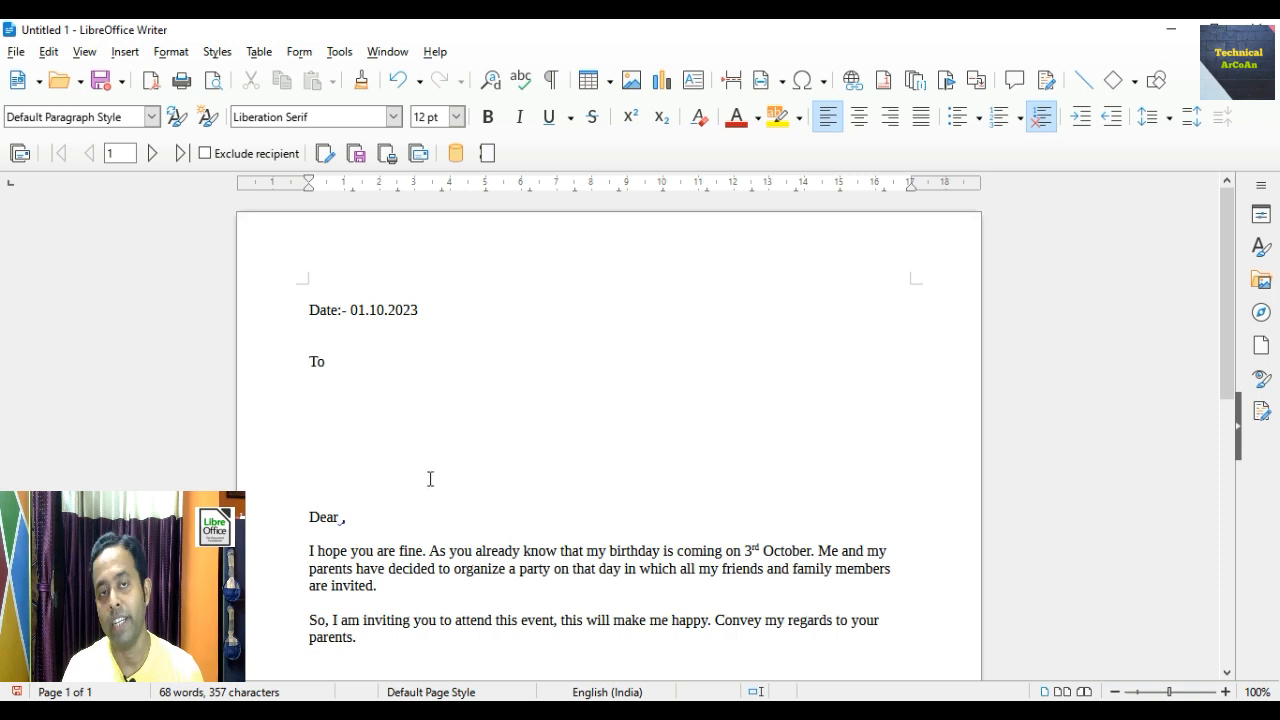
- Show the address_lists table's five recipient records in the data source view
{"action": "left_click", "coordinate": [462, 165]}
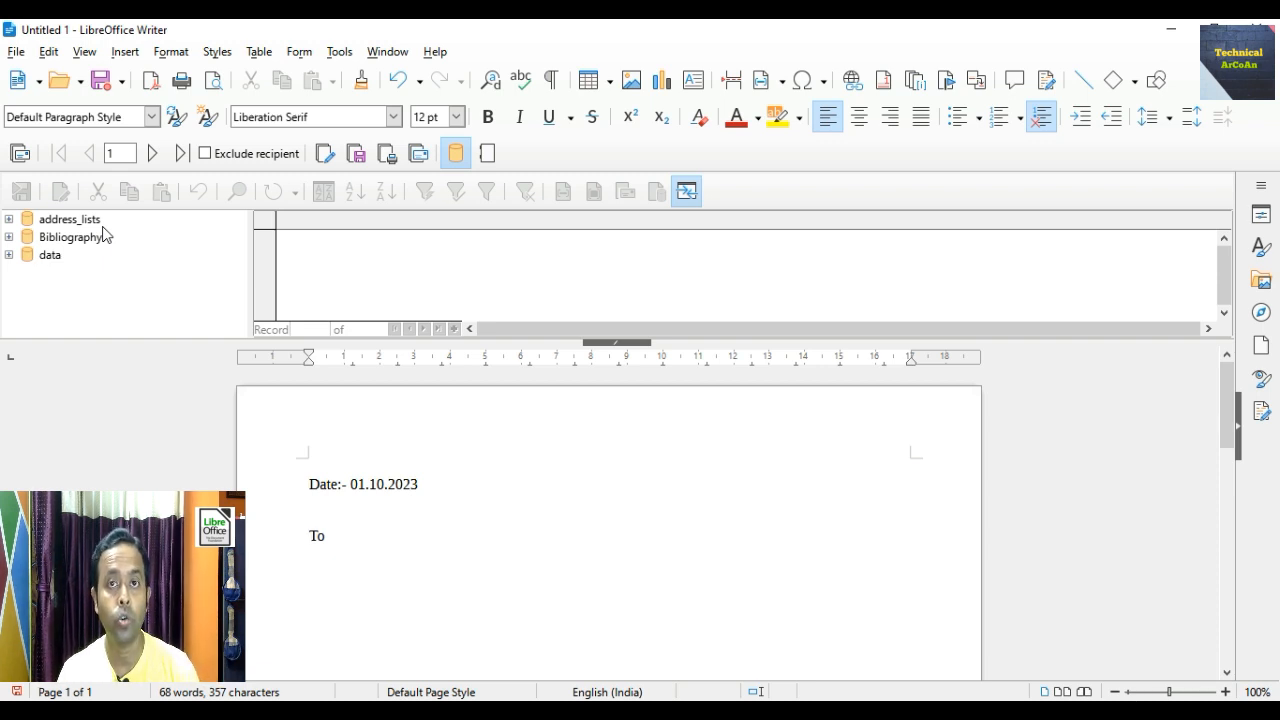
{"action": "left_click", "coordinate": [8, 220]}
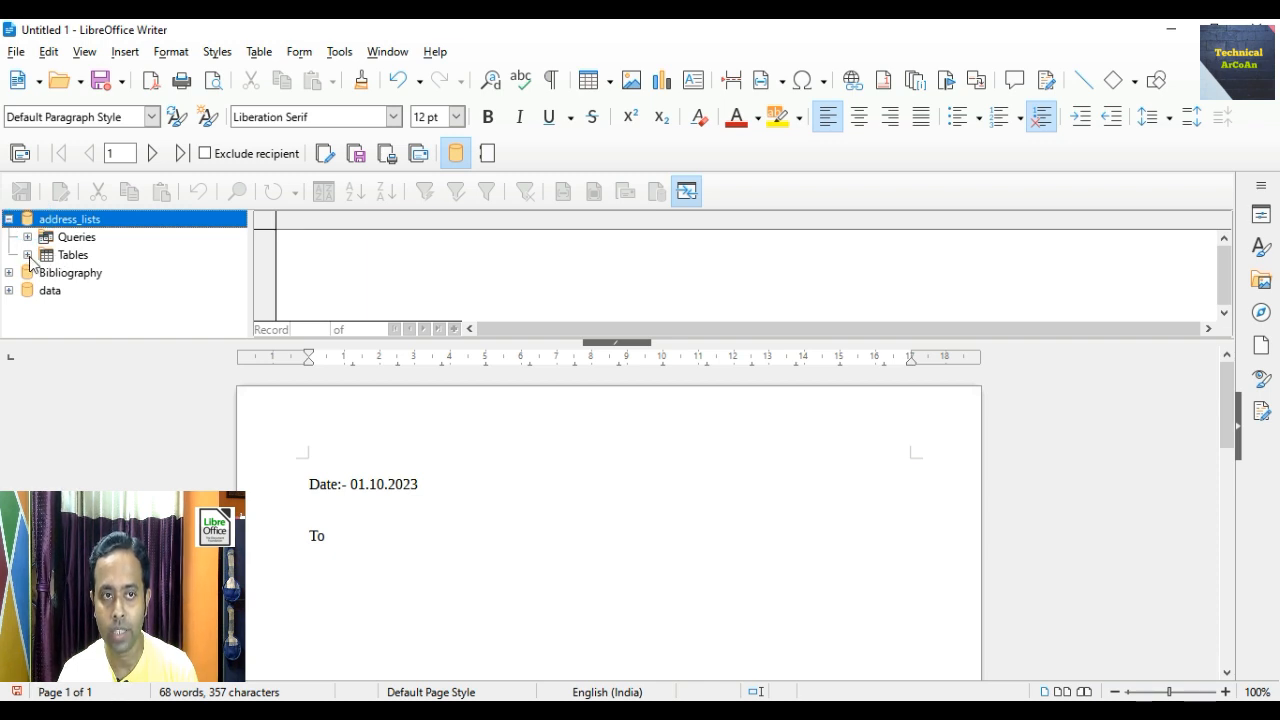
{"action": "left_click", "coordinate": [27, 255]}
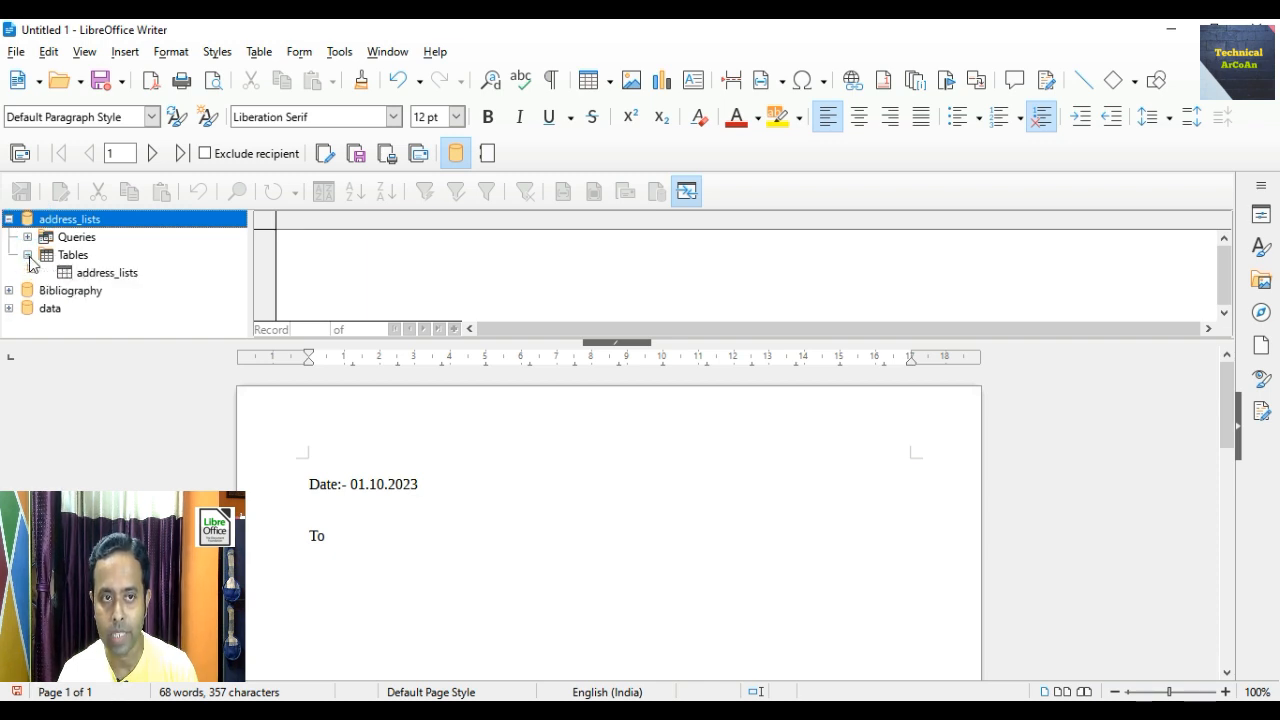
{"action": "left_click", "coordinate": [108, 276]}
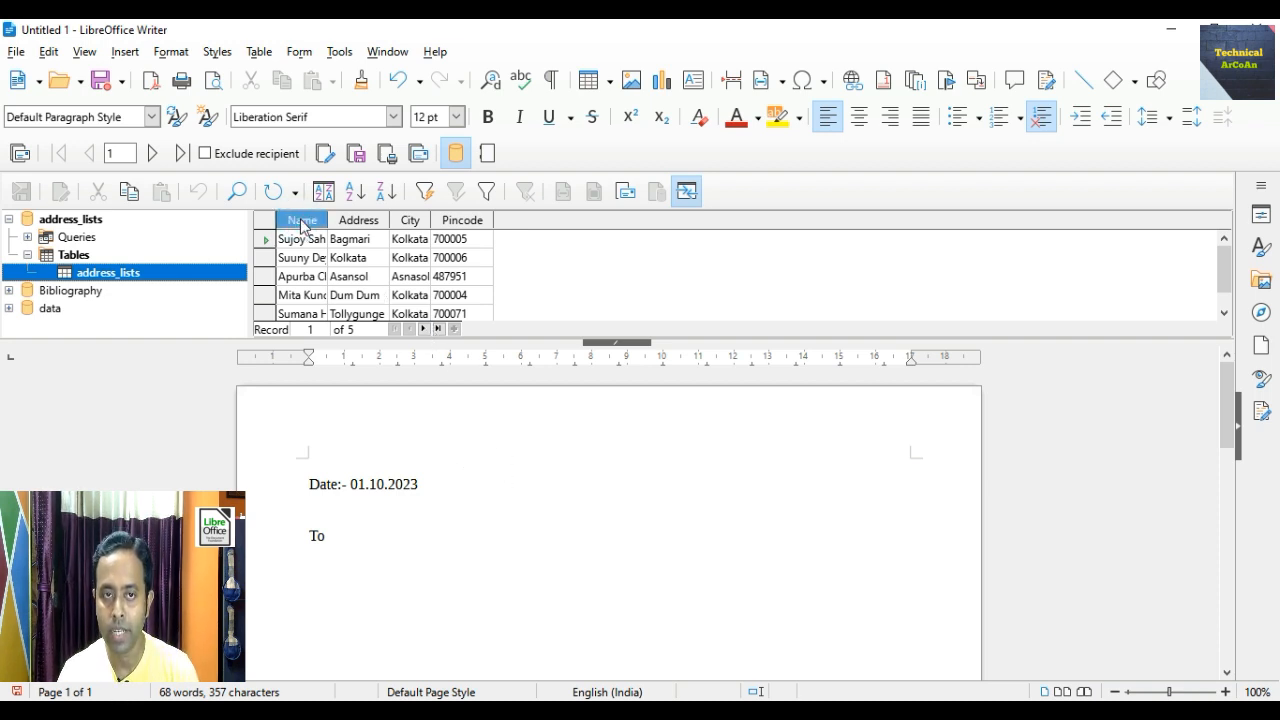
- Place the Name and Address fields on separate lines below 'To'
{"action": "left_click_drag", "start_coordinate": [302, 221], "coordinate": [315, 560]}
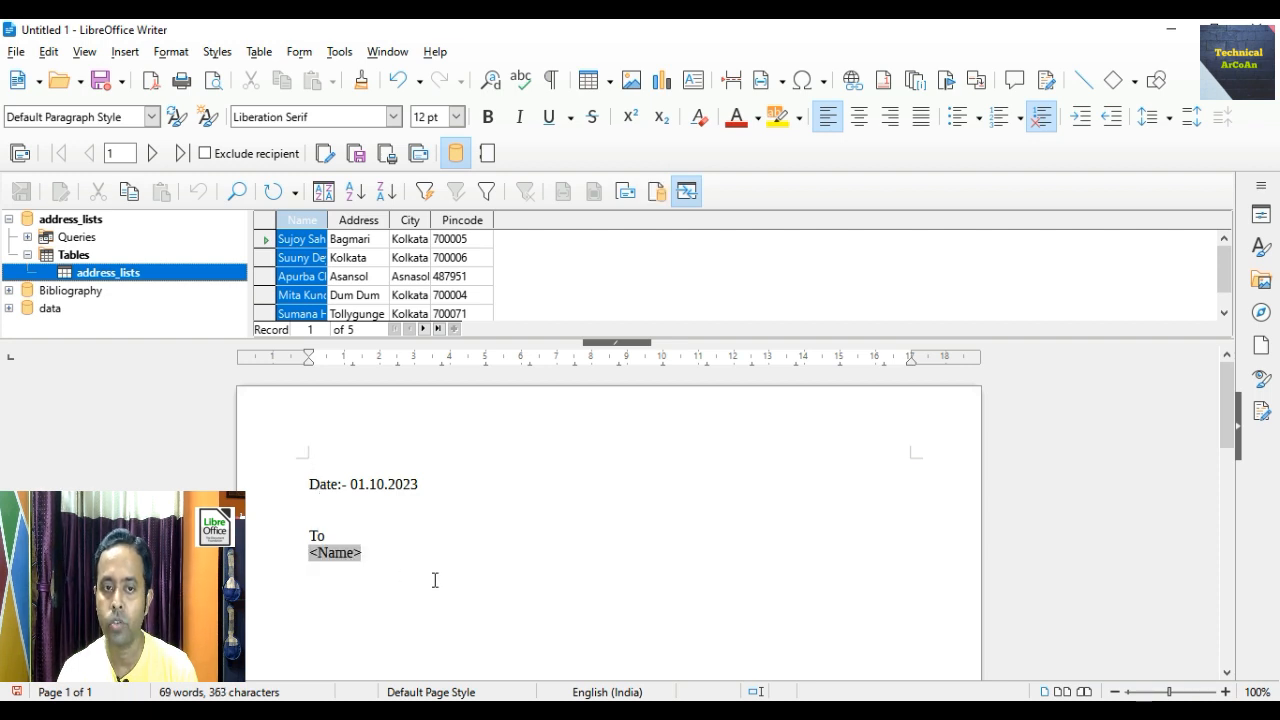
{"action": "left_click", "coordinate": [314, 576]}
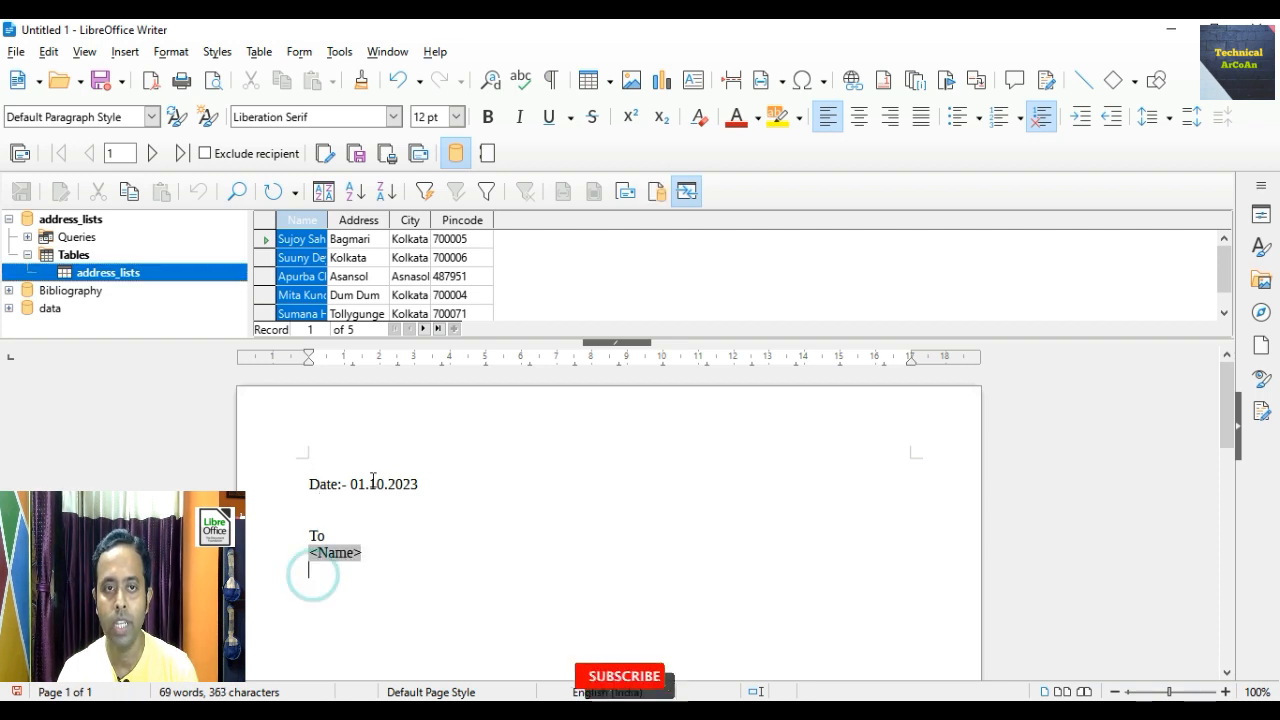
{"action": "left_click", "coordinate": [366, 224]}
{"action": "left_click_drag", "start_coordinate": [366, 224], "coordinate": [332, 578]}
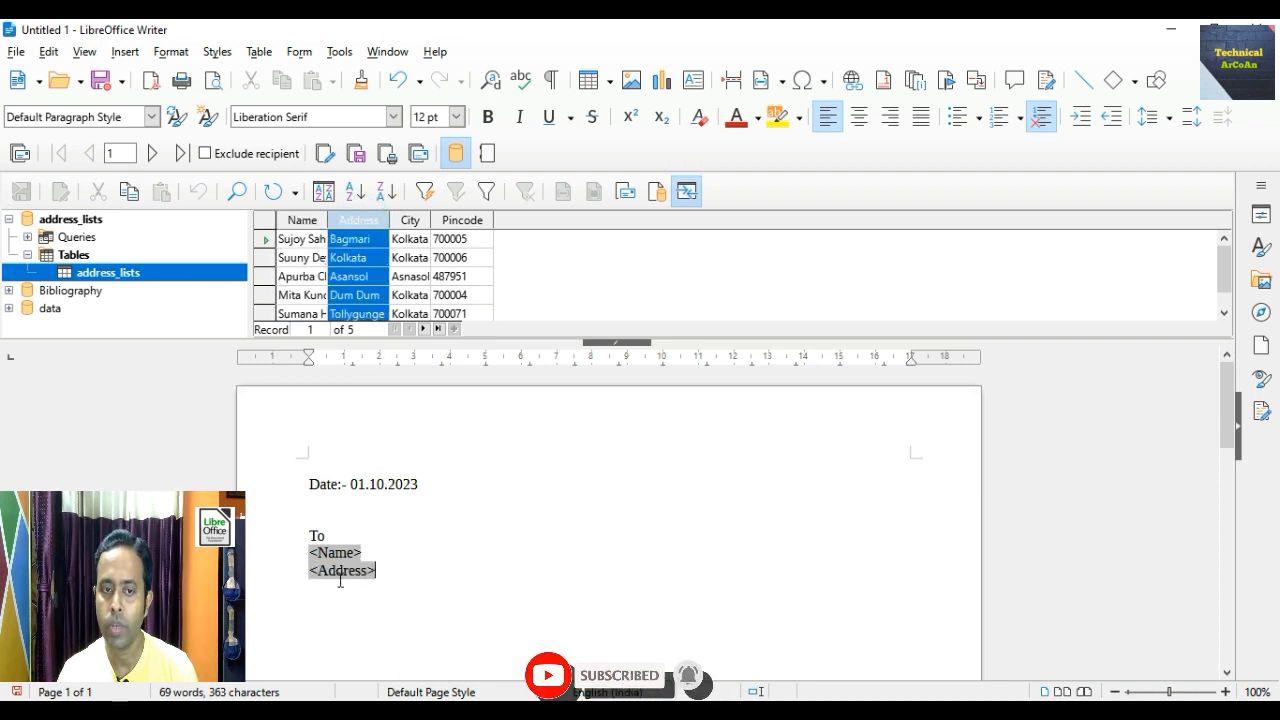
{"action": "left_click", "coordinate": [309, 596]}
{"action": "left_click", "coordinate": [310, 593]}
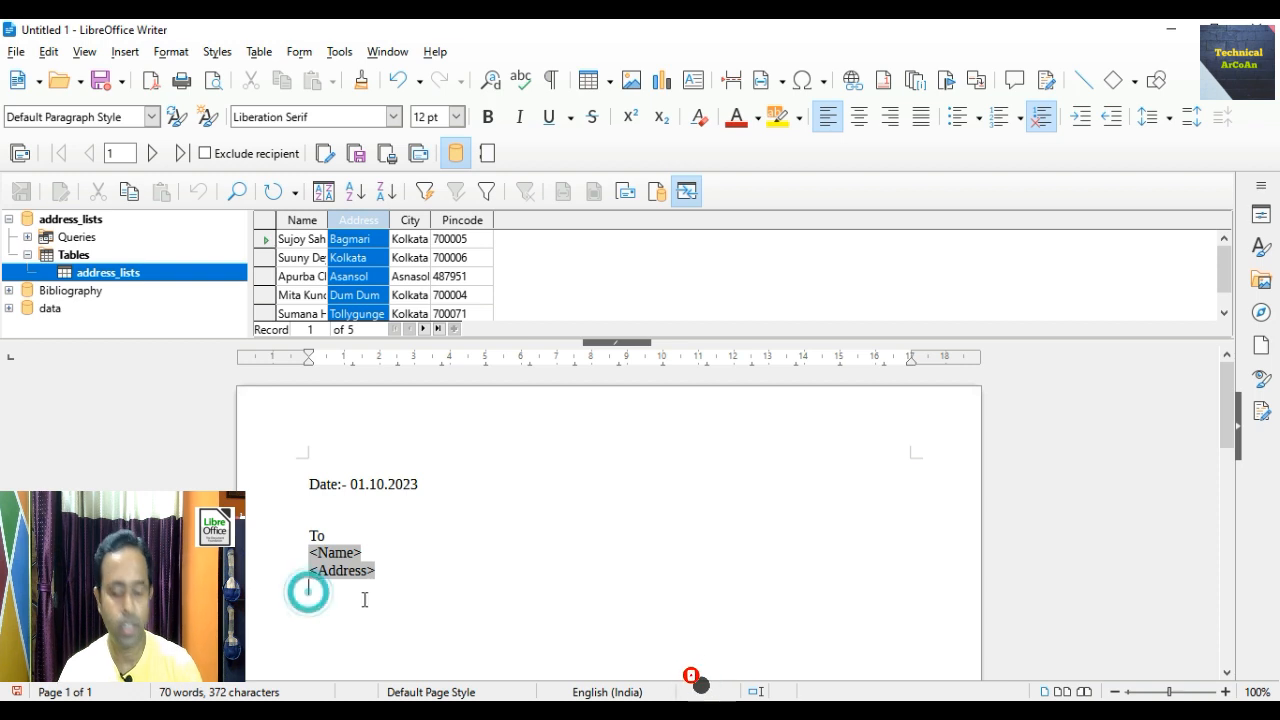
- Add a 'City -' label followed by the City field on the next line
{"action": "type", "text": "City -"}
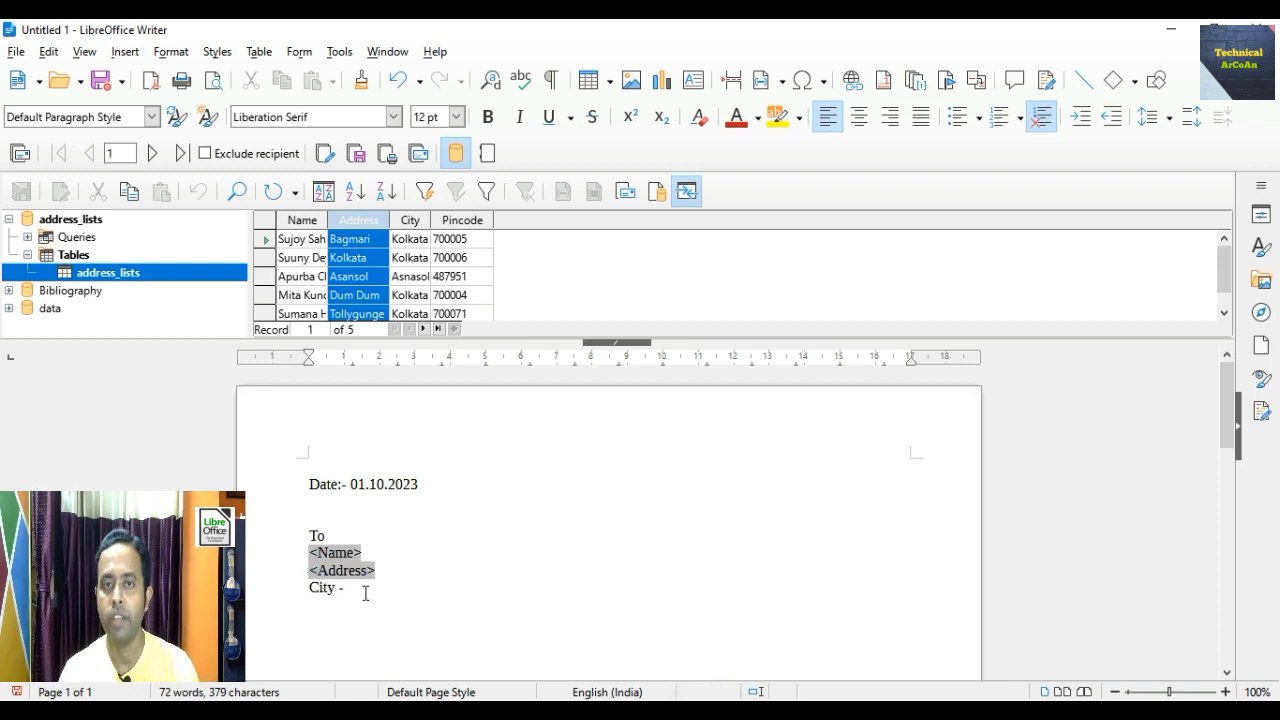
{"action": "left_click_drag", "start_coordinate": [412, 224], "coordinate": [410, 560]}
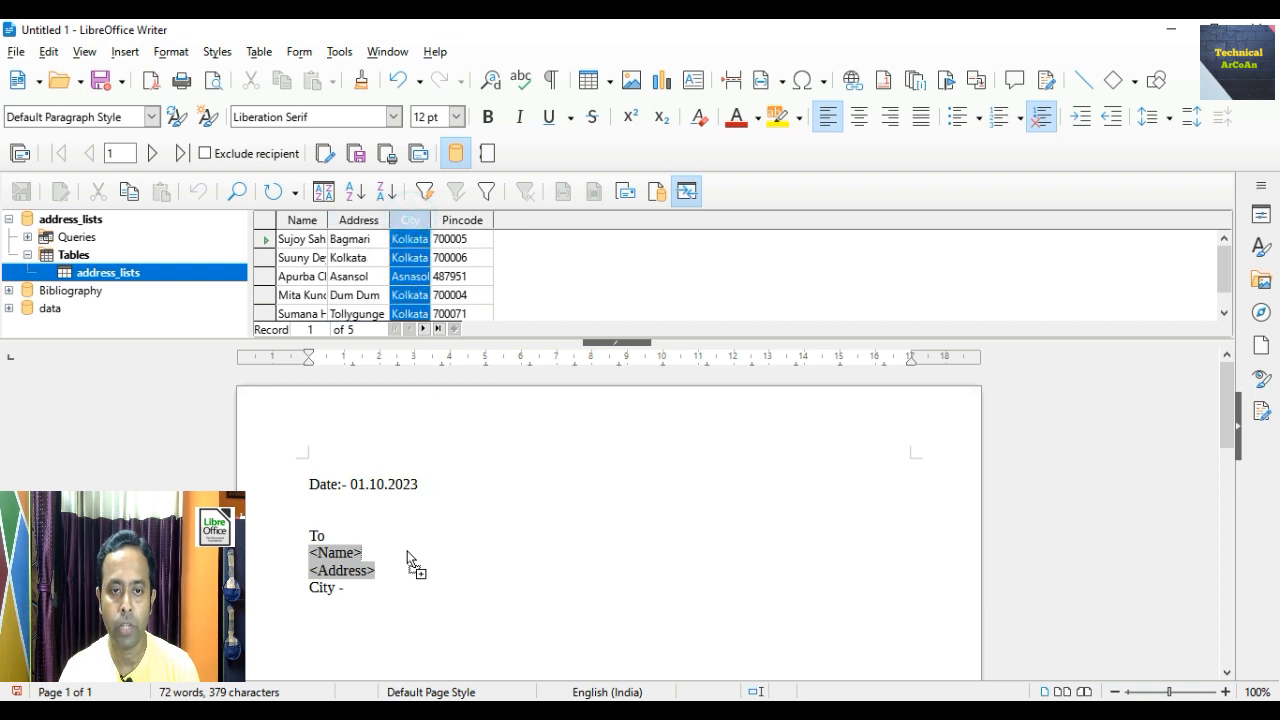
{"action": "left_click_drag", "start_coordinate": [370, 598], "coordinate": [372, 596]}
{"action": "scroll", "coordinate": [391, 574], "scroll_direction": "down", "scroll_amount": 1}
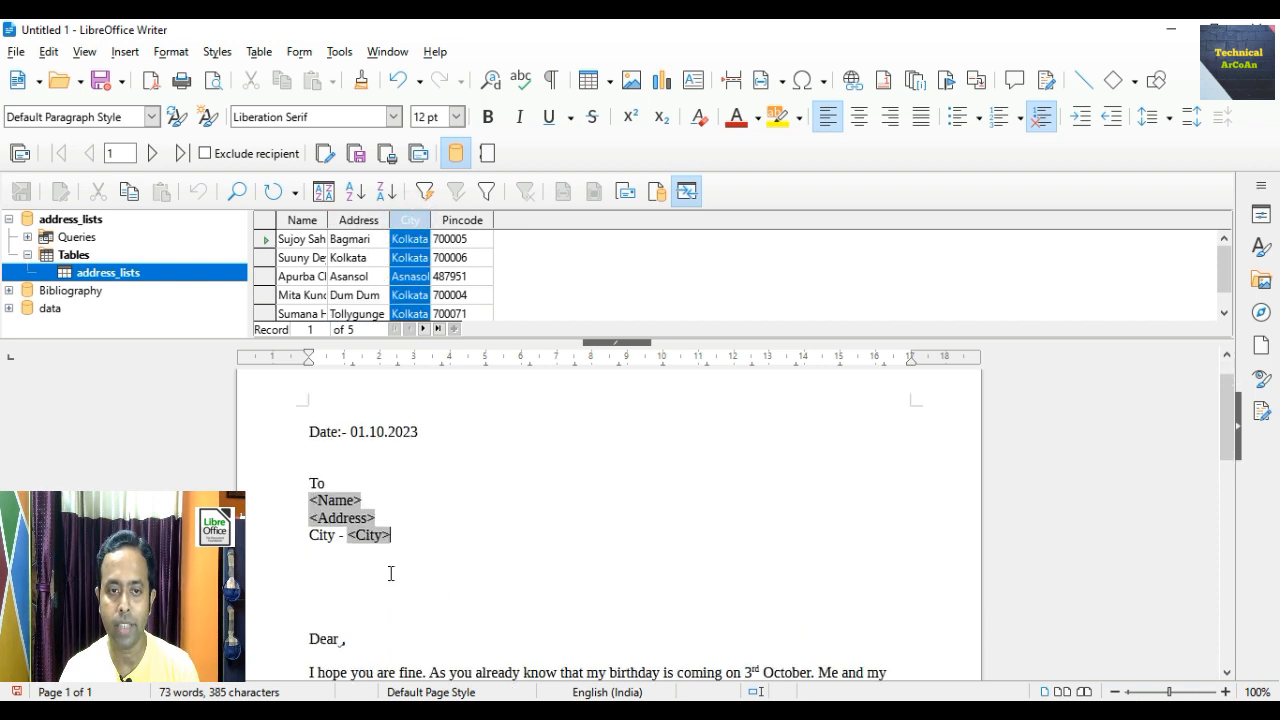
{"action": "left_click", "coordinate": [310, 556]}
- Add the Pincode field after a 'Pincode -' label, correcting the label to 'Pin code'
{"action": "type", "text": "Pi"}
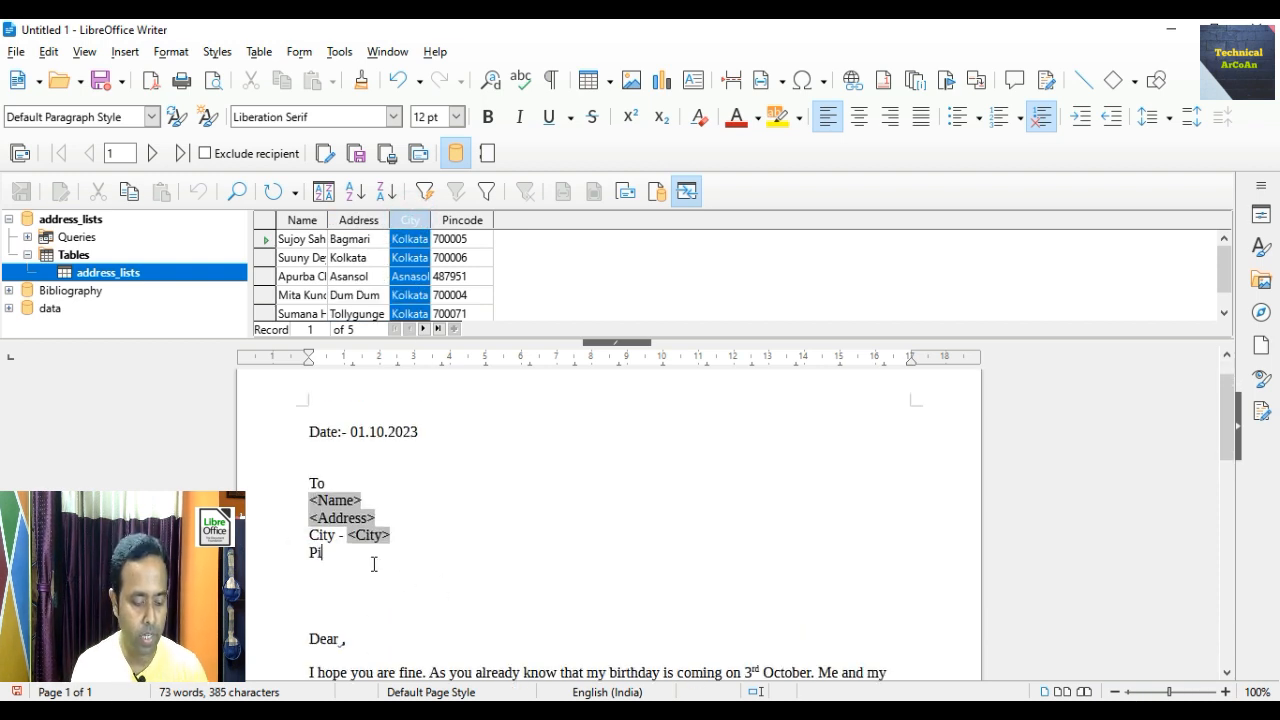
{"action": "type", "text": "ncode -"}
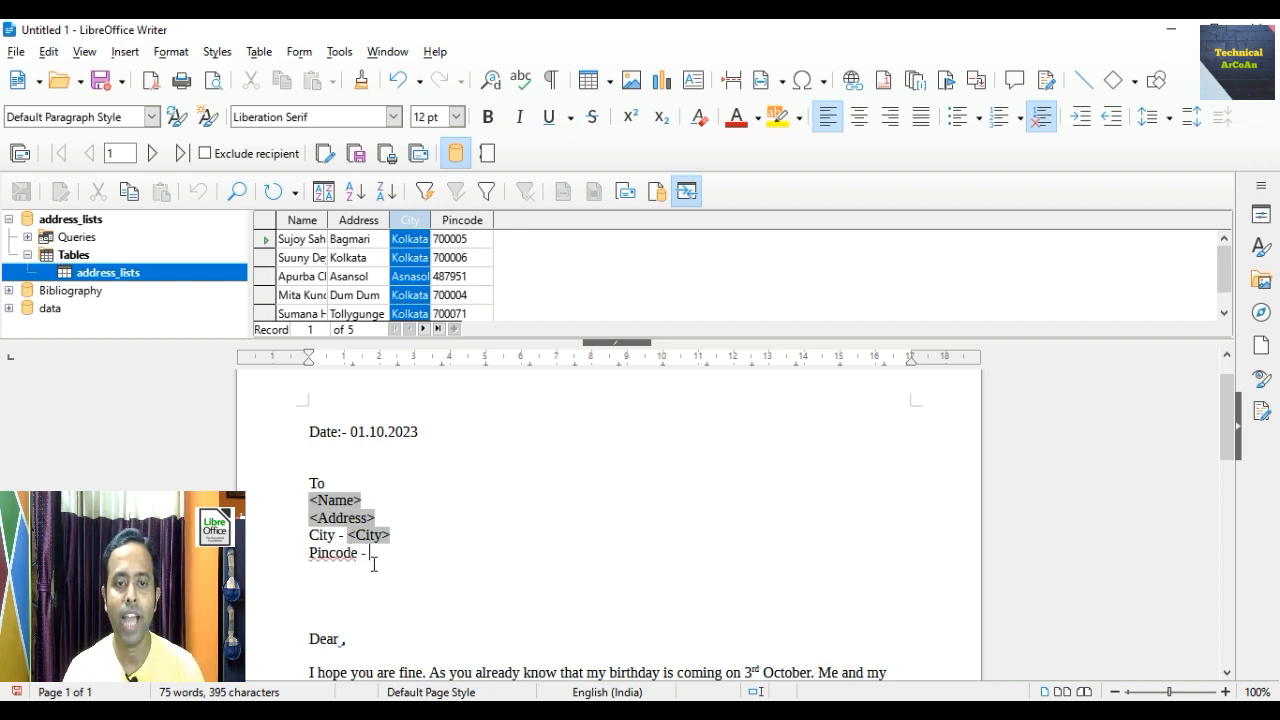
{"action": "left_click", "coordinate": [461, 220]}
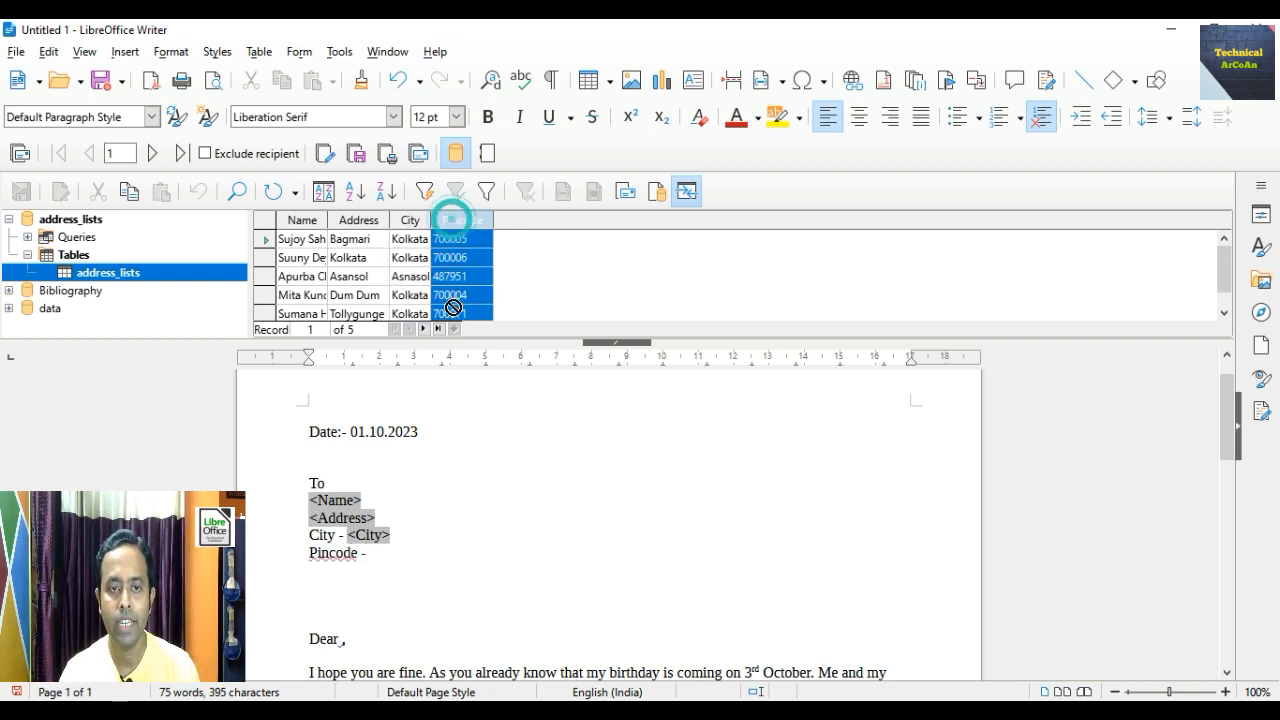
{"action": "left_click_drag", "start_coordinate": [461, 220], "coordinate": [393, 605]}
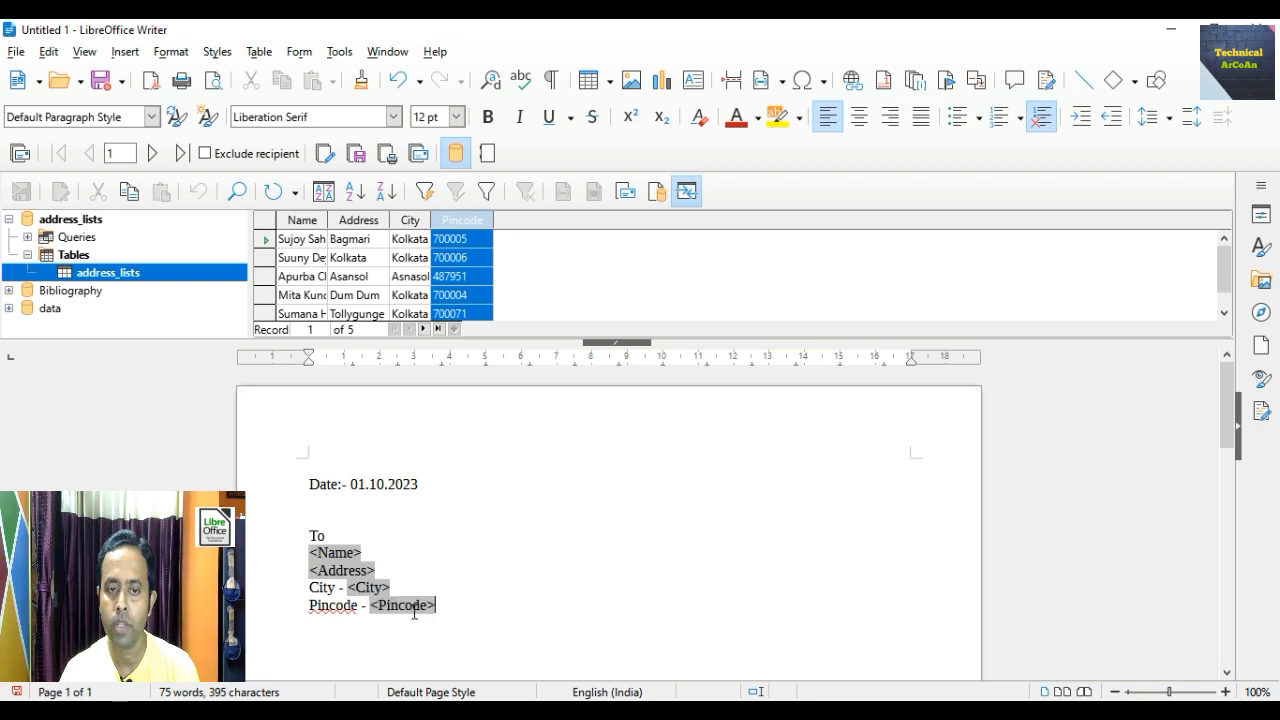
{"action": "right_click", "coordinate": [331, 609]}
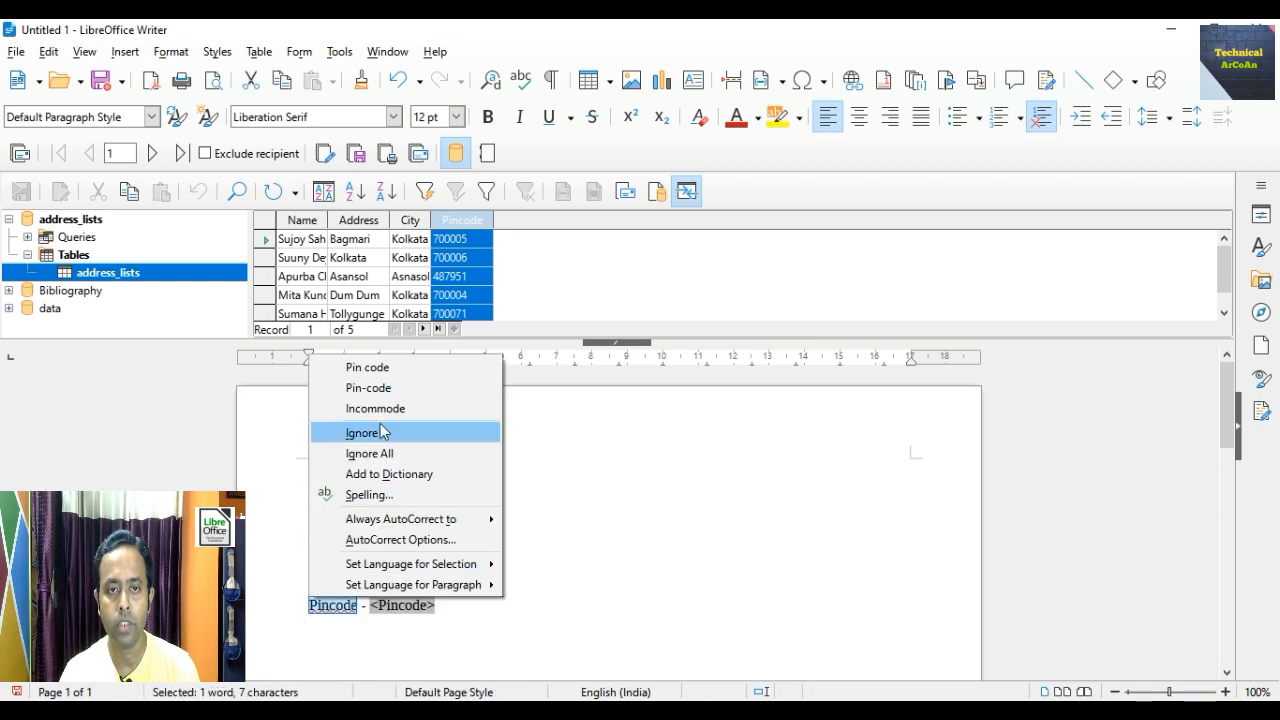
{"action": "left_click", "coordinate": [399, 368]}
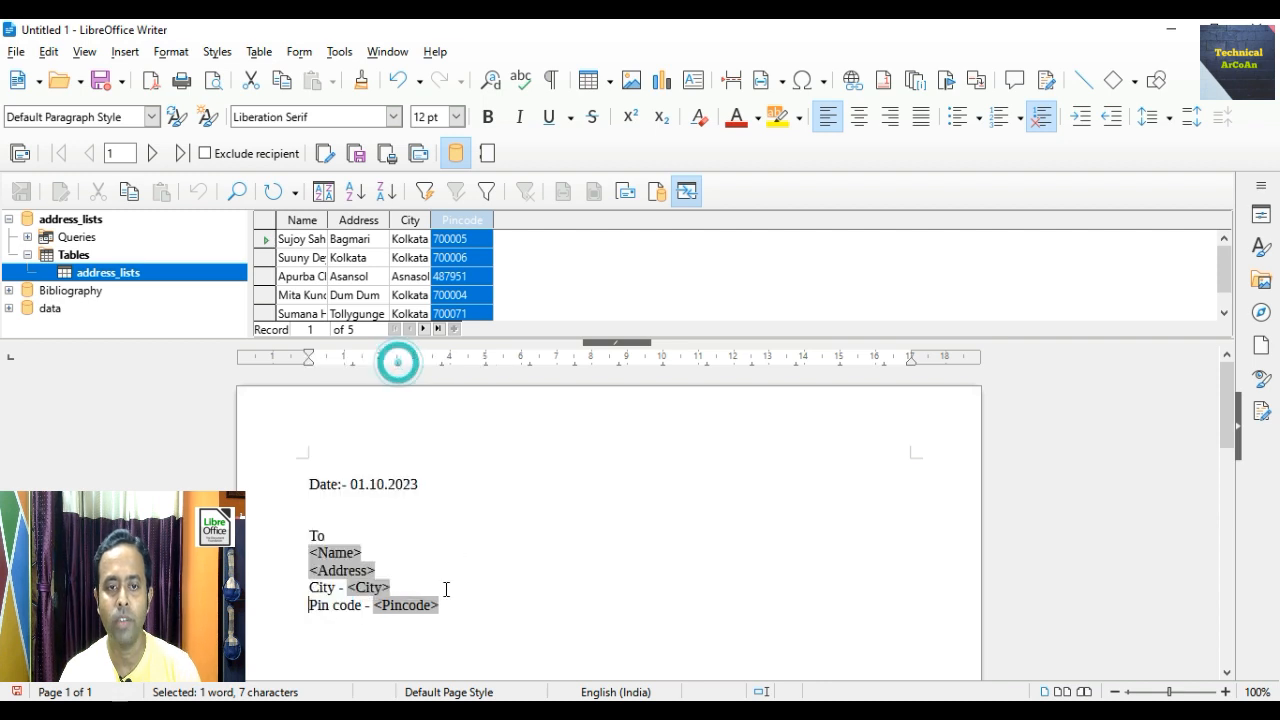
{"action": "scroll", "coordinate": [516, 598], "scroll_direction": "down", "scroll_amount": 2}
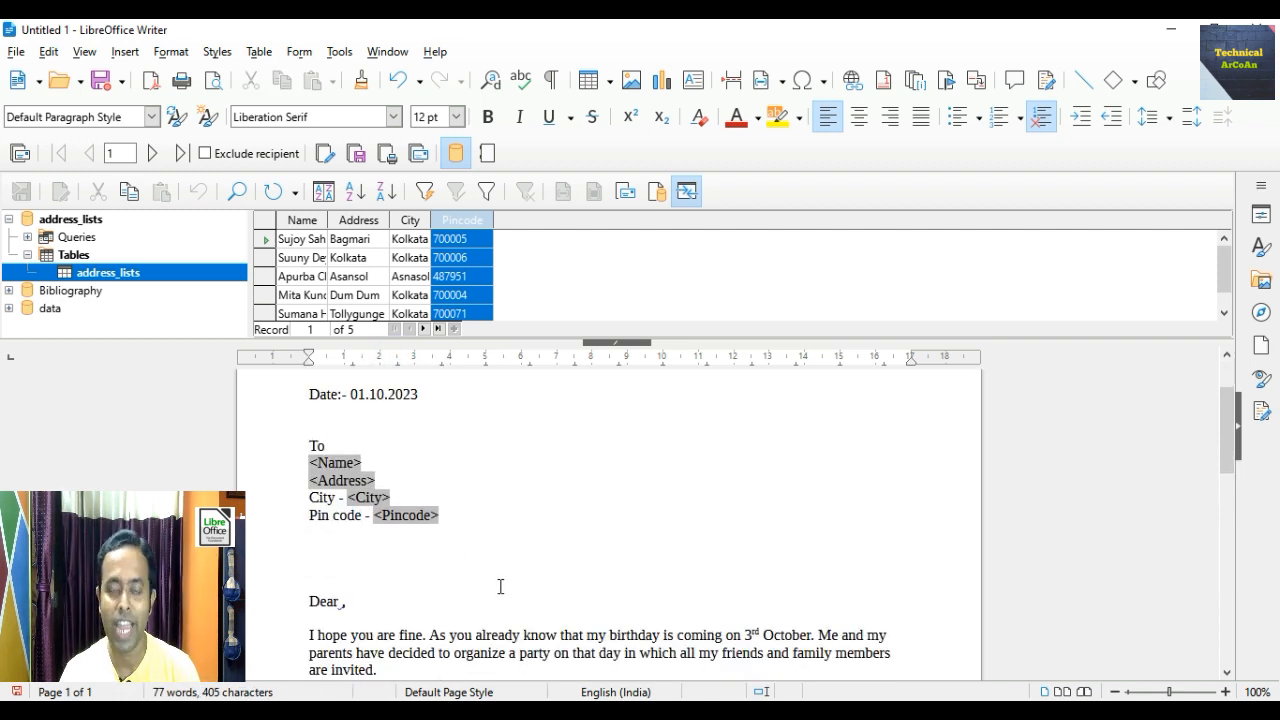
{"action": "scroll", "coordinate": [494, 583], "scroll_direction": "down", "scroll_amount": 1}
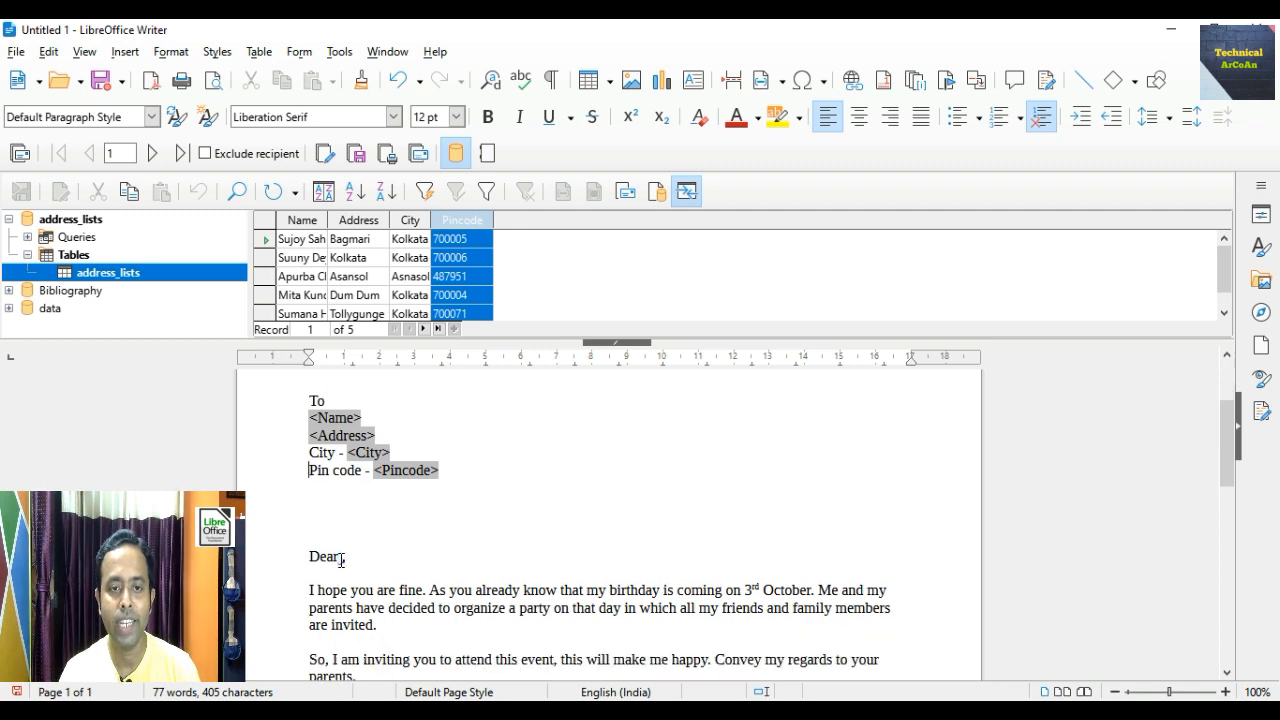
- Insert the Name field between 'Dear' and the comma in the greeting
{"action": "left_click", "coordinate": [341, 557]}
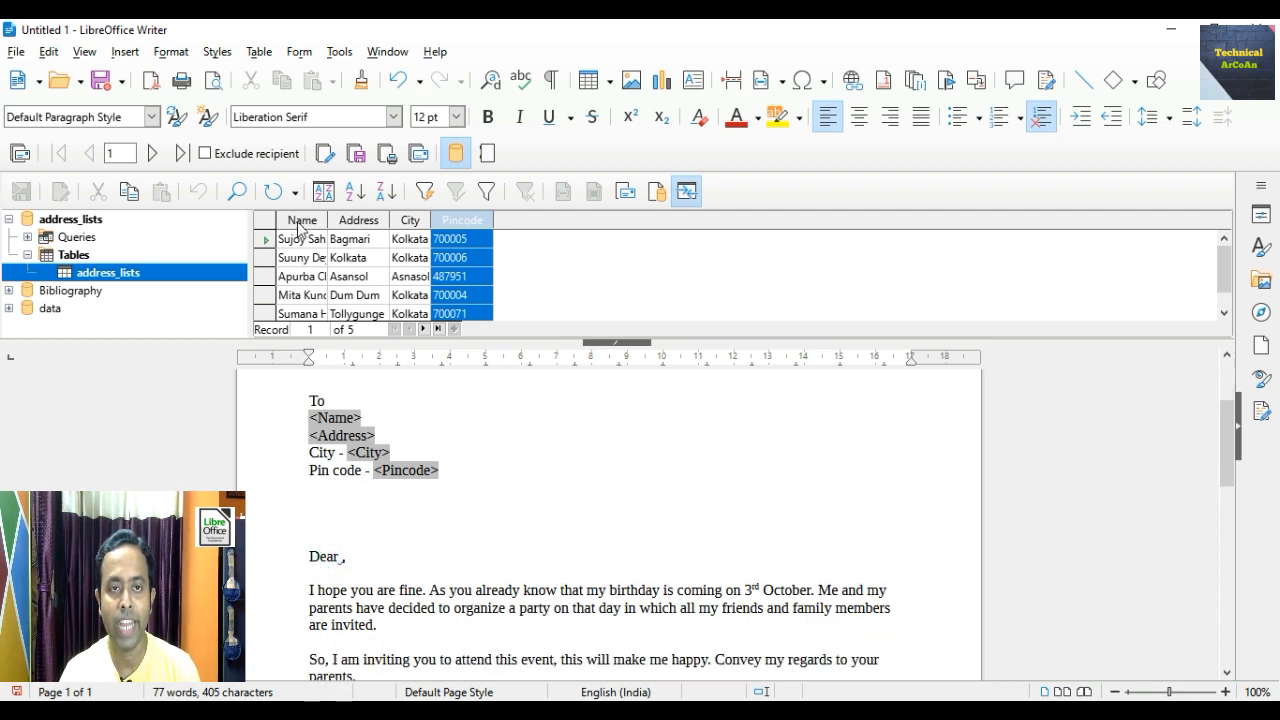
{"action": "left_click_drag", "start_coordinate": [297, 228], "coordinate": [346, 662]}
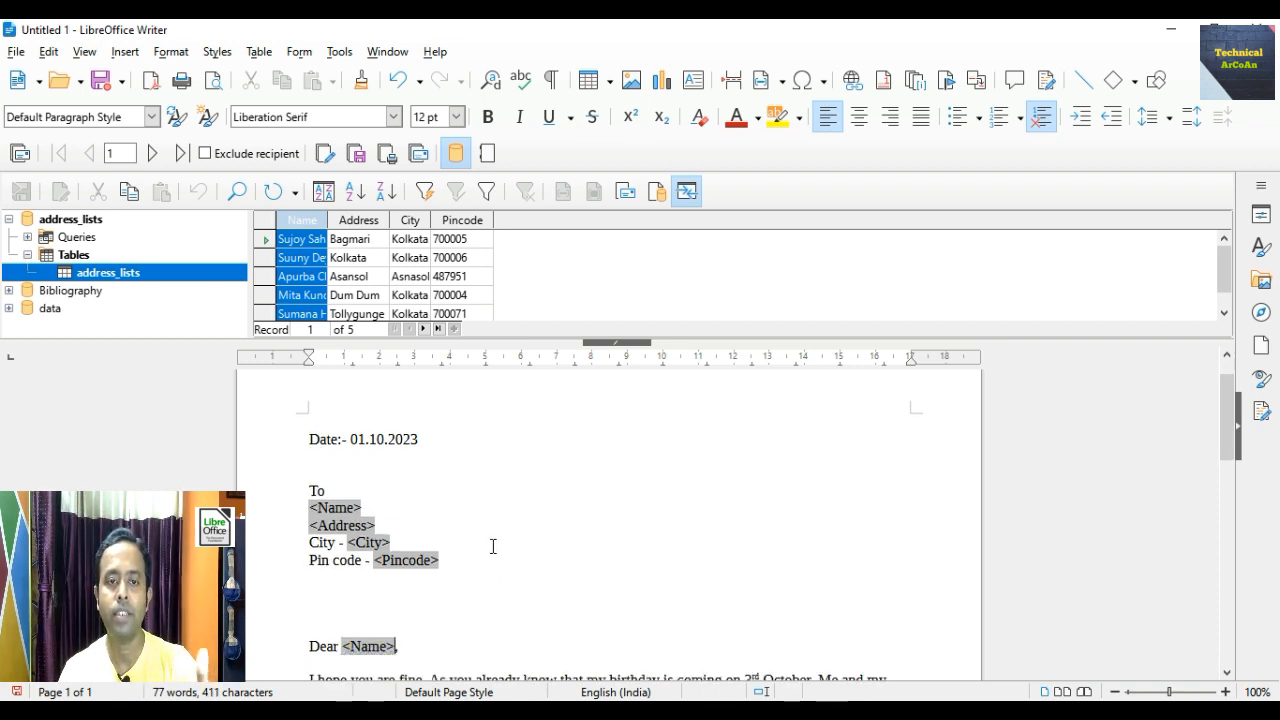
{"action": "scroll", "coordinate": [487, 548], "scroll_direction": "down", "scroll_amount": 3}
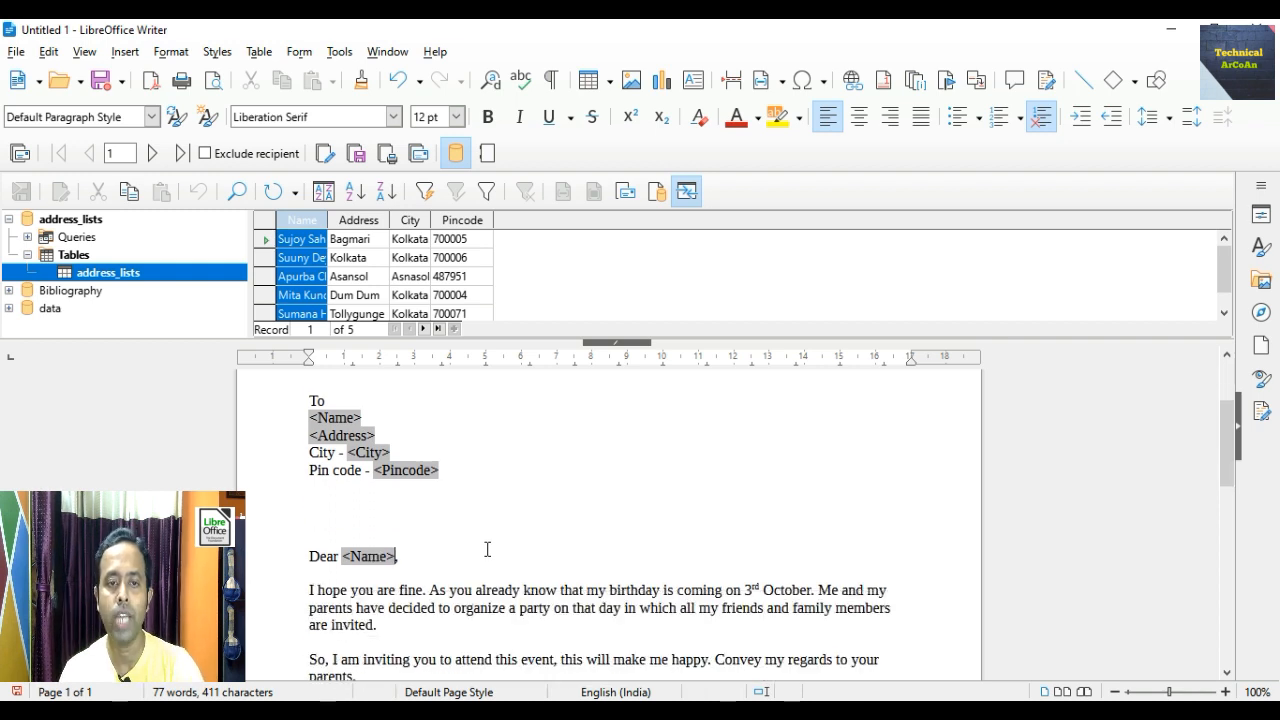
{"action": "scroll", "coordinate": [480, 528], "scroll_direction": "down", "scroll_amount": 3}
{"action": "scroll", "coordinate": [478, 525], "scroll_direction": "down", "scroll_amount": 1}
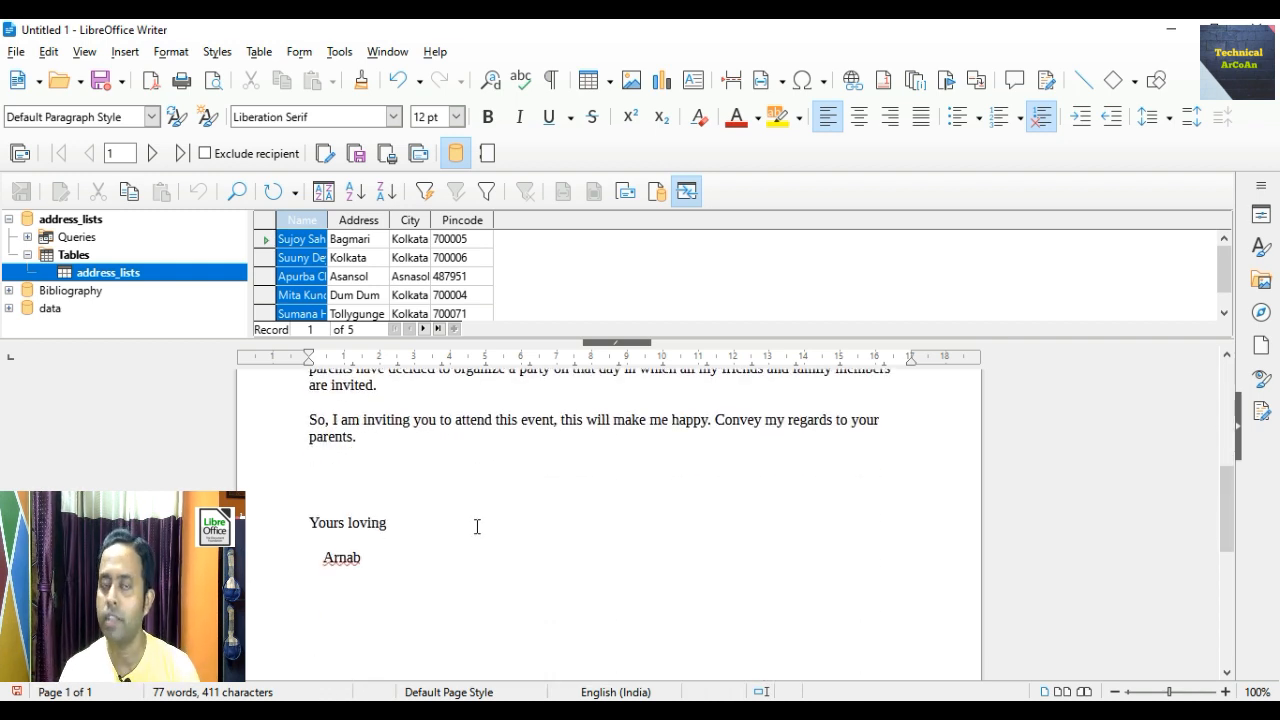
{"action": "scroll", "coordinate": [477, 526], "scroll_direction": "up", "scroll_amount": 4}
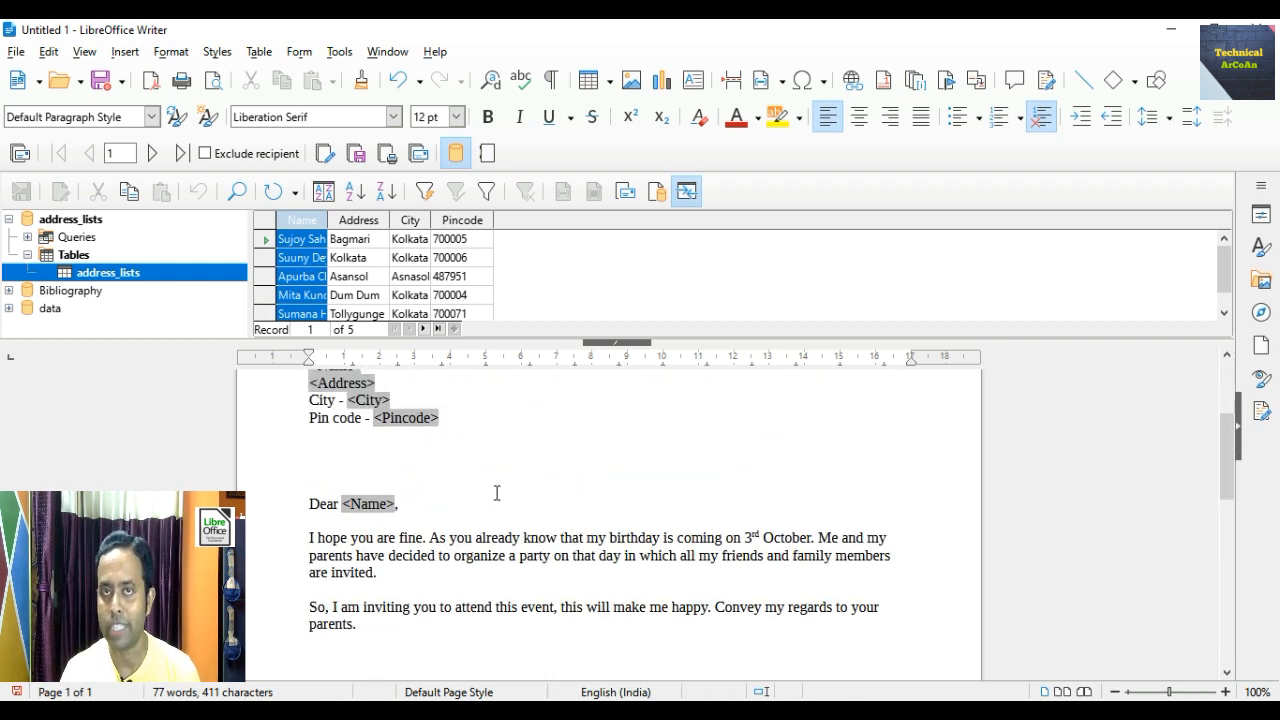
{"action": "scroll", "coordinate": [496, 493], "scroll_direction": "up", "scroll_amount": 1}
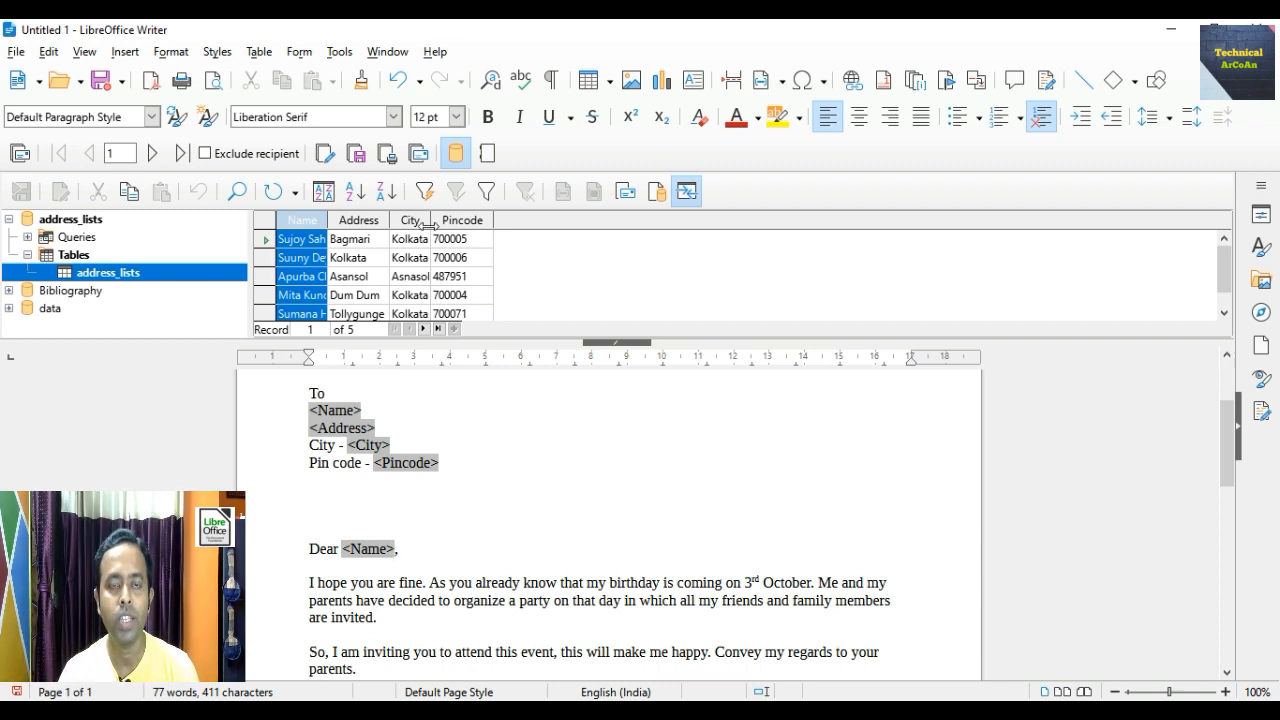
- Generate the merged letters as the 9-page Untitled 3 document and maximize its window
{"action": "left_click", "coordinate": [325, 155]}
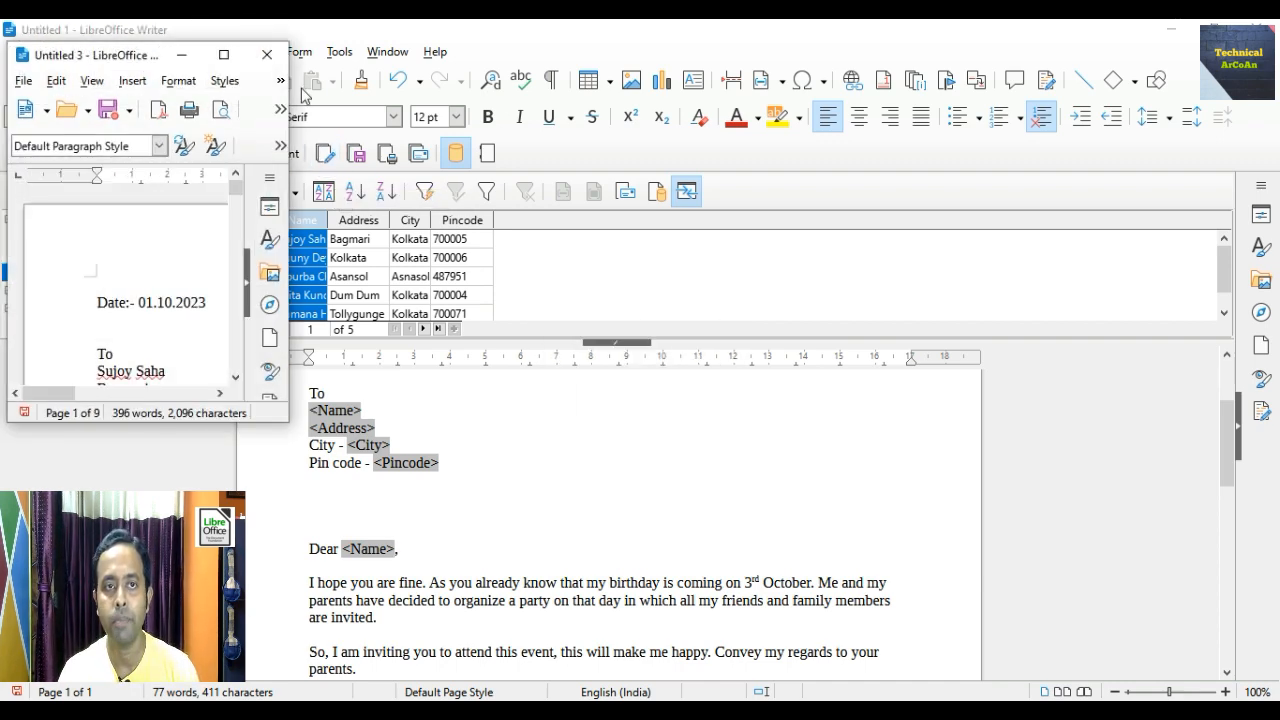
{"action": "left_click", "coordinate": [224, 54]}
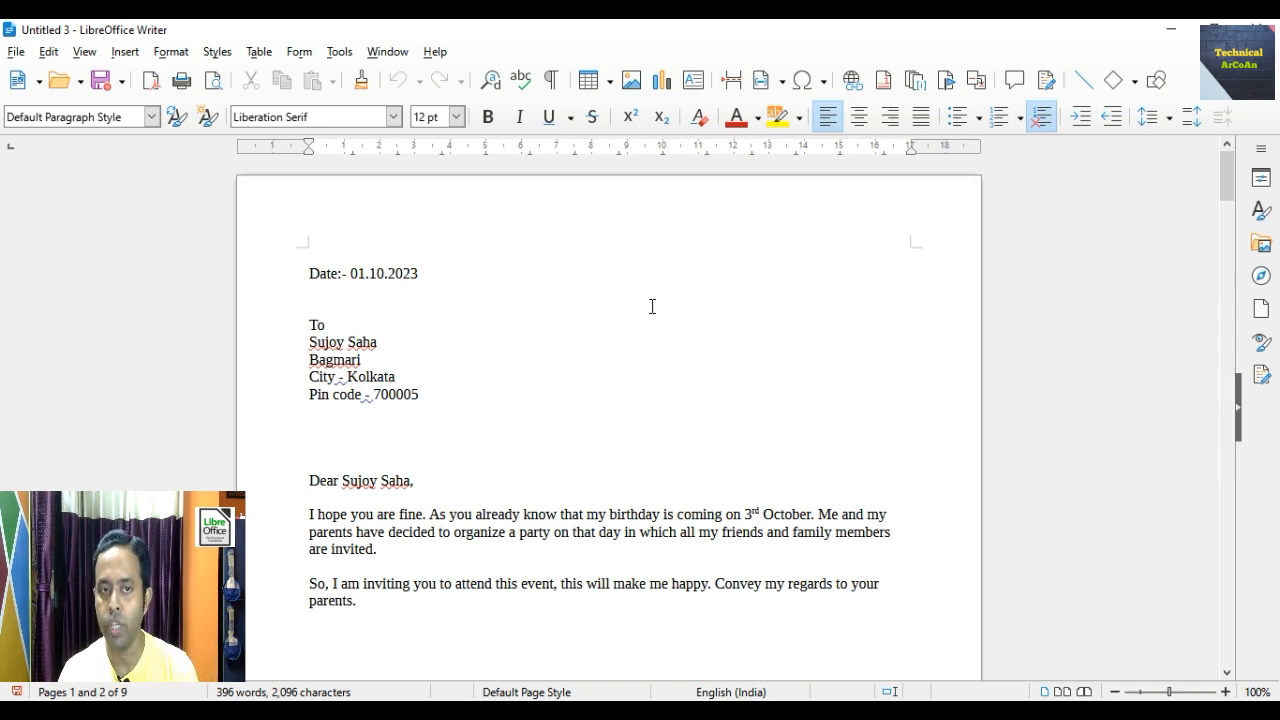
- Scroll through the merged letters to page 9, checking each recipient's name, address, city and pin code
{"action": "scroll", "coordinate": [652, 306], "scroll_direction": "down", "scroll_amount": 1}
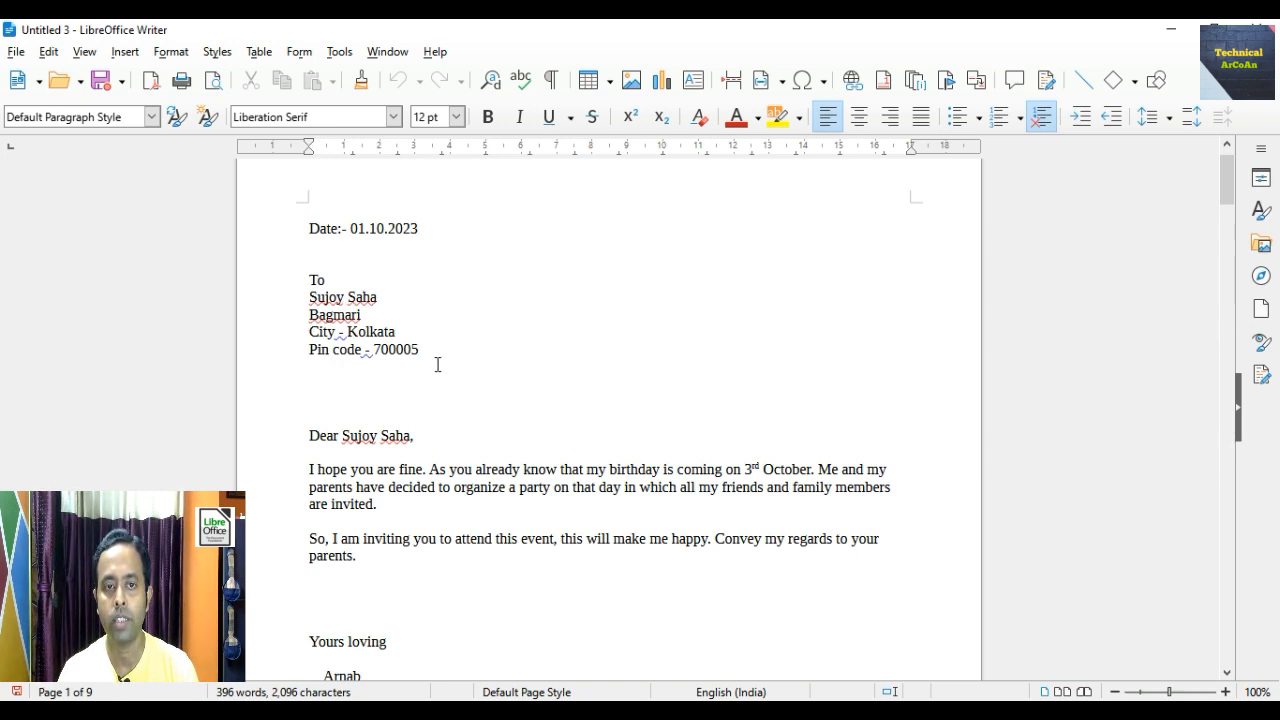
{"action": "scroll", "coordinate": [450, 395], "scroll_direction": "down", "scroll_amount": 3}
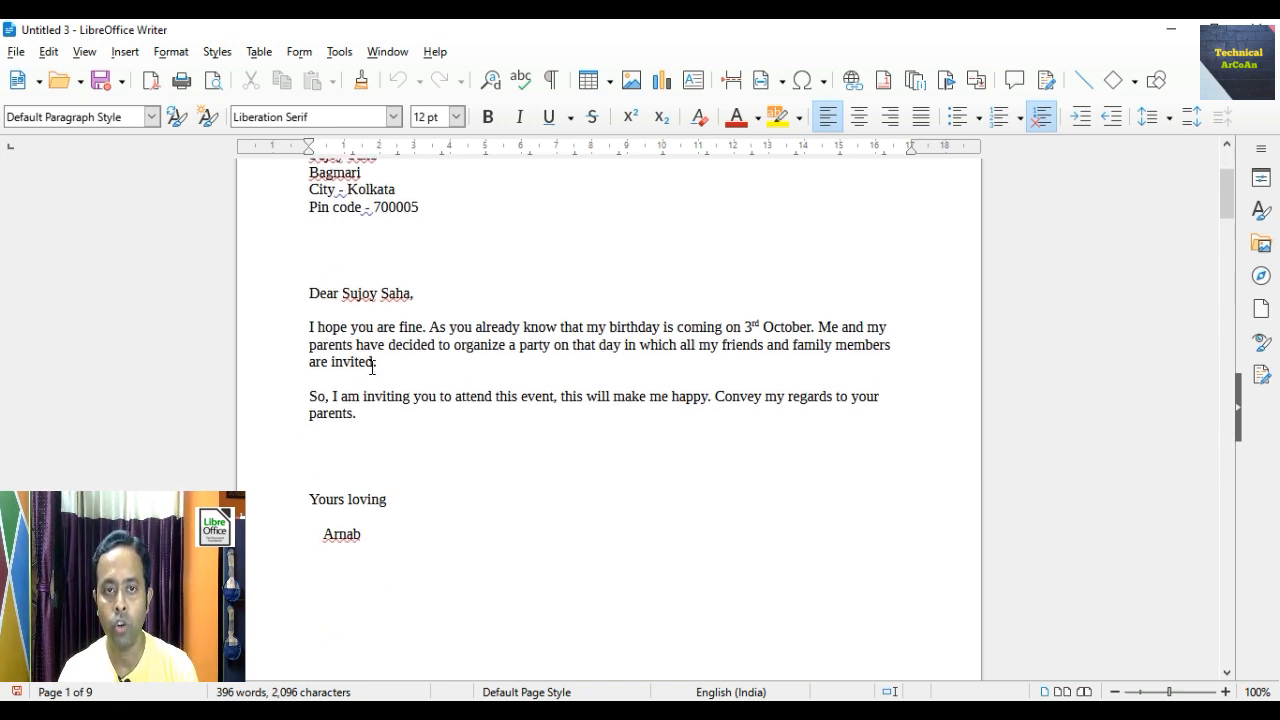
{"action": "scroll", "coordinate": [476, 426], "scroll_direction": "down", "scroll_amount": 1}
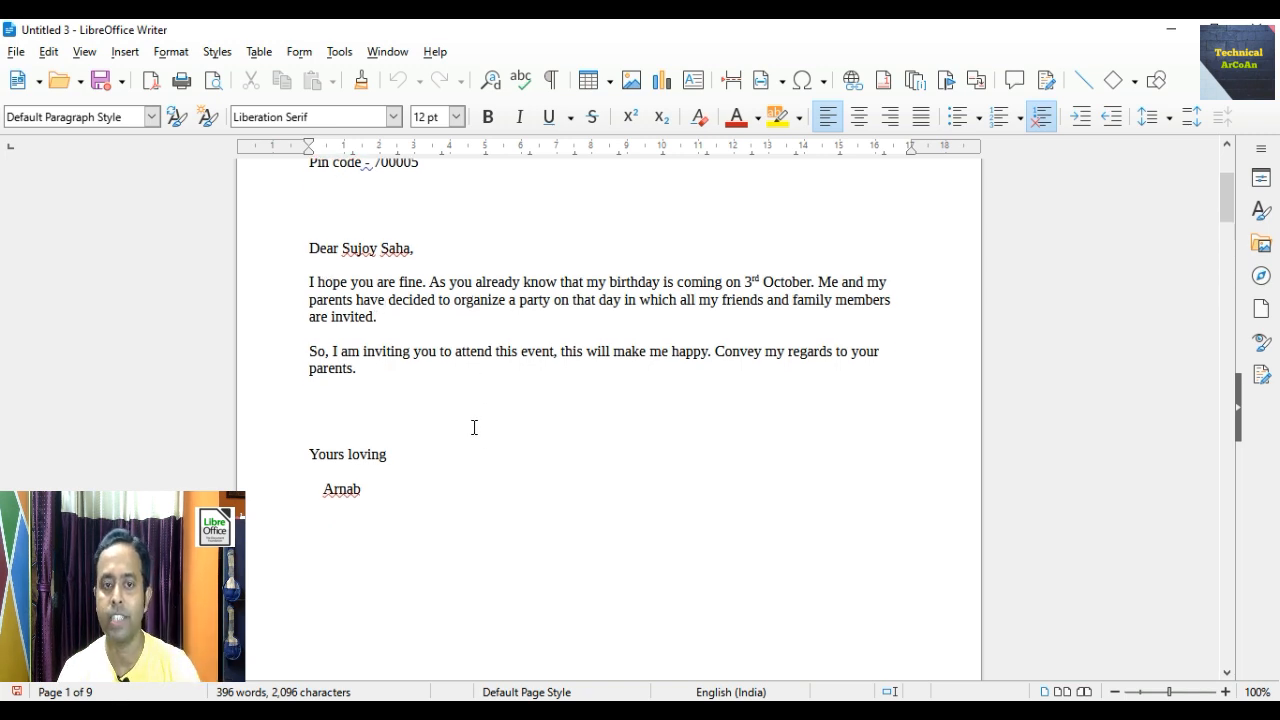
{"action": "scroll", "coordinate": [475, 427], "scroll_direction": "down", "scroll_amount": 20}
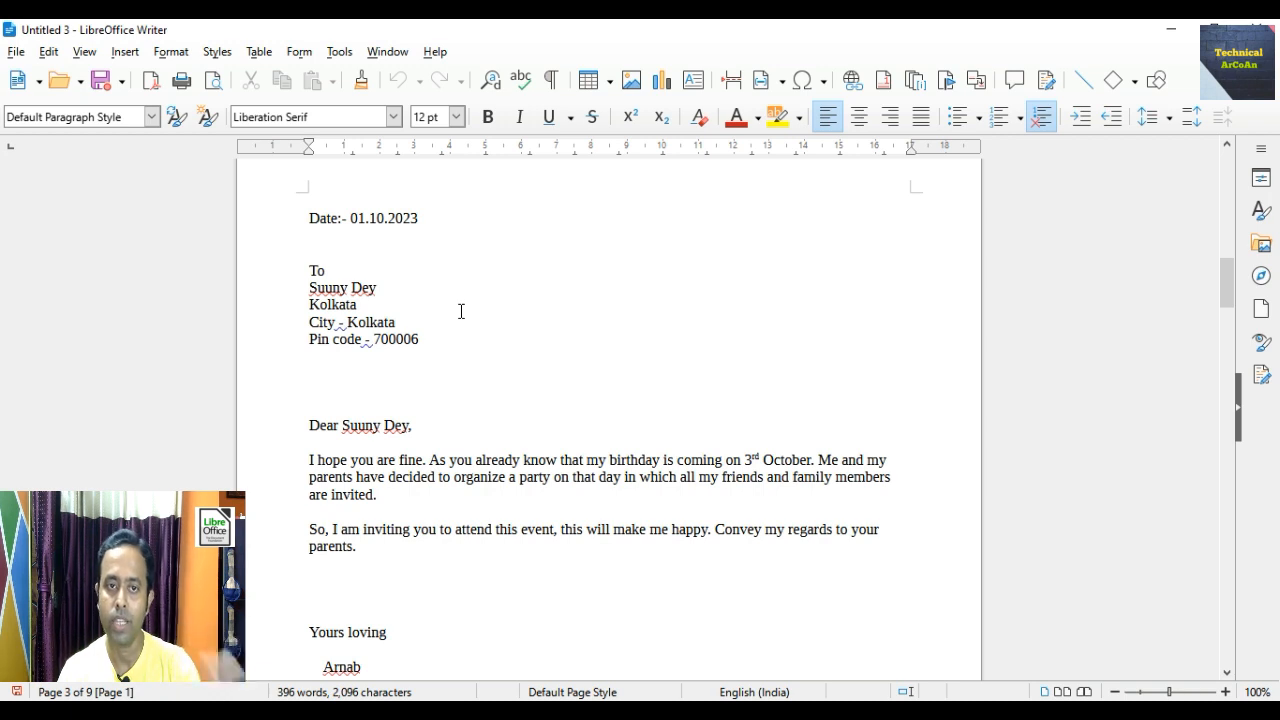
{"action": "scroll", "coordinate": [463, 316], "scroll_direction": "down", "scroll_amount": 2}
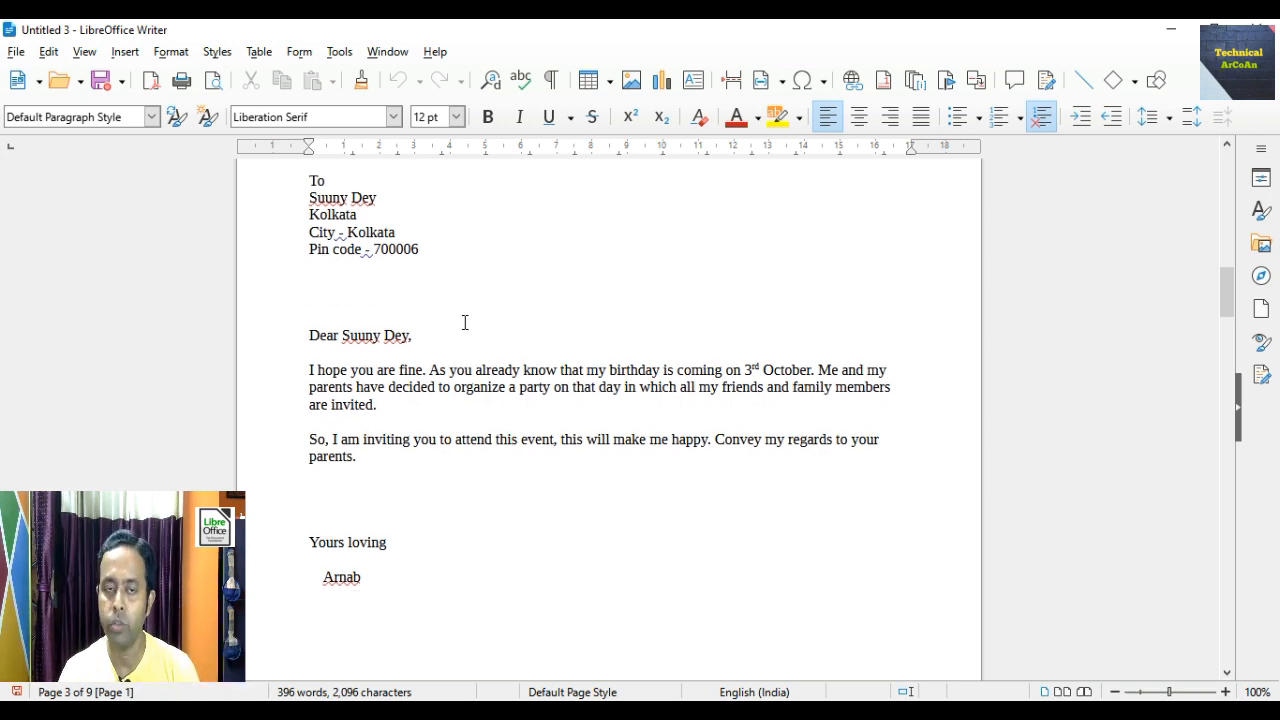
{"action": "scroll", "coordinate": [464, 321], "scroll_direction": "down", "scroll_amount": 19}
{"action": "scroll", "coordinate": [379, 375], "scroll_direction": "up", "scroll_amount": 1}
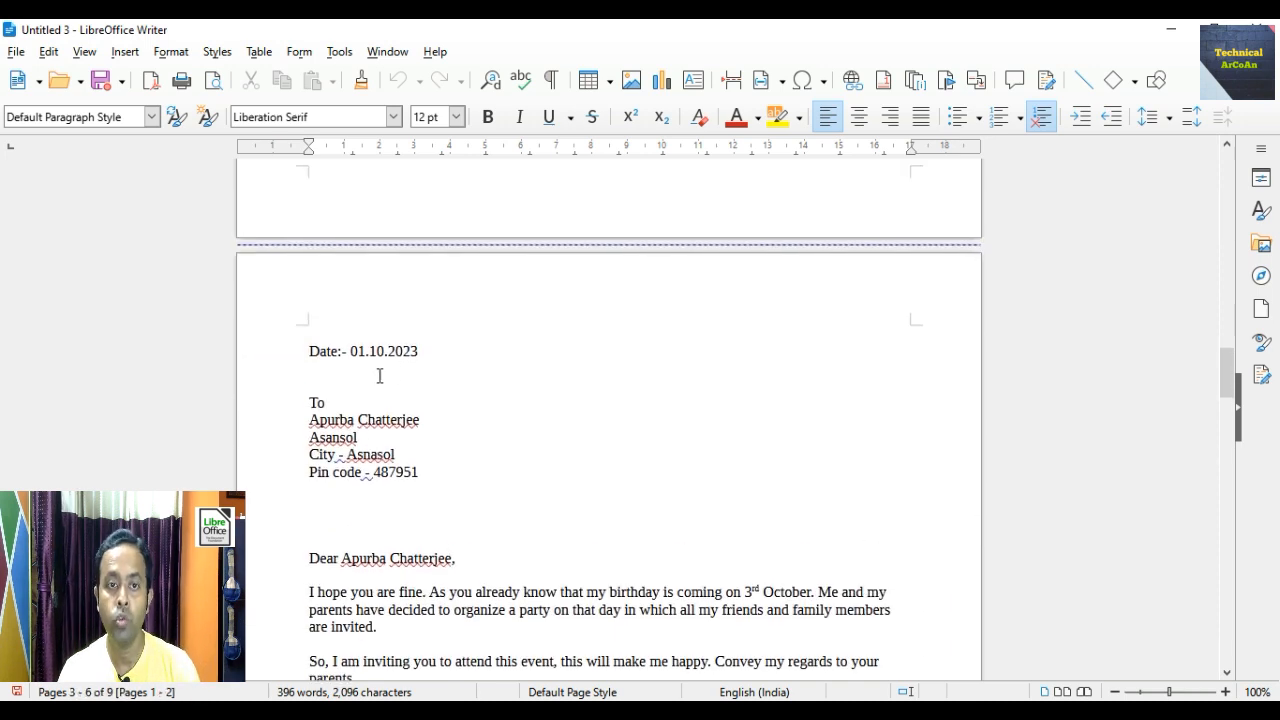
{"action": "scroll", "coordinate": [449, 400], "scroll_direction": "down", "scroll_amount": 1}
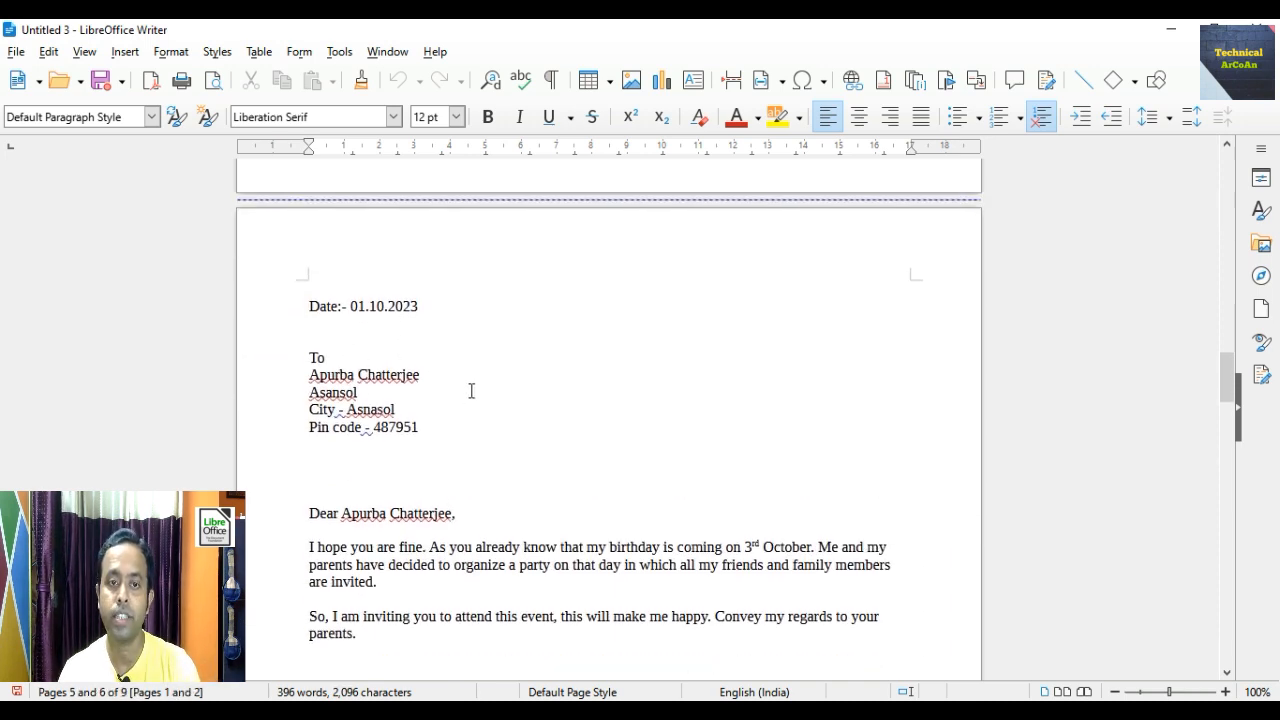
{"action": "scroll", "coordinate": [480, 397], "scroll_direction": "down", "scroll_amount": 3}
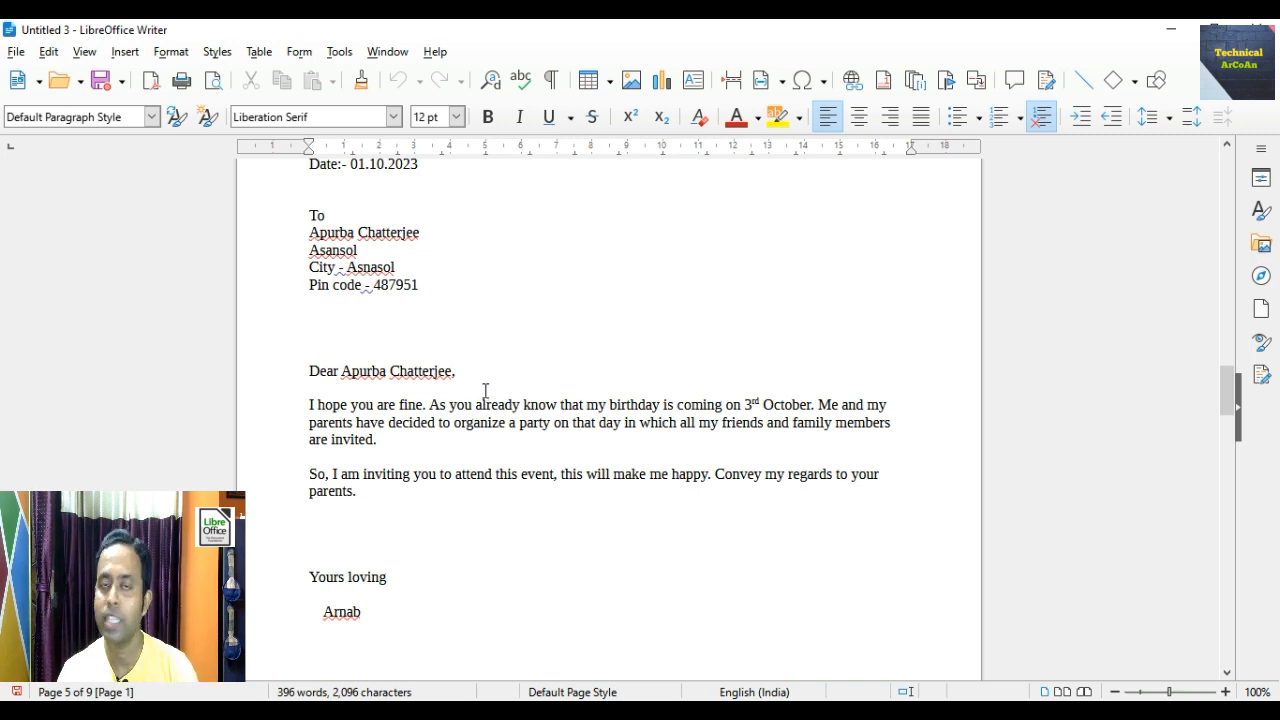
{"action": "scroll", "coordinate": [485, 390], "scroll_direction": "down", "scroll_amount": 20}
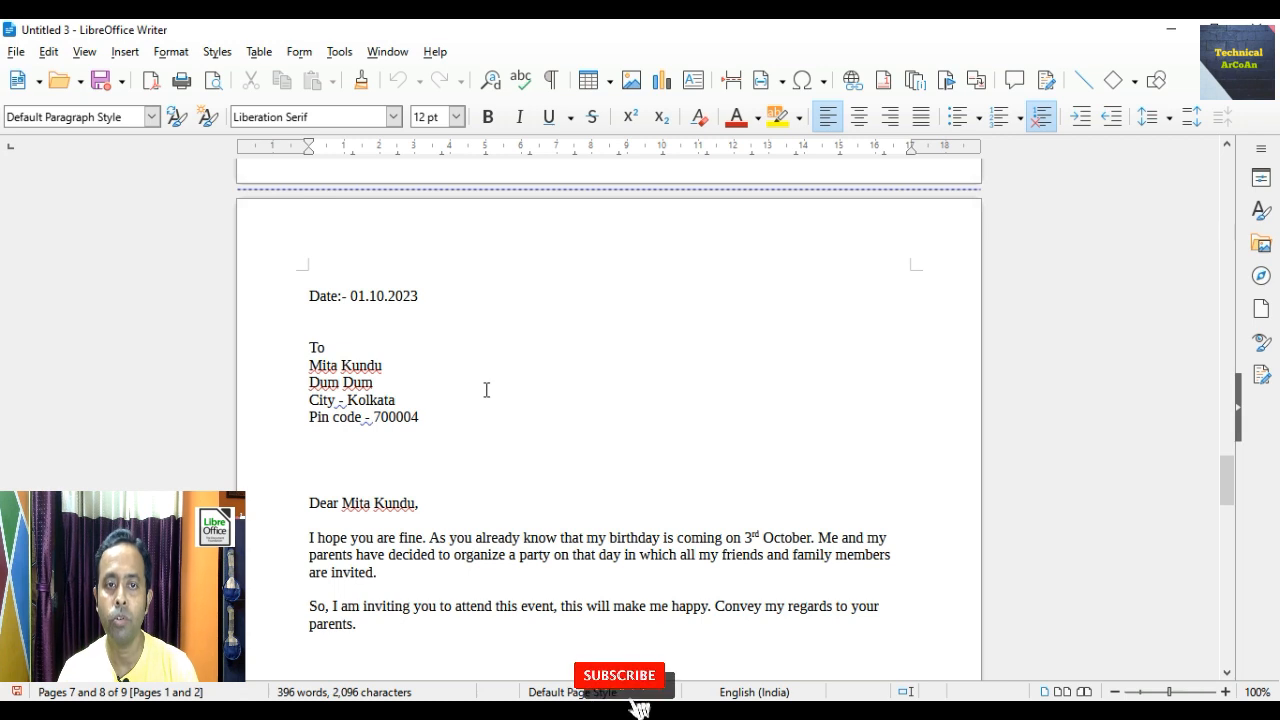
{"action": "scroll", "coordinate": [485, 390], "scroll_direction": "down", "scroll_amount": 1}
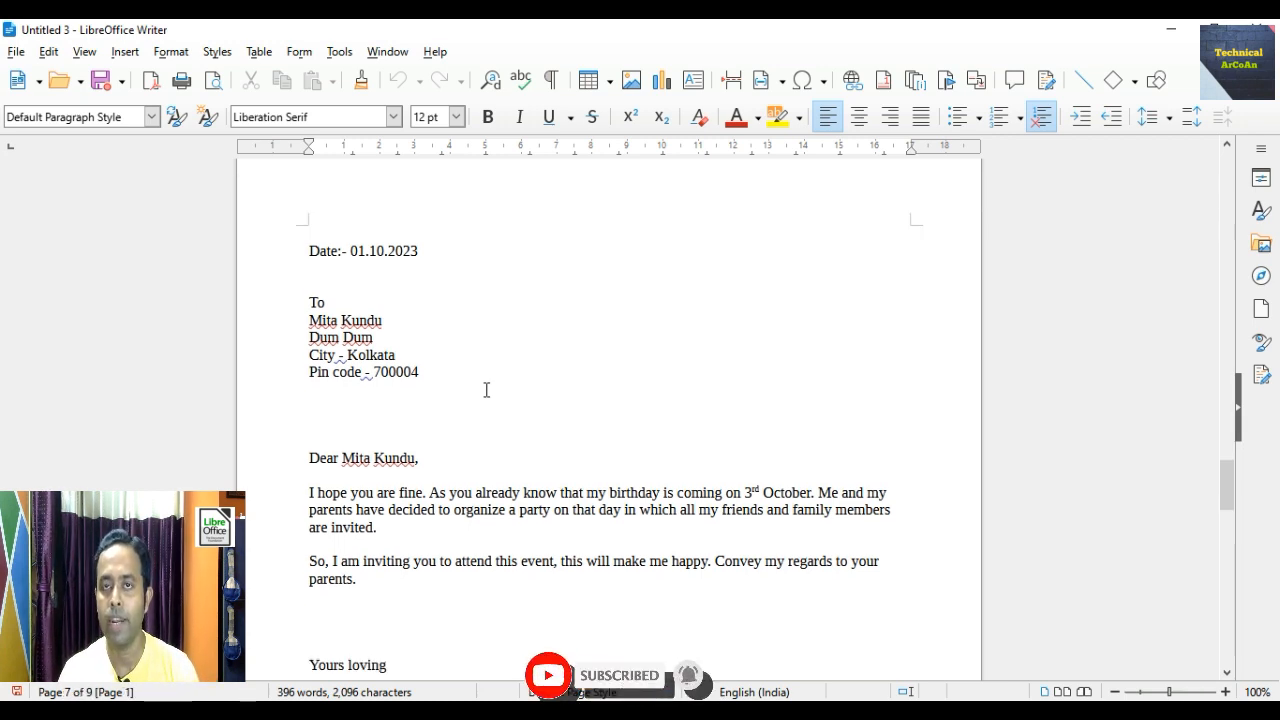
{"action": "scroll", "coordinate": [486, 390], "scroll_direction": "down", "scroll_amount": 2}
{"action": "scroll", "coordinate": [486, 390], "scroll_direction": "down", "scroll_amount": 2}
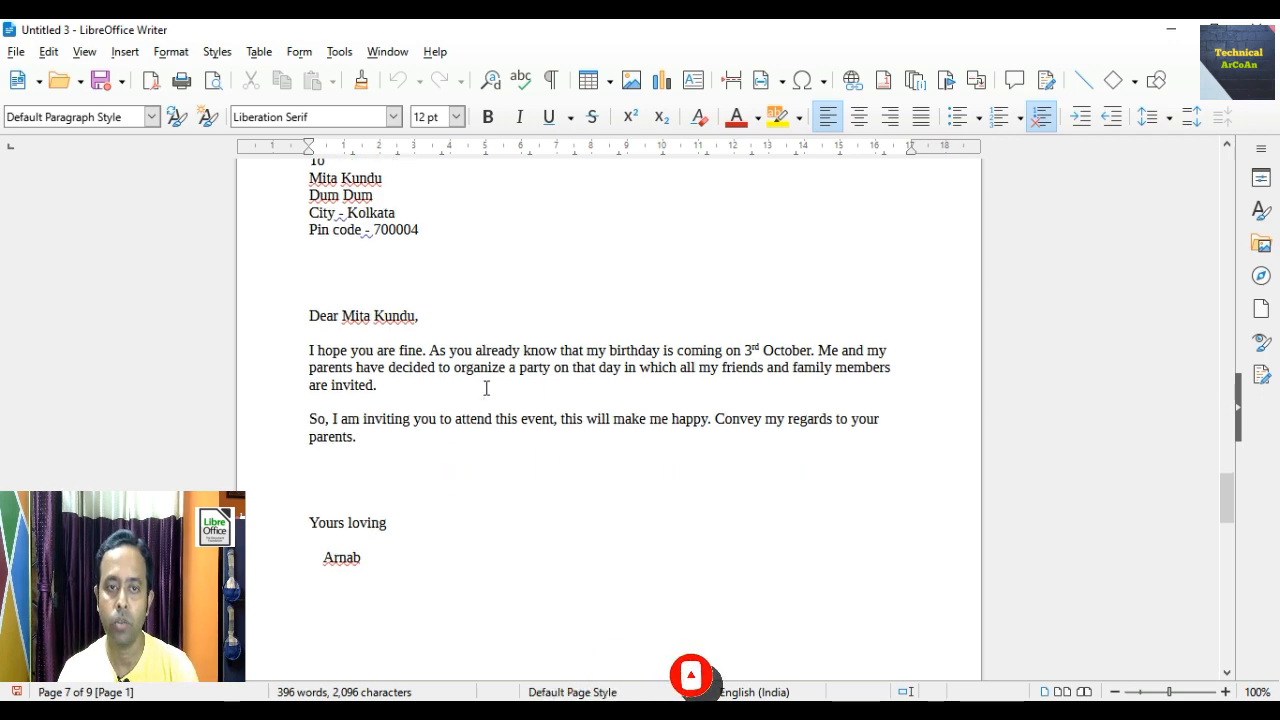
{"action": "scroll", "coordinate": [486, 390], "scroll_direction": "down", "scroll_amount": 20}
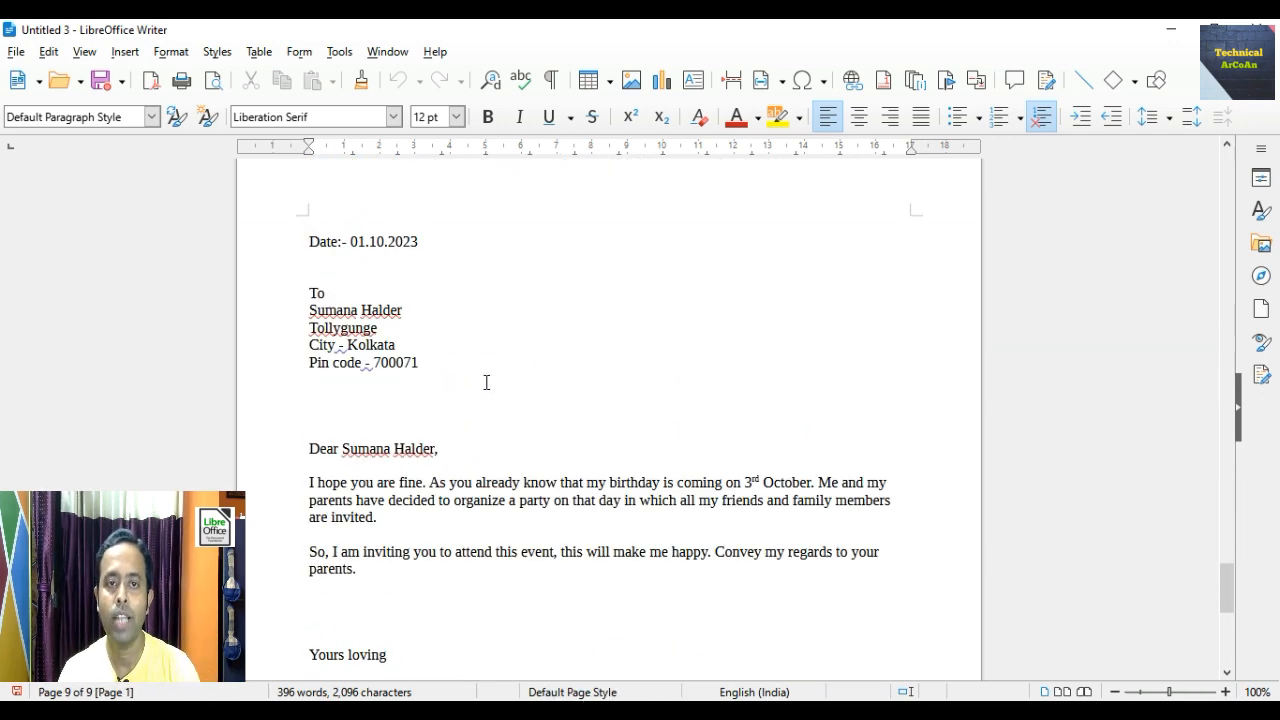
{"action": "scroll", "coordinate": [486, 383], "scroll_direction": "down", "scroll_amount": 1}
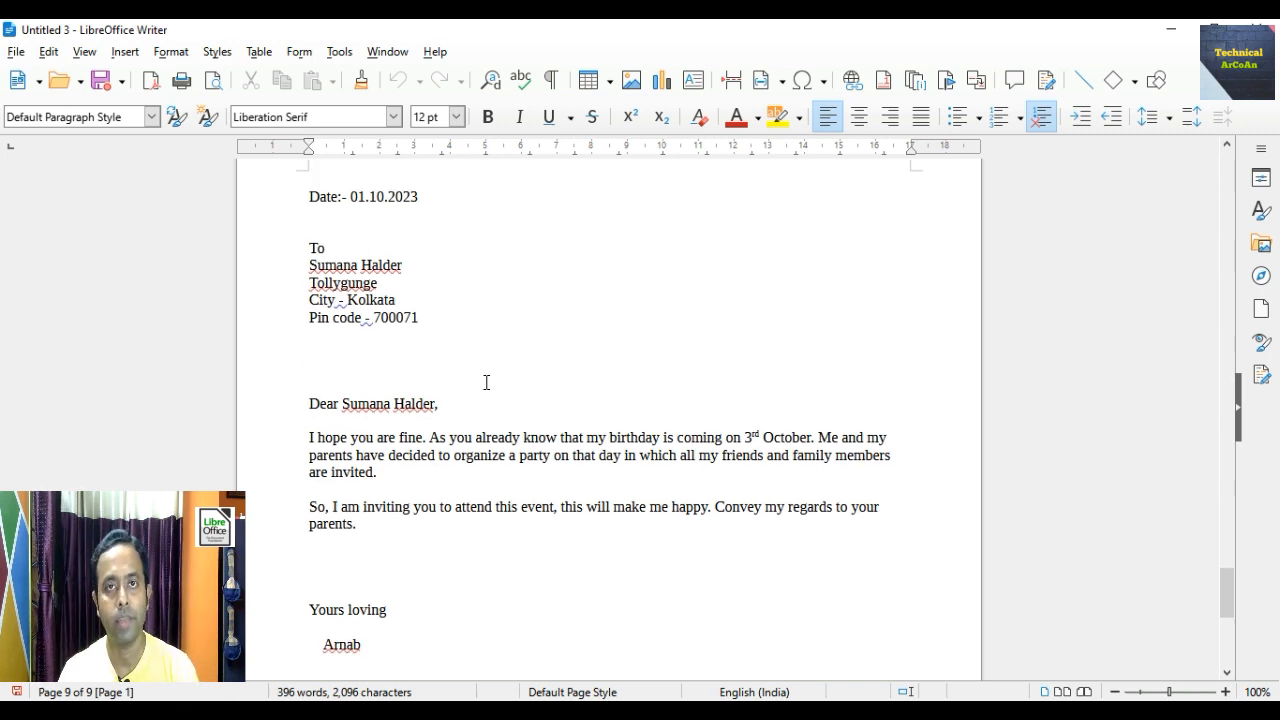
{"action": "scroll", "coordinate": [486, 382], "scroll_direction": "down", "scroll_amount": 1}
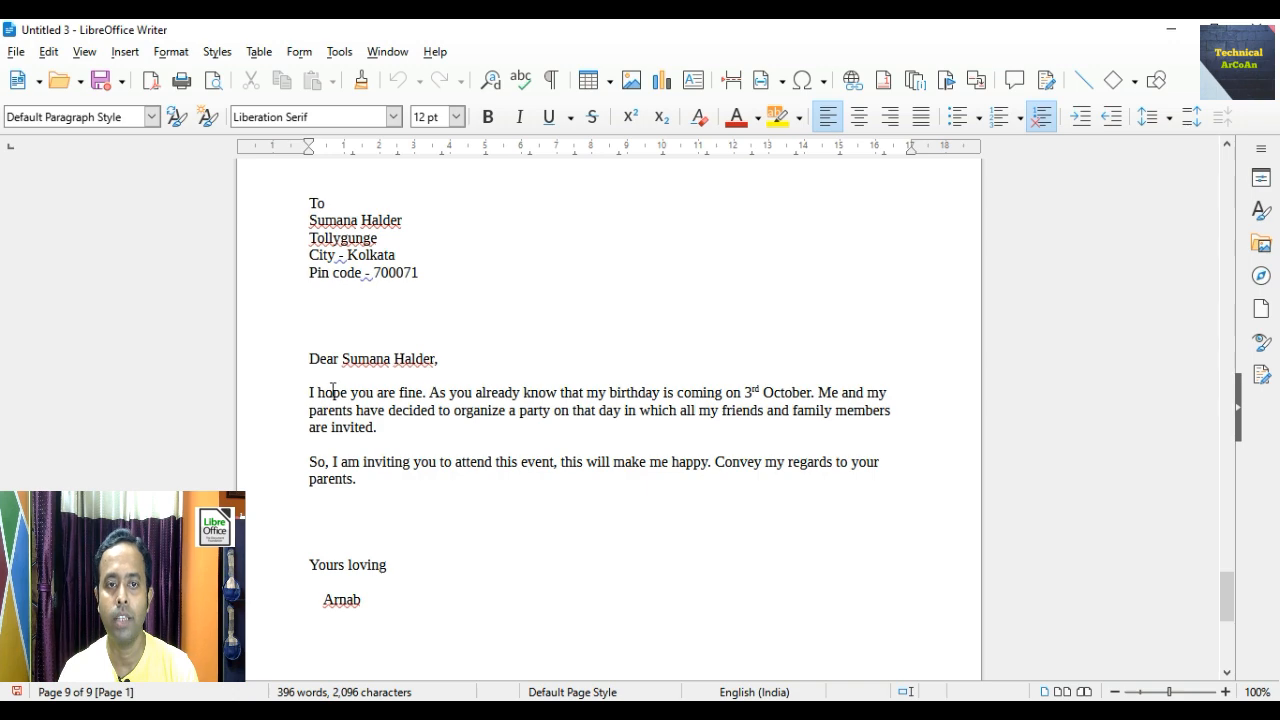
{"action": "scroll", "coordinate": [645, 440], "scroll_direction": "down", "scroll_amount": 5}
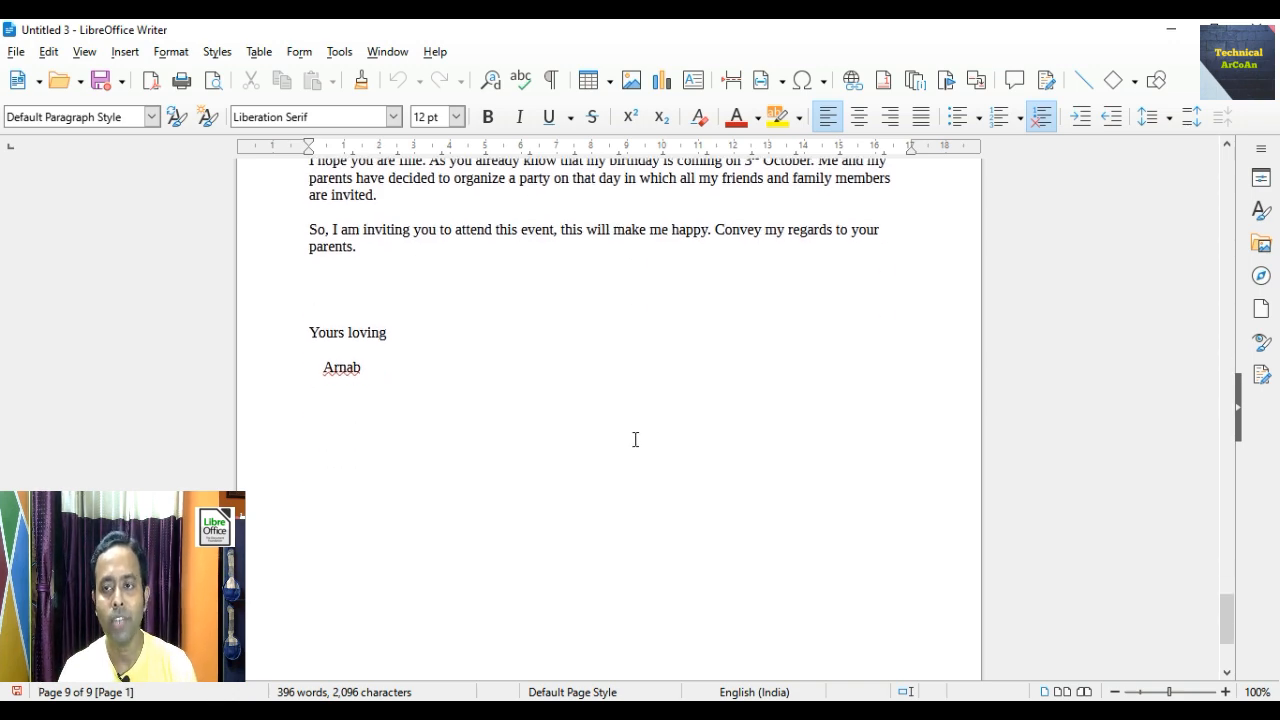
- Review all nine merged letters again, then return to the first recipient's letter on page 1
{"action": "left_click_drag", "start_coordinate": [1227, 614], "coordinate": [1227, 170]}
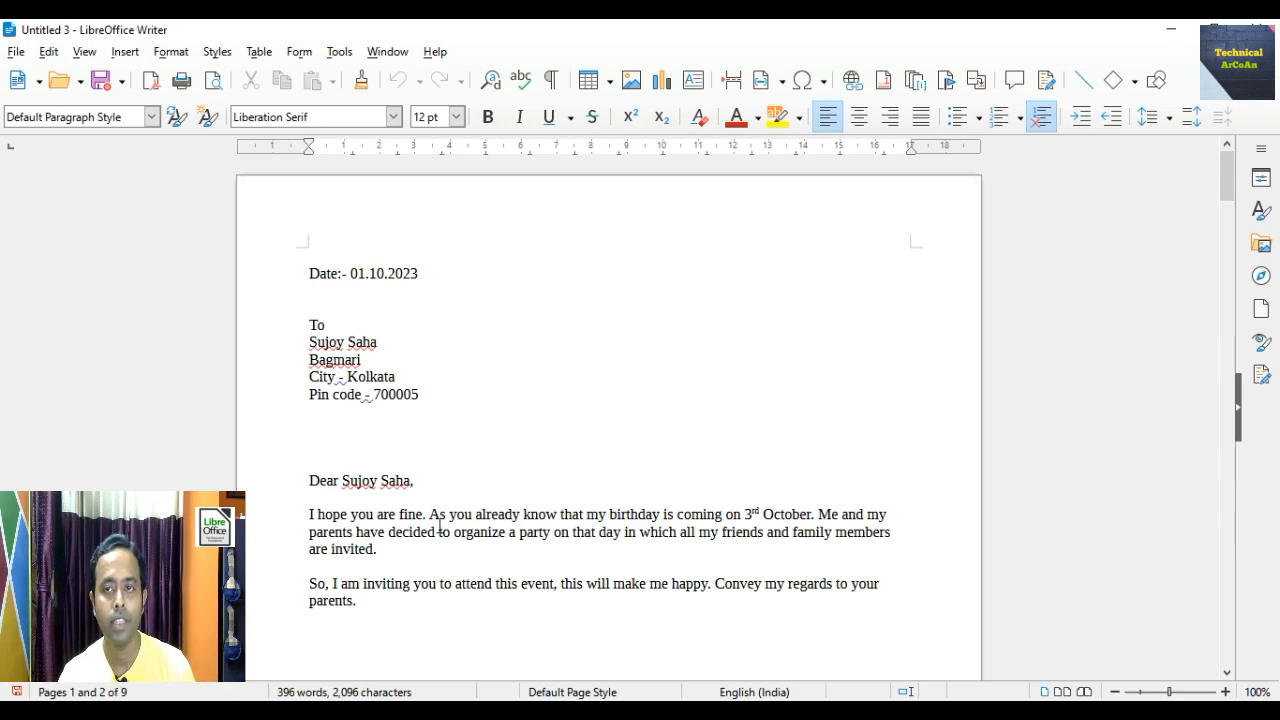
{"action": "scroll", "coordinate": [538, 496], "scroll_direction": "down", "scroll_amount": 20}
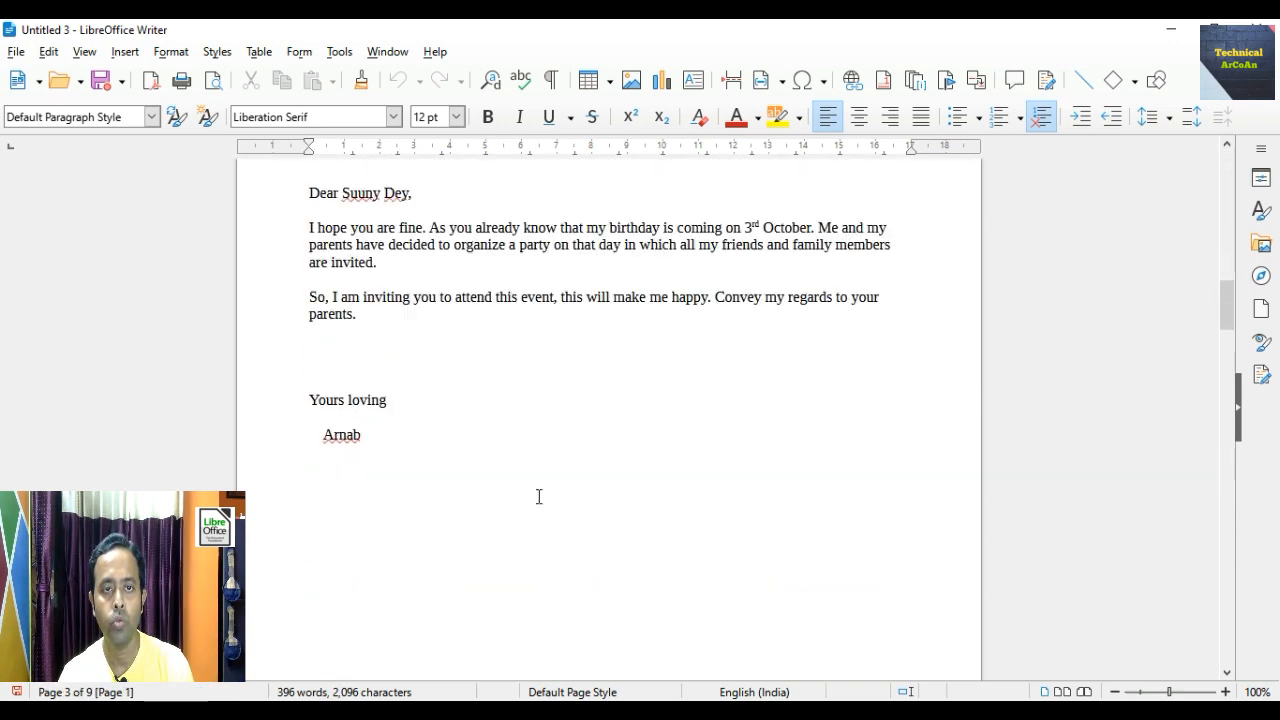
{"action": "scroll", "coordinate": [538, 496], "scroll_direction": "down", "scroll_amount": 20}
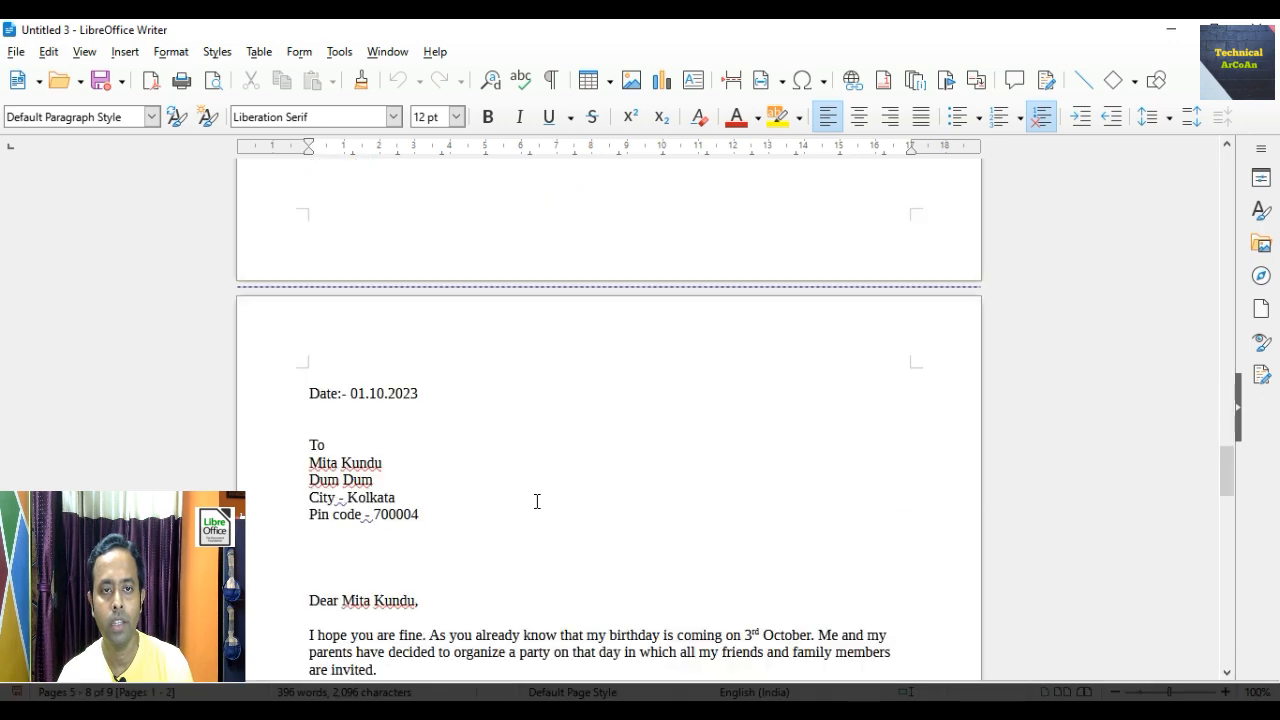
{"action": "scroll", "coordinate": [537, 501], "scroll_direction": "down", "scroll_amount": 20}
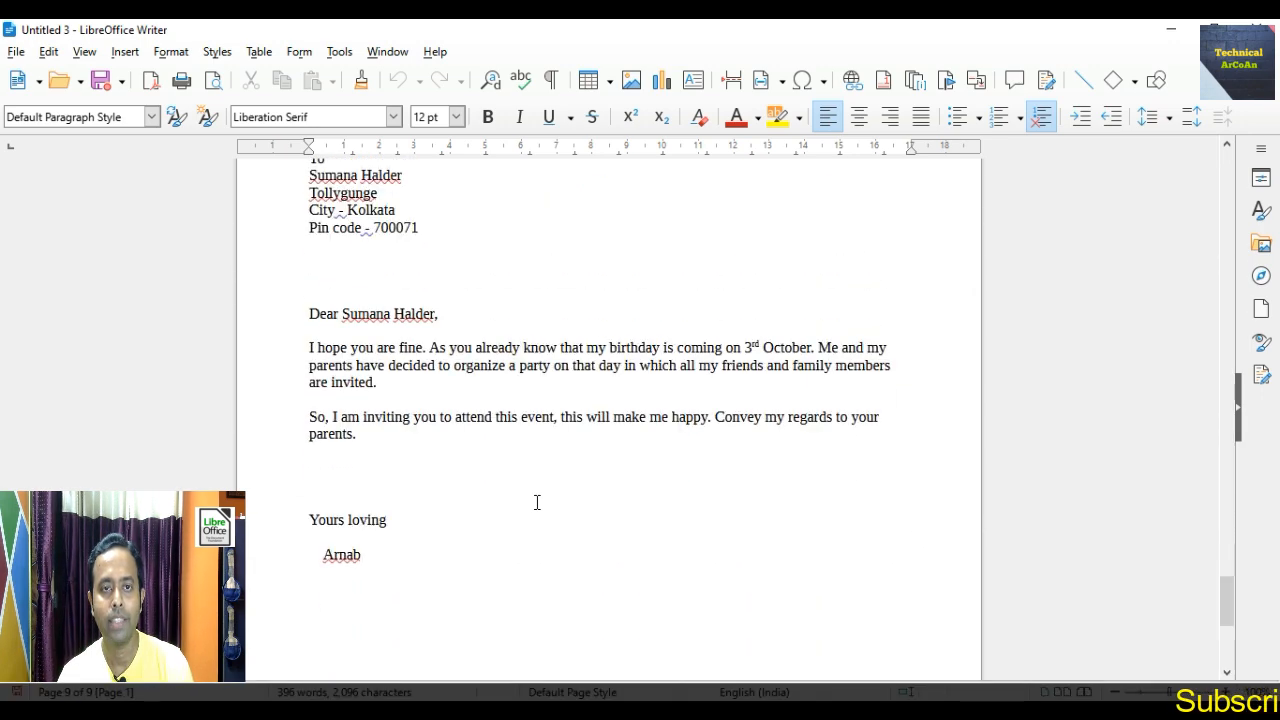
{"action": "scroll", "coordinate": [537, 502], "scroll_direction": "down", "scroll_amount": 7}
{"action": "scroll", "coordinate": [537, 503], "scroll_direction": "up", "scroll_amount": 9}
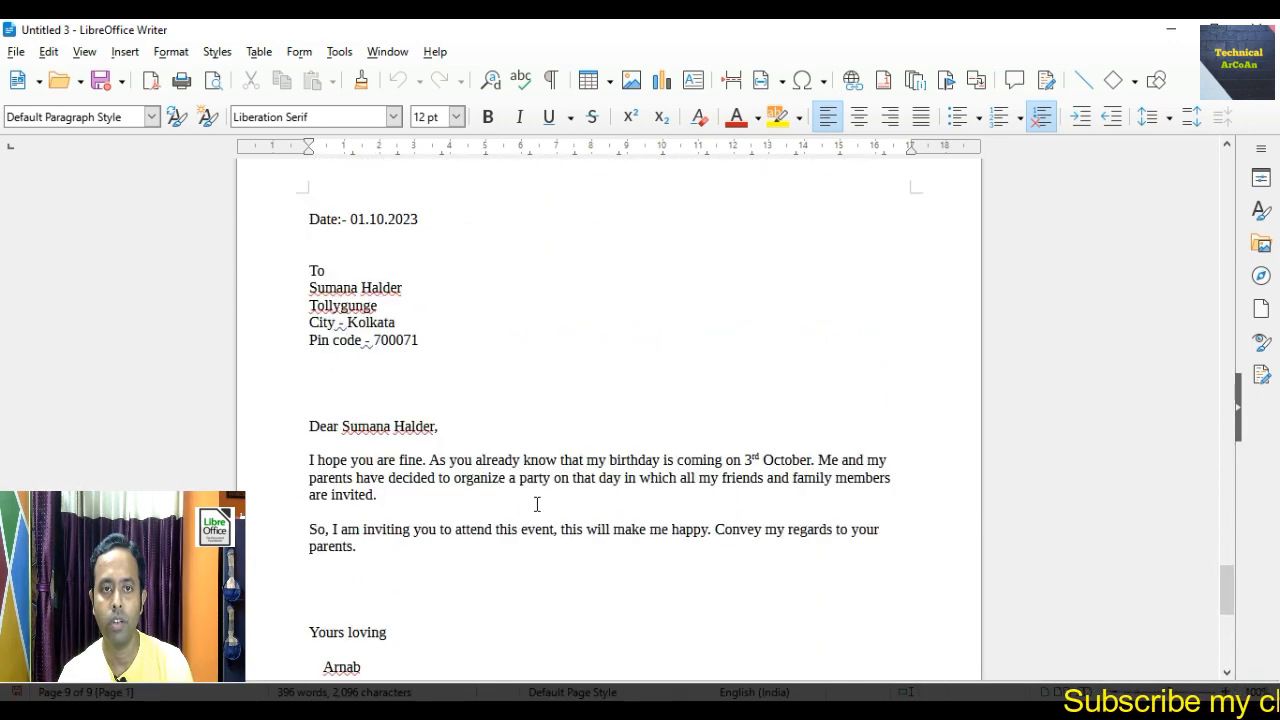
{"action": "scroll", "coordinate": [537, 503], "scroll_direction": "up", "scroll_amount": 6}
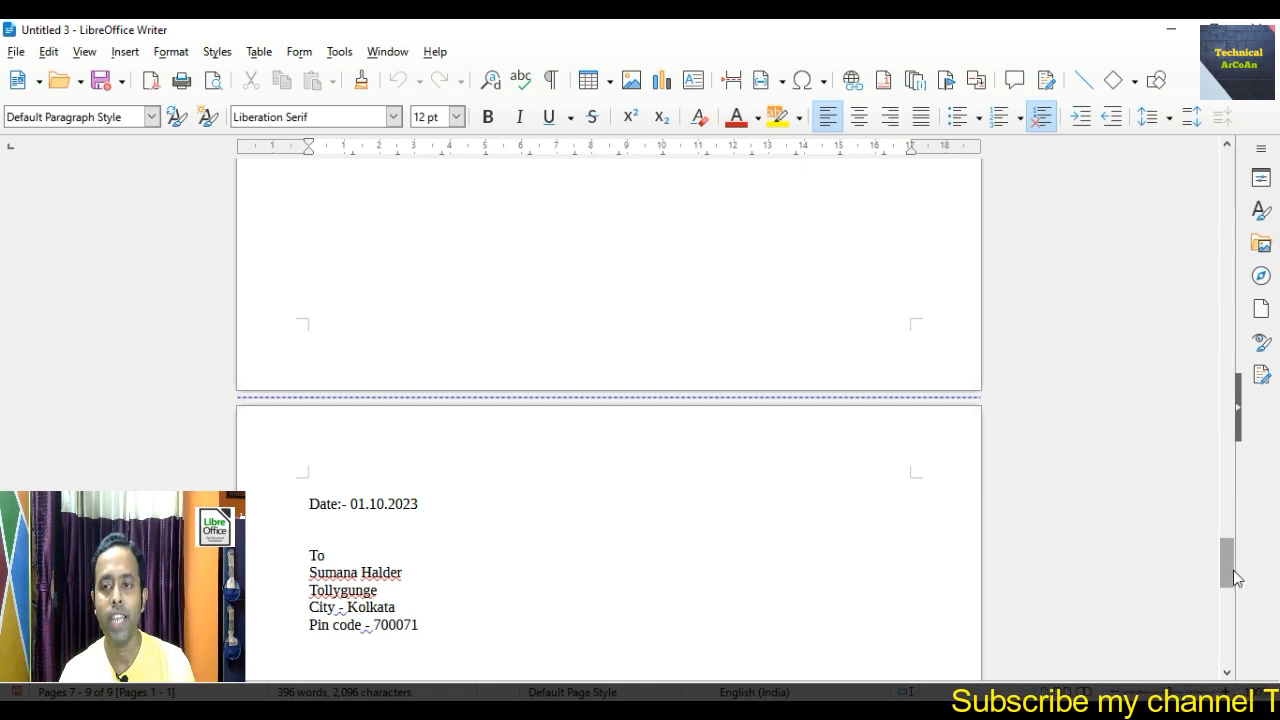
{"action": "left_click_drag", "start_coordinate": [1235, 578], "coordinate": [1234, 190]}
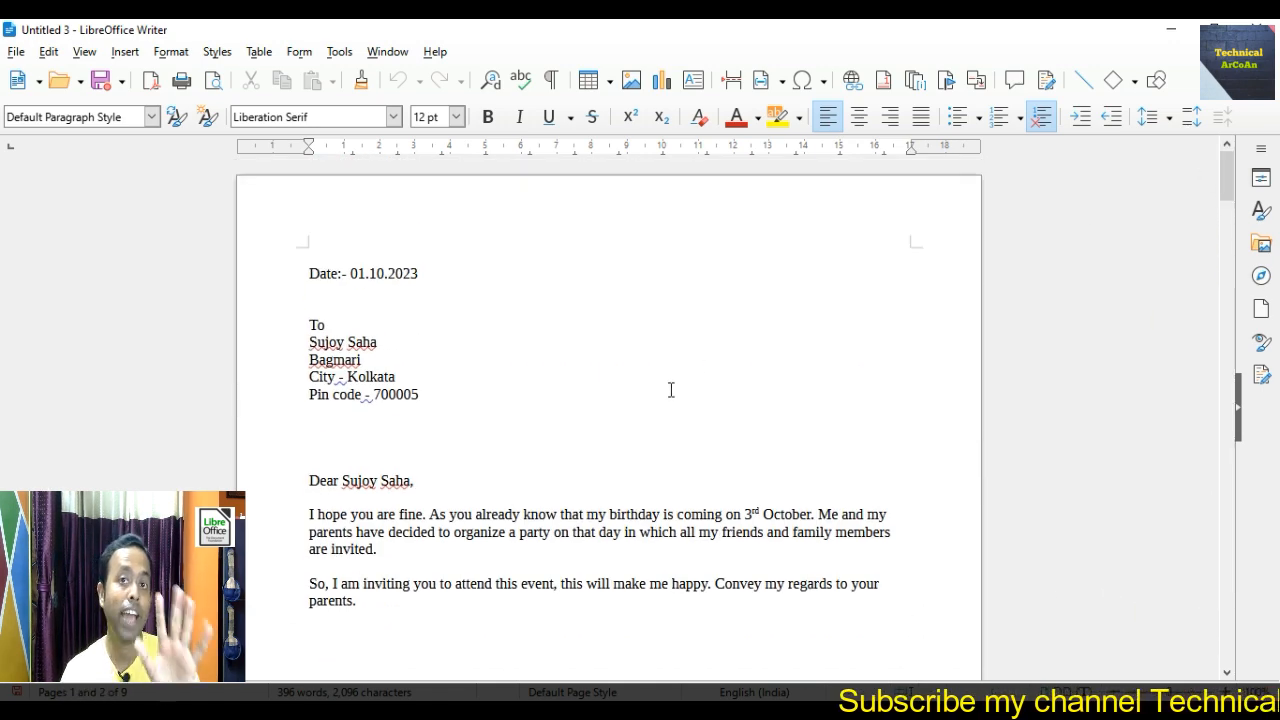